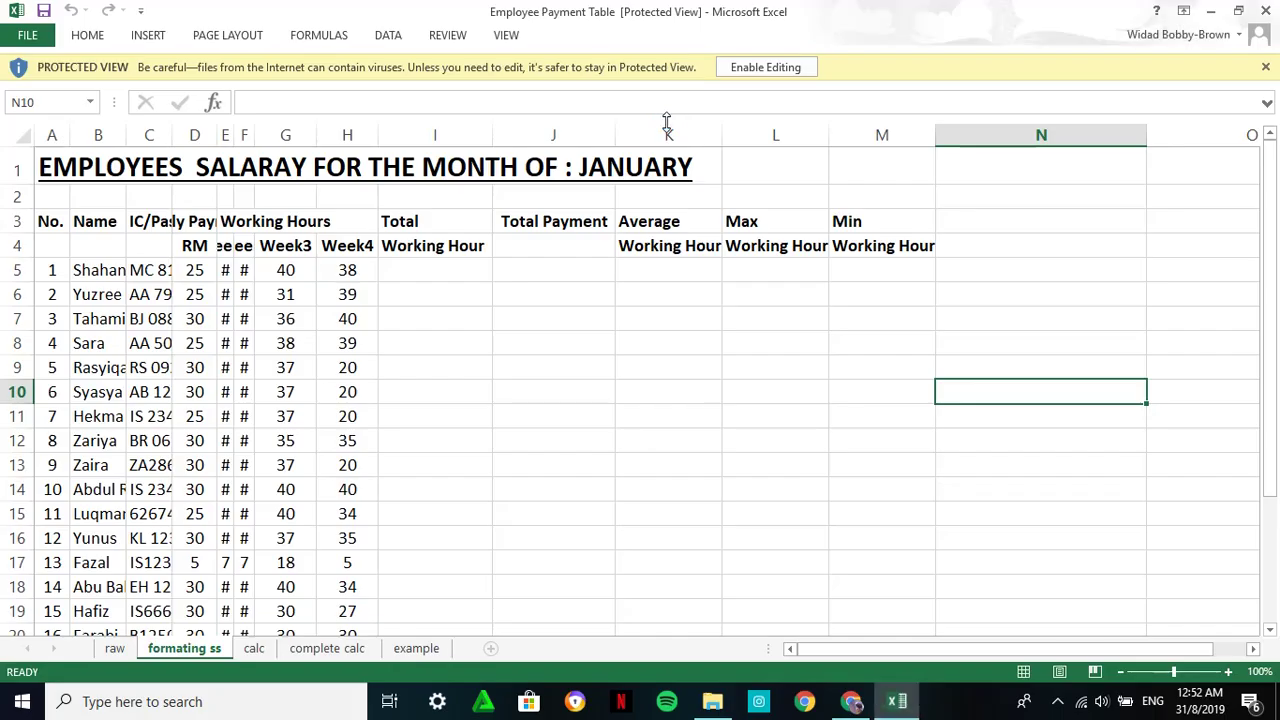
Enable editing for the Employee Payment Table workbook and switch to the calc sheet.
{"action": "left_click", "coordinate": [765, 69]}
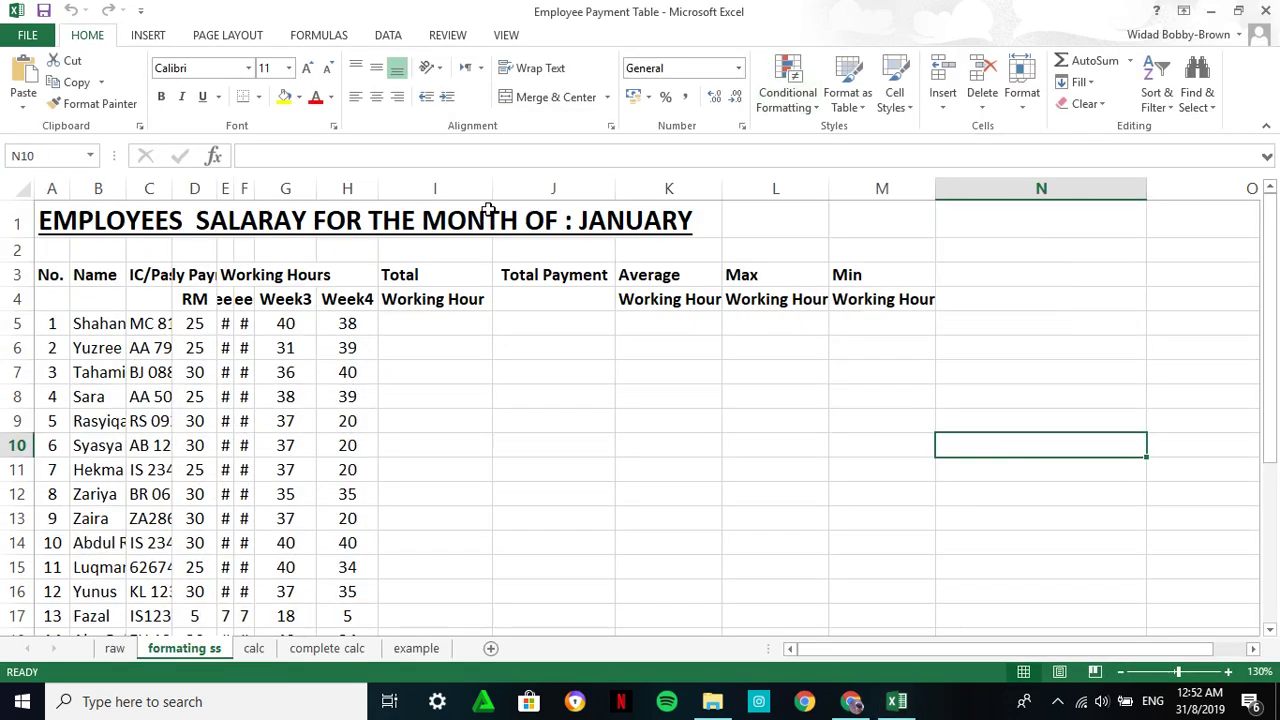
{"action": "left_click", "coordinate": [256, 649]}
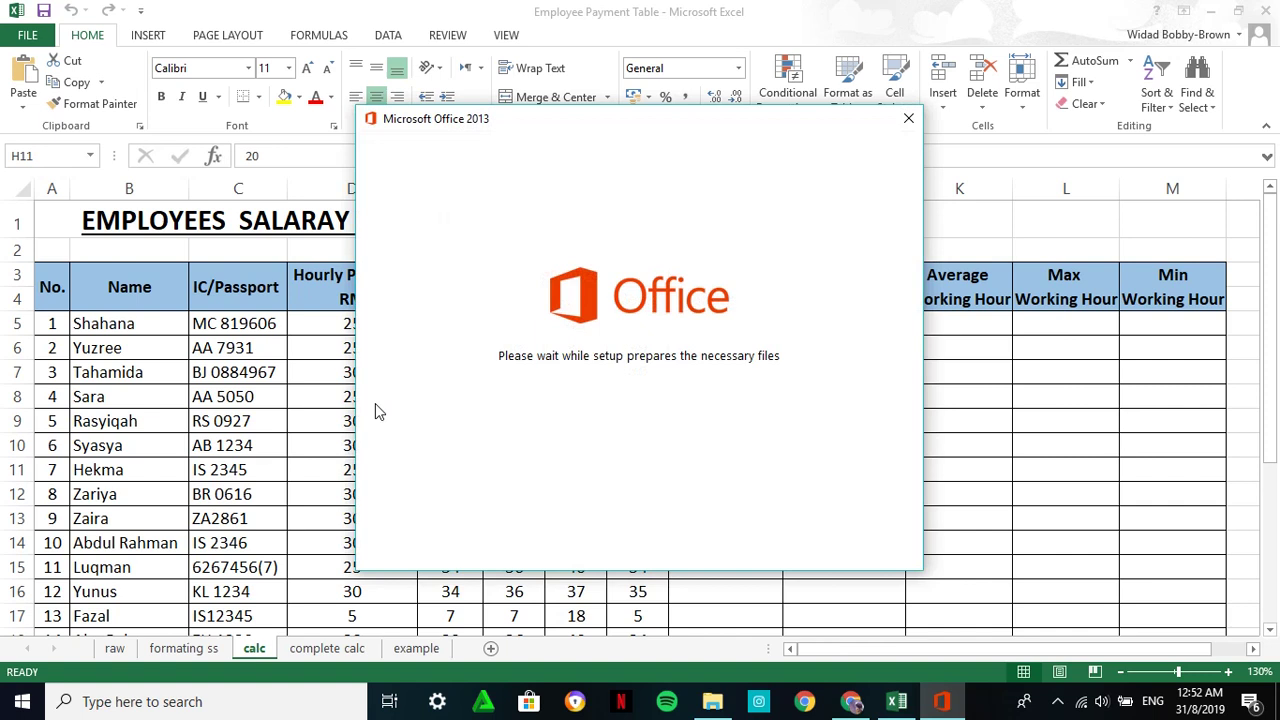
Cancel the Office setup and dismiss the license, activation and expired-trial dialogs to get back to the calc sheet.
{"action": "left_click", "coordinate": [908, 119]}
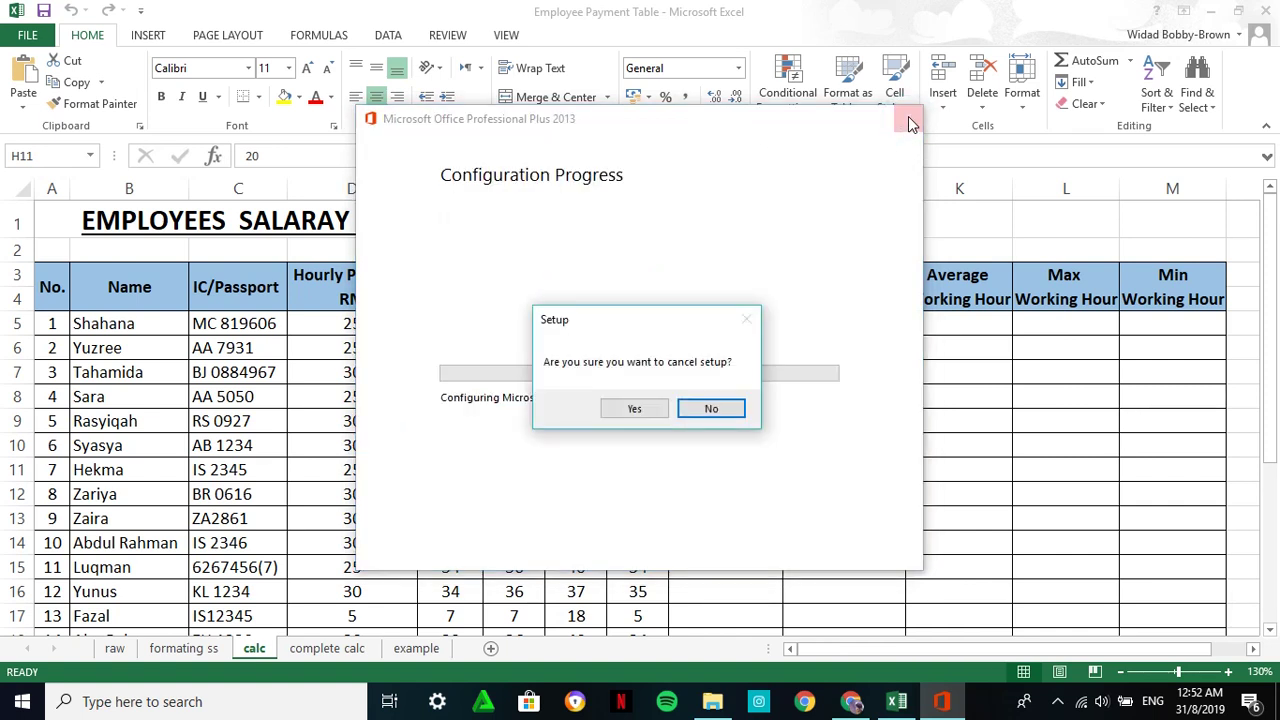
{"action": "left_click", "coordinate": [640, 410]}
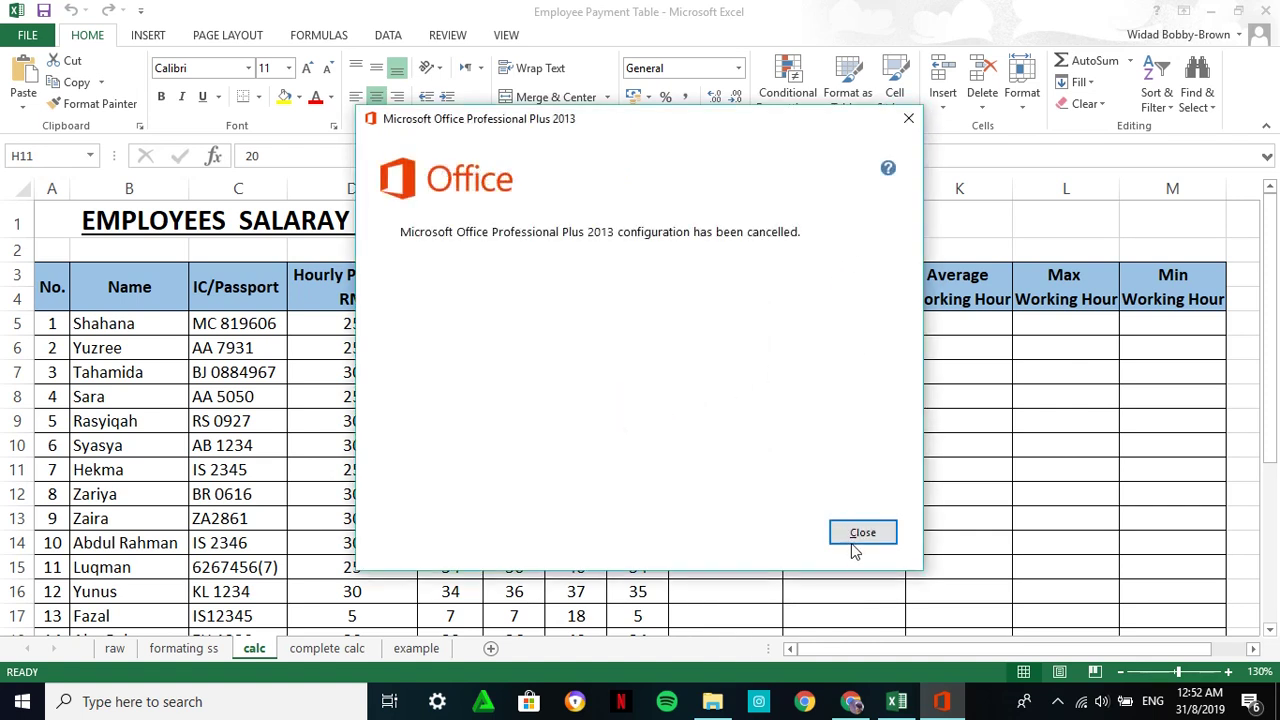
{"action": "left_click", "coordinate": [856, 532]}
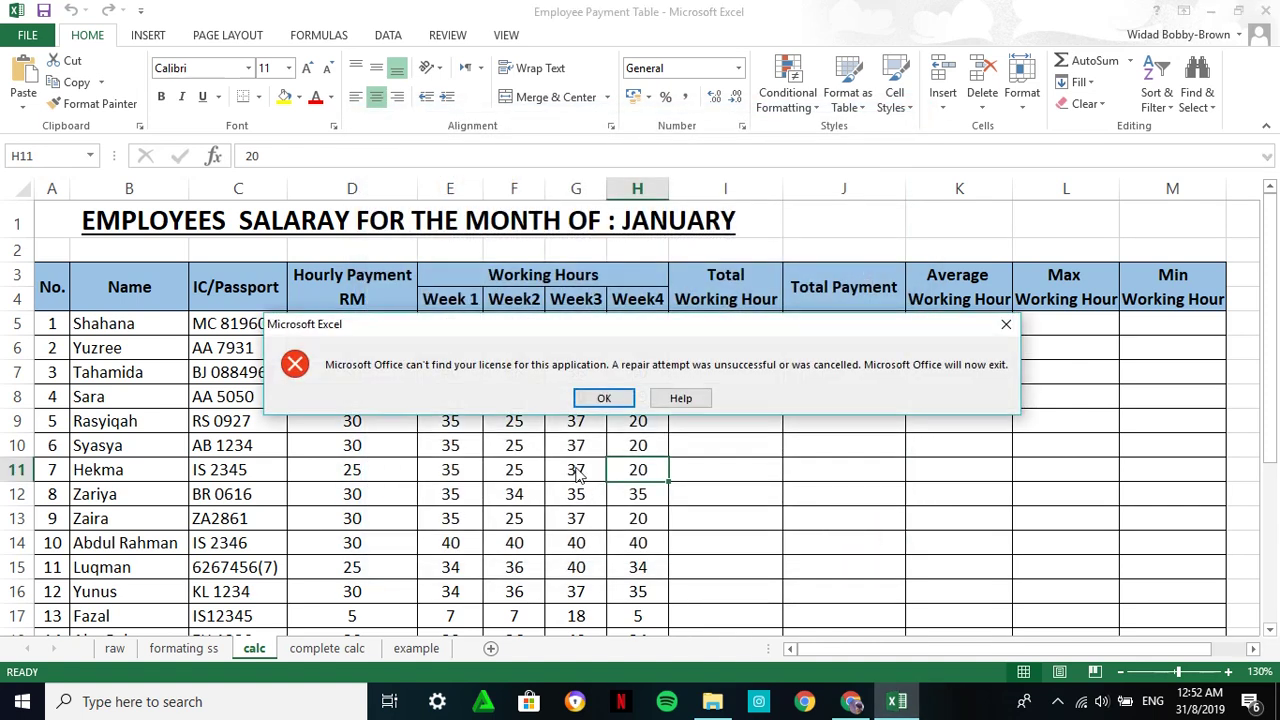
{"action": "left_click", "coordinate": [604, 398]}
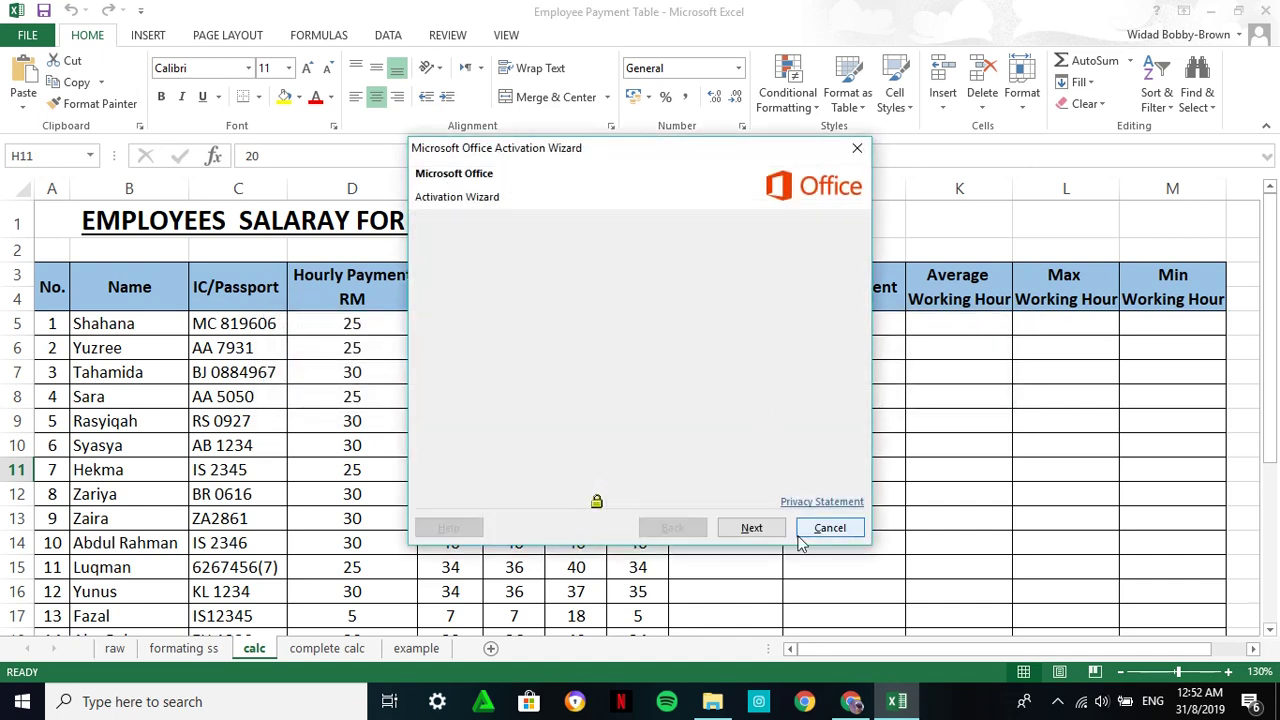
{"action": "left_click", "coordinate": [820, 529]}
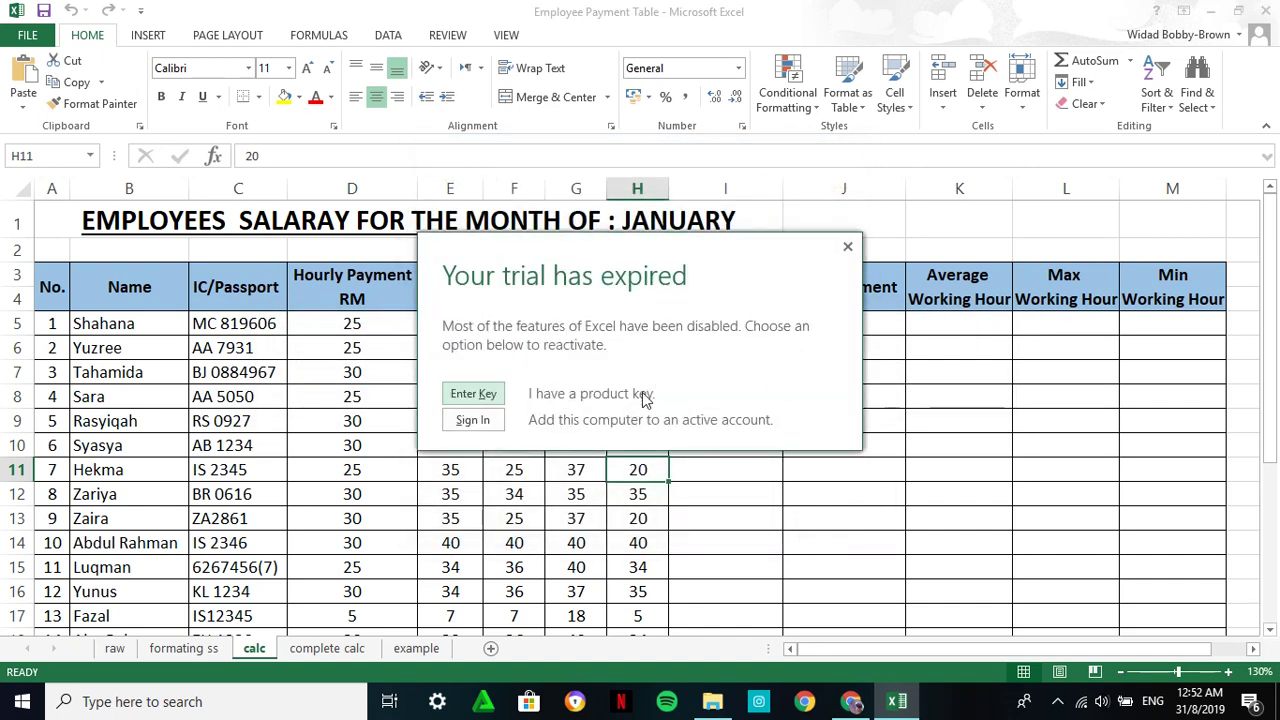
{"action": "left_click", "coordinate": [848, 246]}
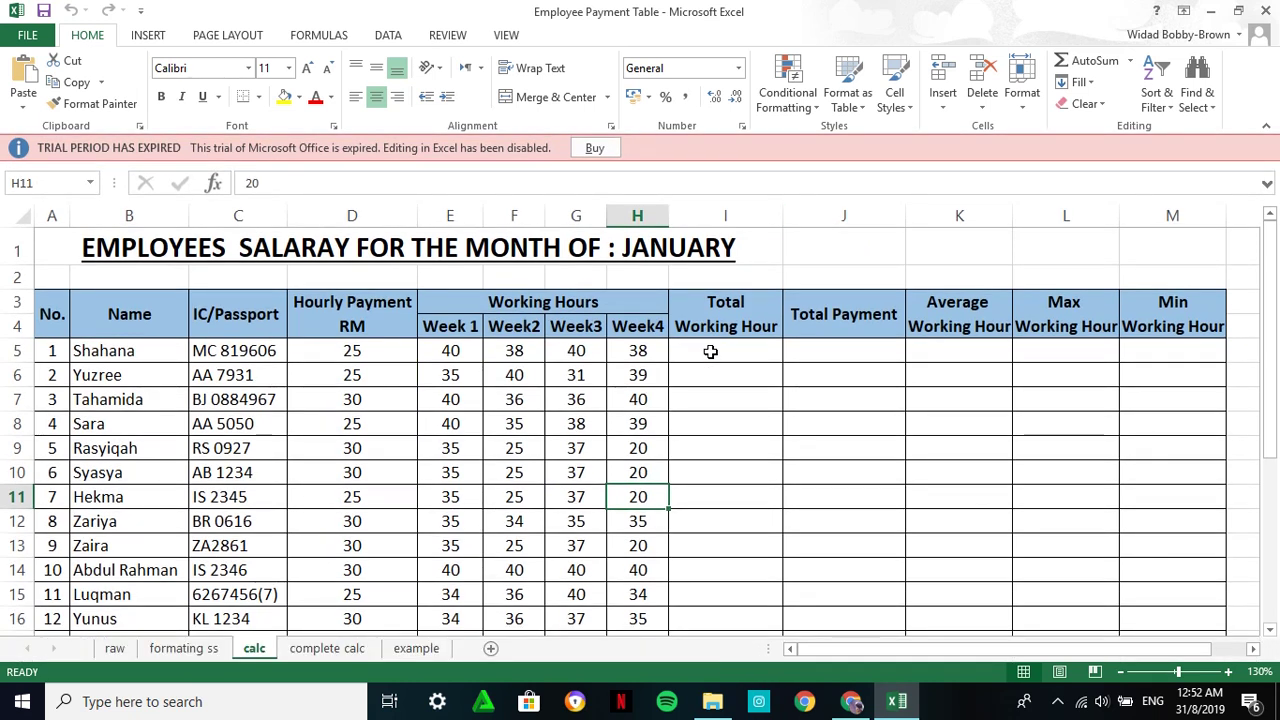
{"action": "left_click", "coordinate": [417, 649]}
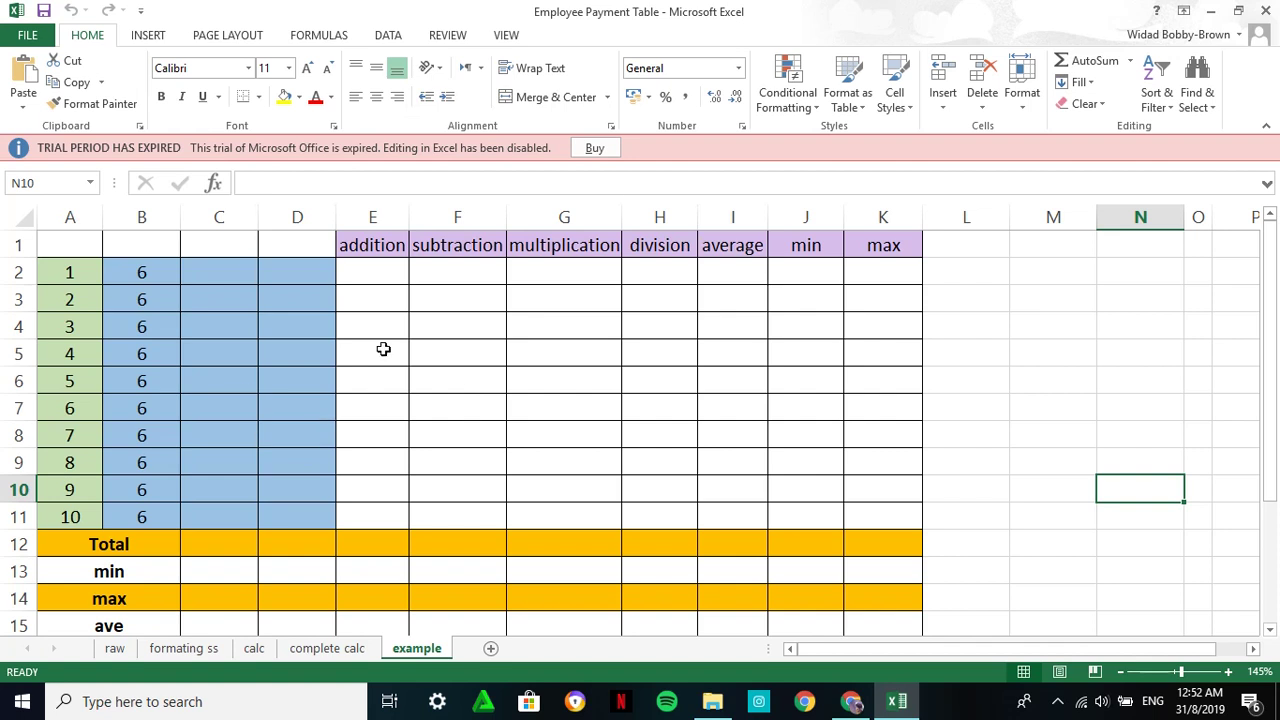
{"action": "left_click", "coordinate": [252, 650]}
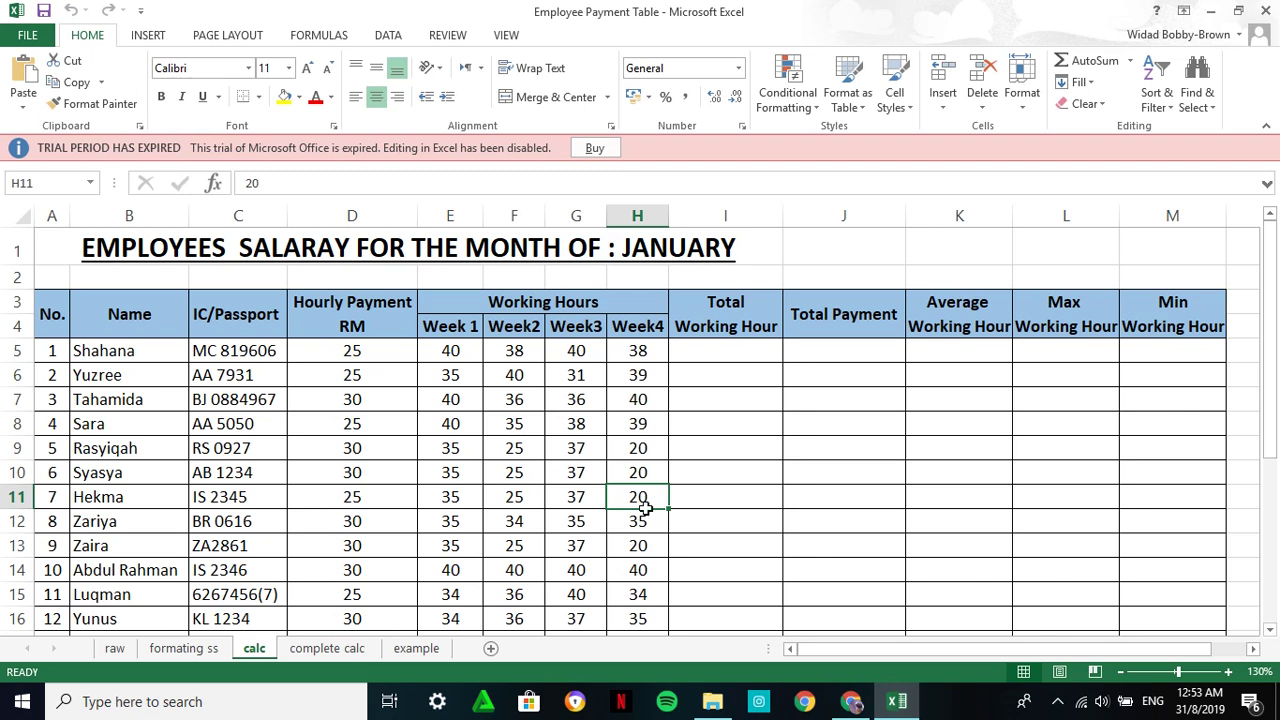
{"action": "left_click", "coordinate": [725, 356]}
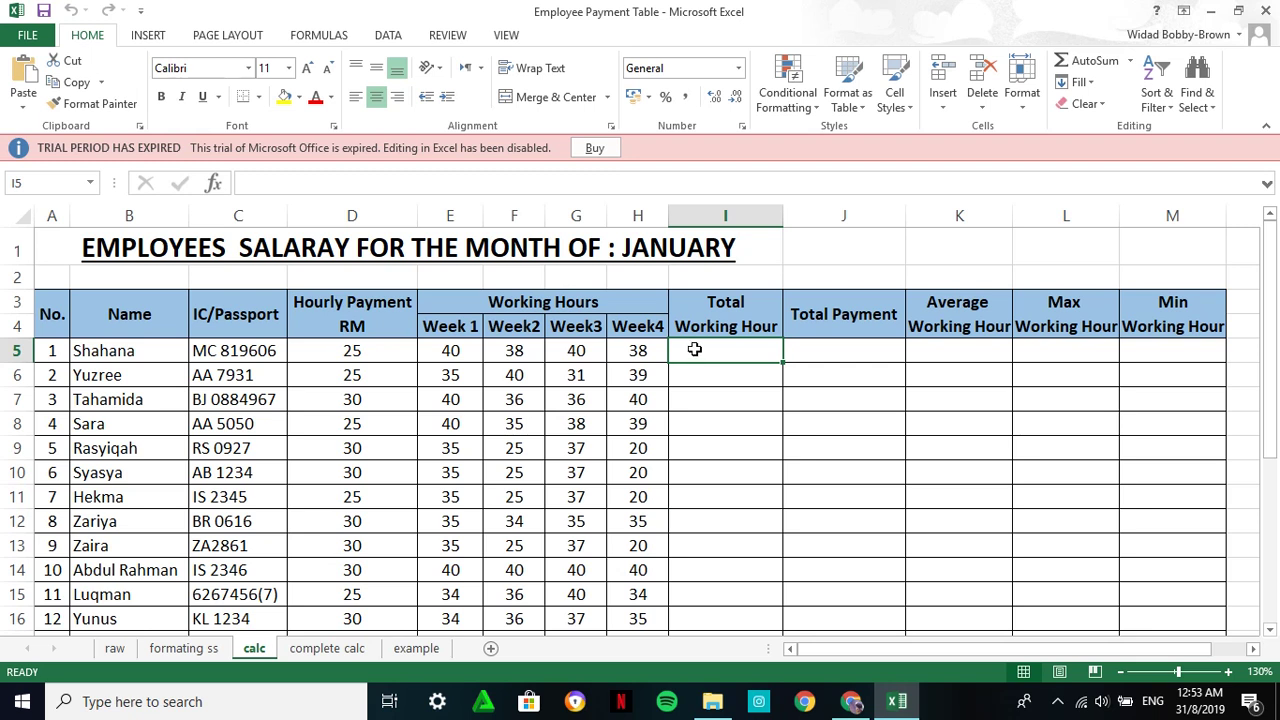
{"action": "left_click_drag", "start_coordinate": [457, 350], "coordinate": [637, 349]}
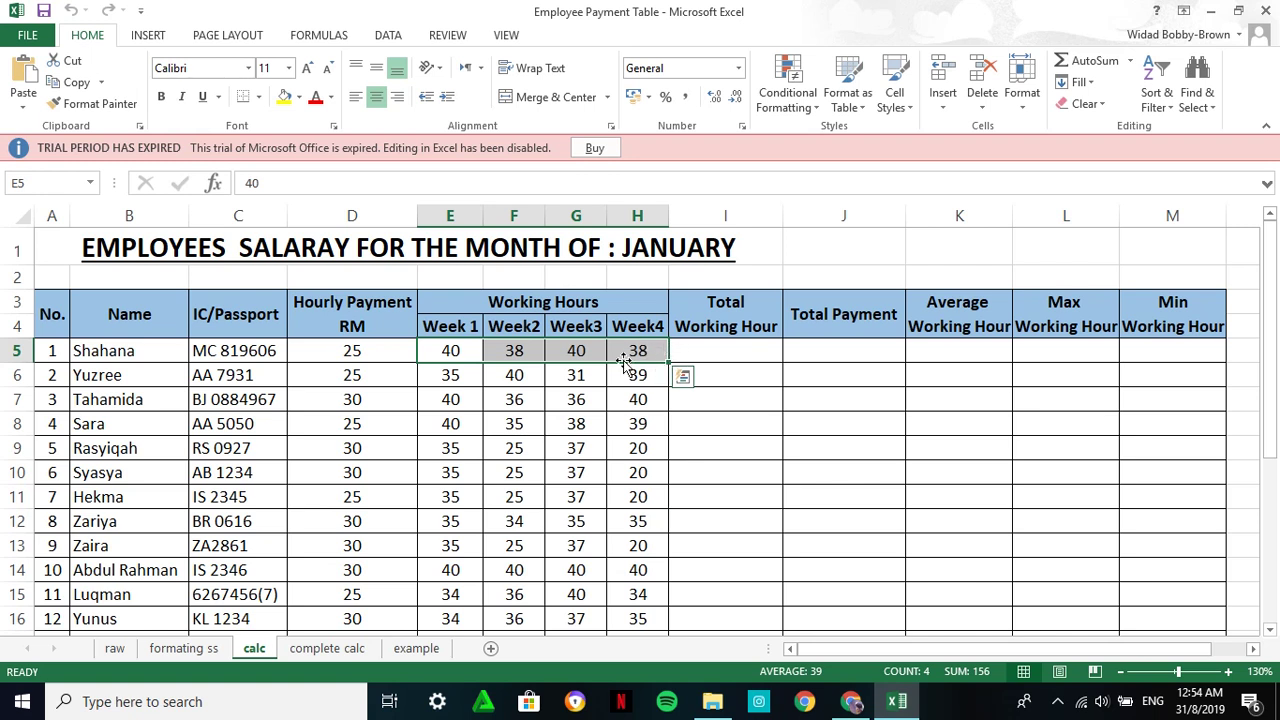
{"action": "left_click", "coordinate": [410, 648]}
{"action": "left_click", "coordinate": [252, 648]}
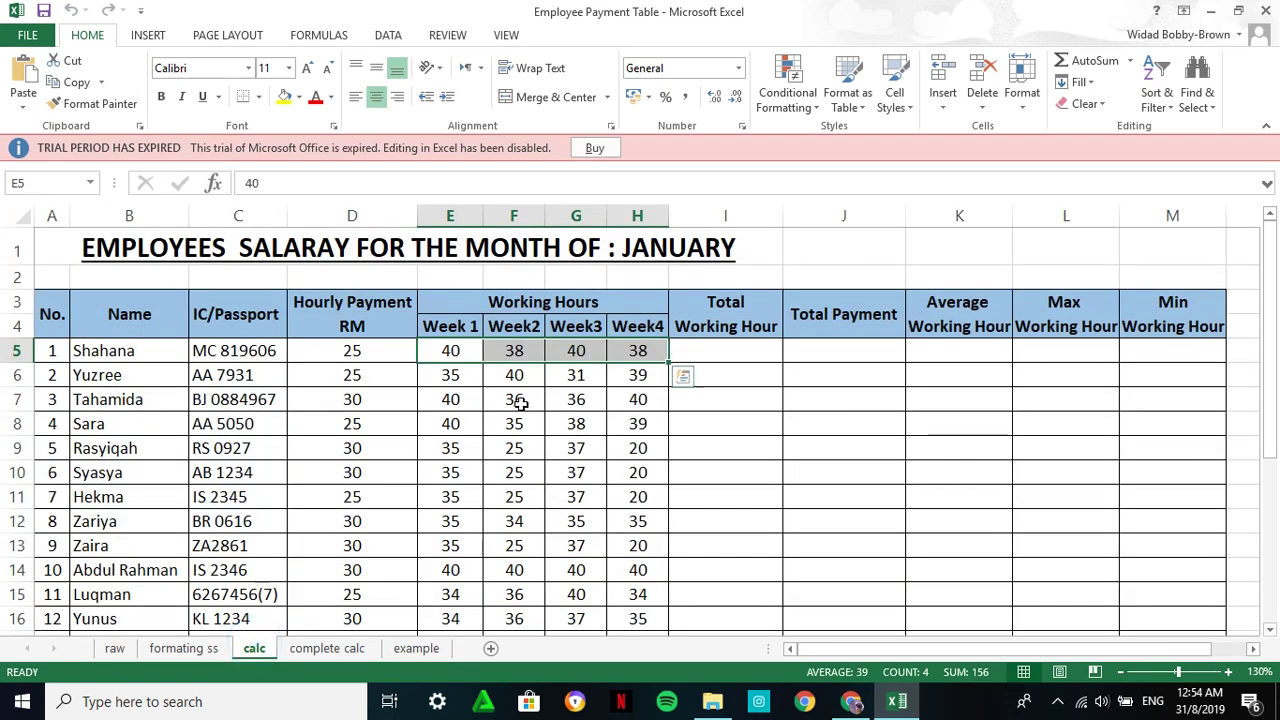
Total the first employee's Week 1 to Week 4 hours, E5:H5, into the Total Working Hour cell I5 with AutoSum.
{"action": "left_click", "coordinate": [728, 358]}
{"action": "left_click_drag", "start_coordinate": [459, 352], "coordinate": [642, 350]}
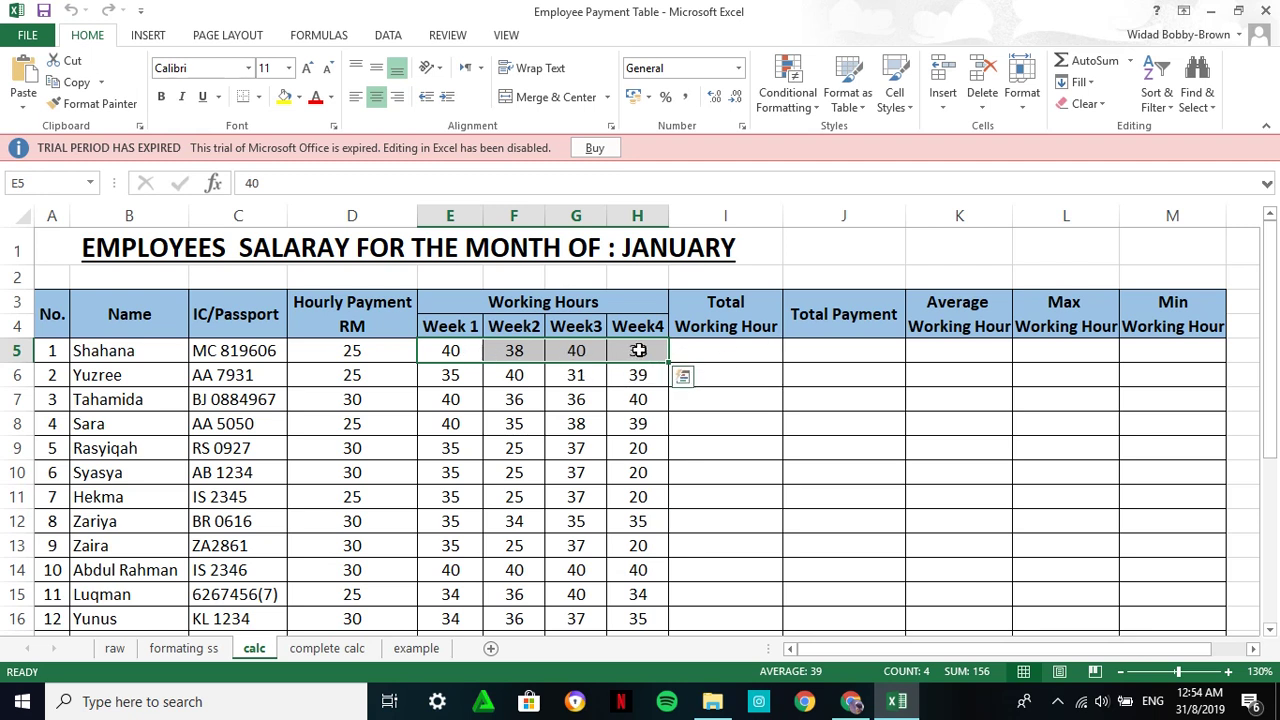
{"action": "left_click", "coordinate": [1085, 72]}
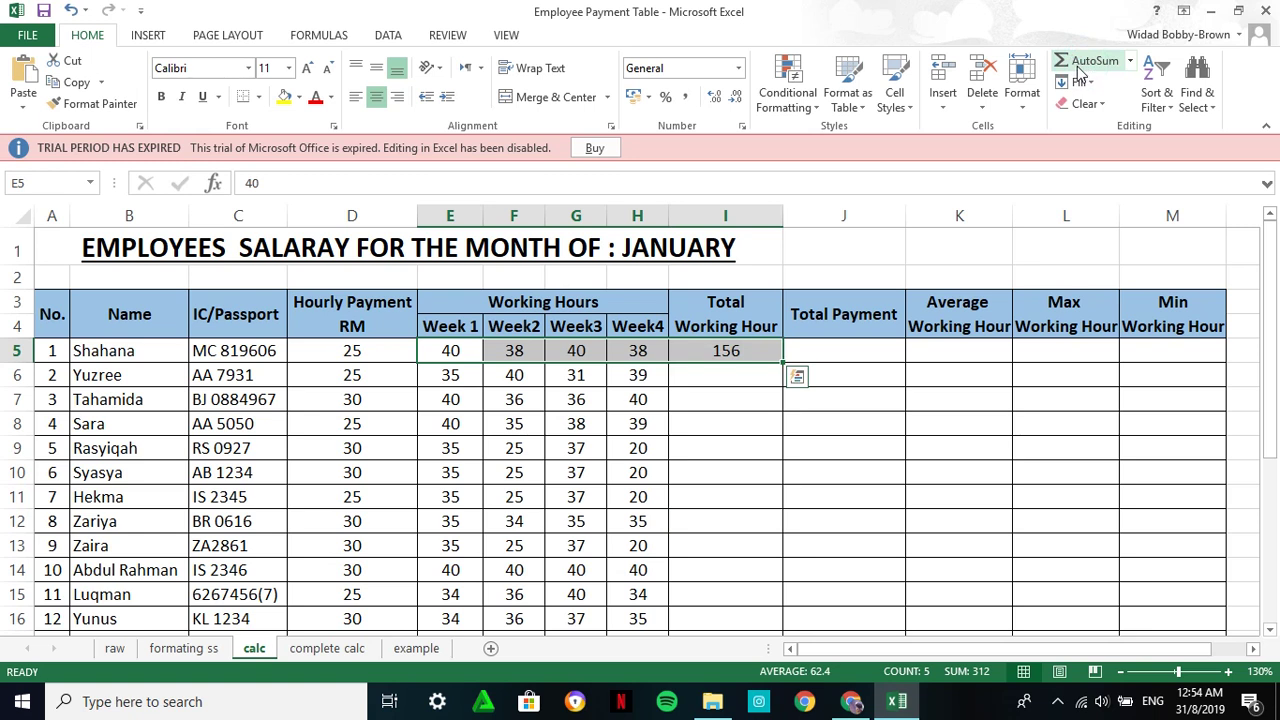
Insert a blank column before the Total Working Hour column and fill the row 5 total down to row 22.
{"action": "right_click", "coordinate": [735, 221]}
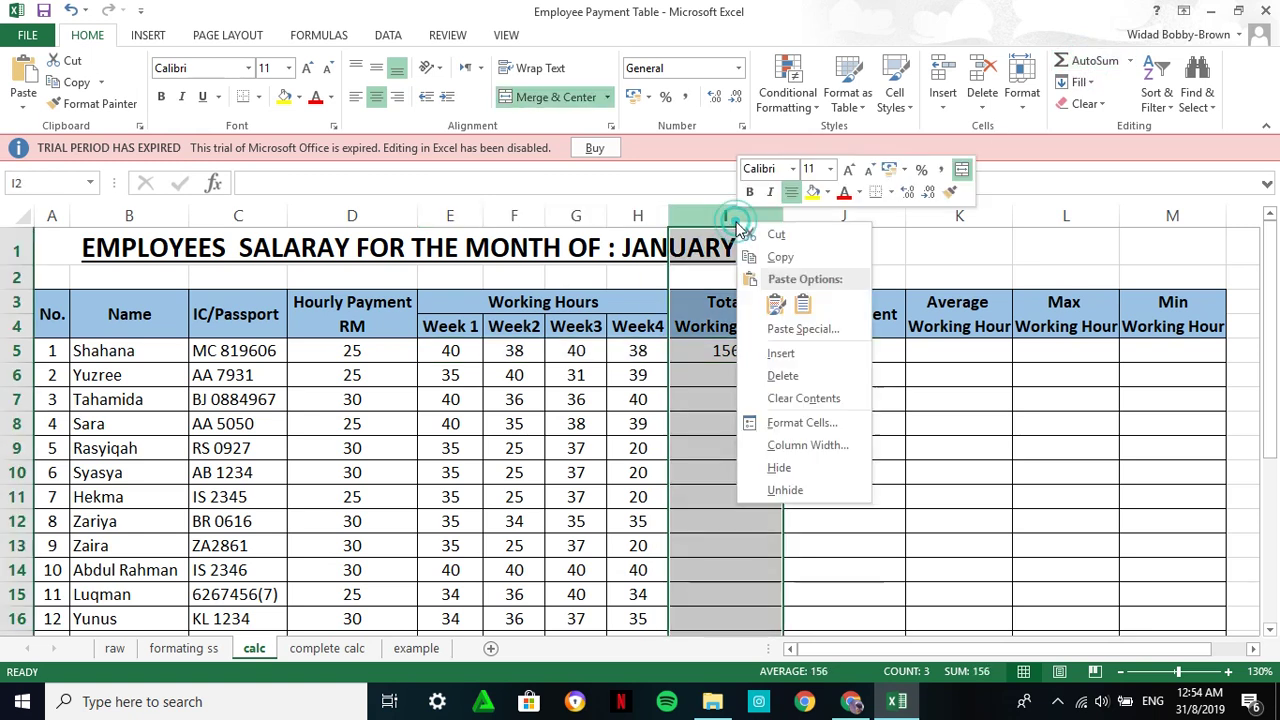
{"action": "left_click", "coordinate": [783, 354]}
{"action": "left_click", "coordinate": [780, 356]}
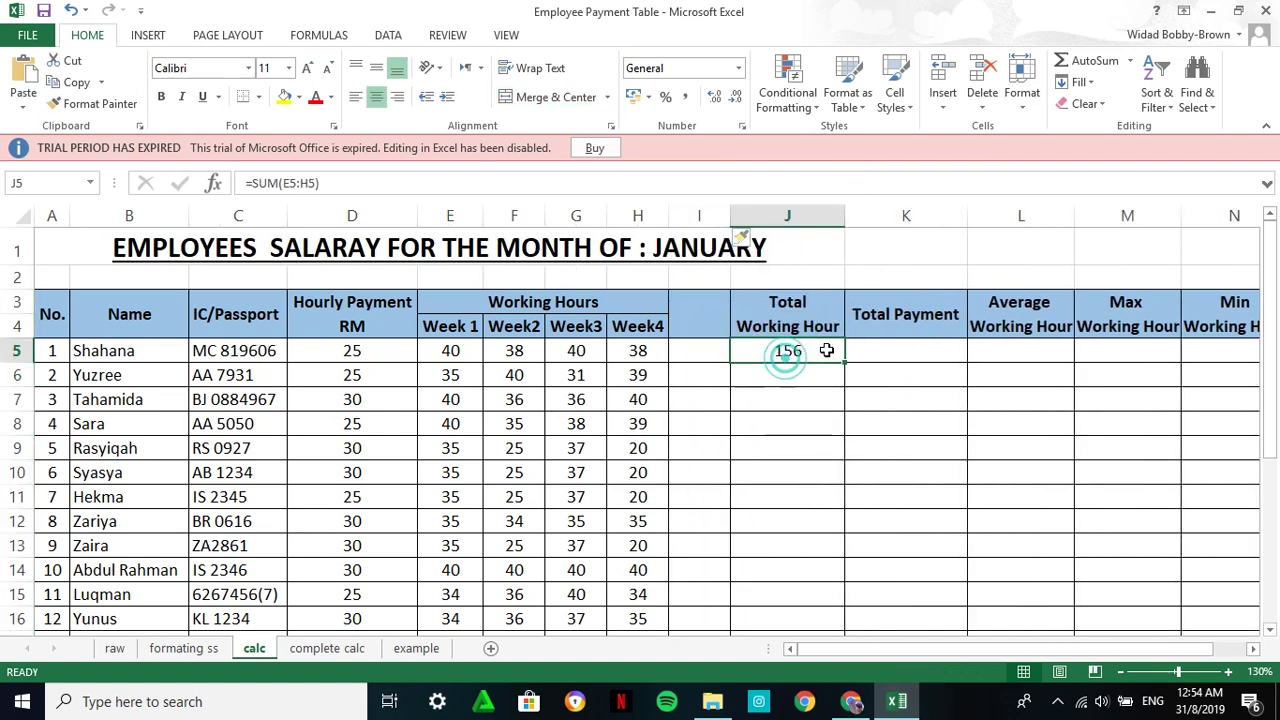
{"action": "left_click_drag", "start_coordinate": [842, 363], "coordinate": [815, 489]}
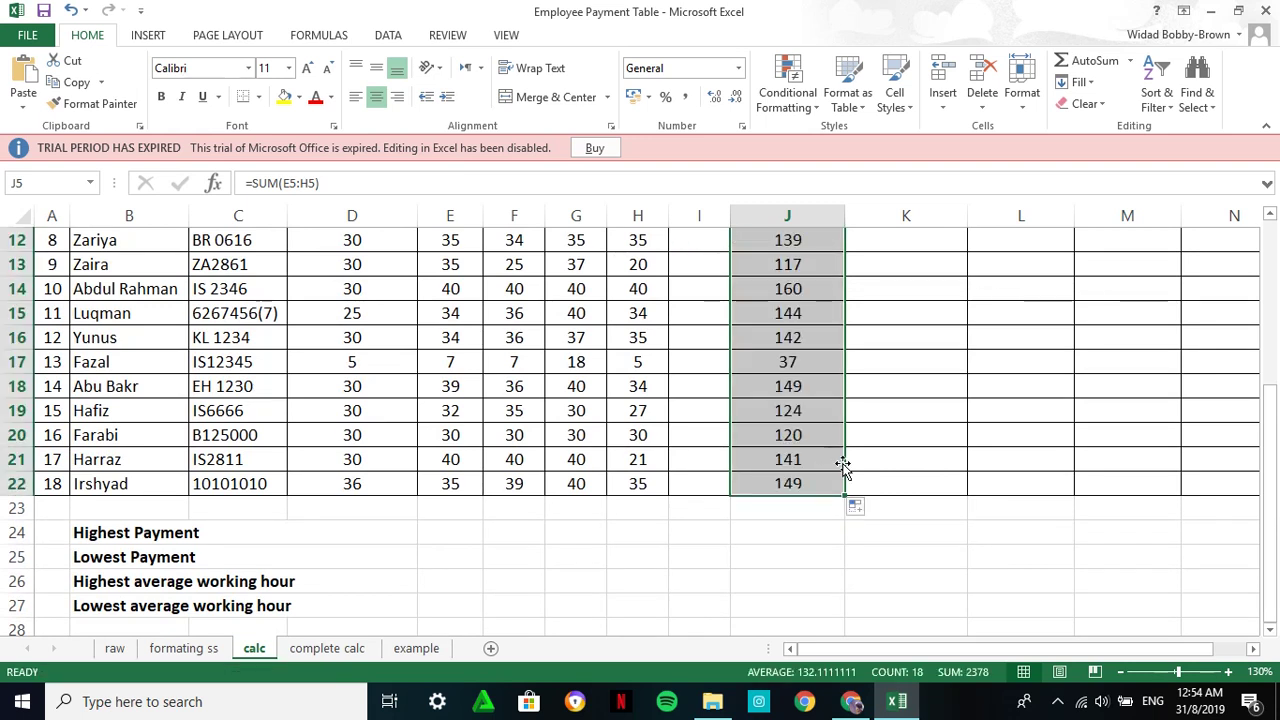
{"action": "scroll", "coordinate": [808, 452], "scroll_direction": "up", "scroll_amount": 4}
Widen the blank column I and enter =sum(E5:H5) in I5 to total the first employee's weekly hours.
{"action": "left_click", "coordinate": [714, 356]}
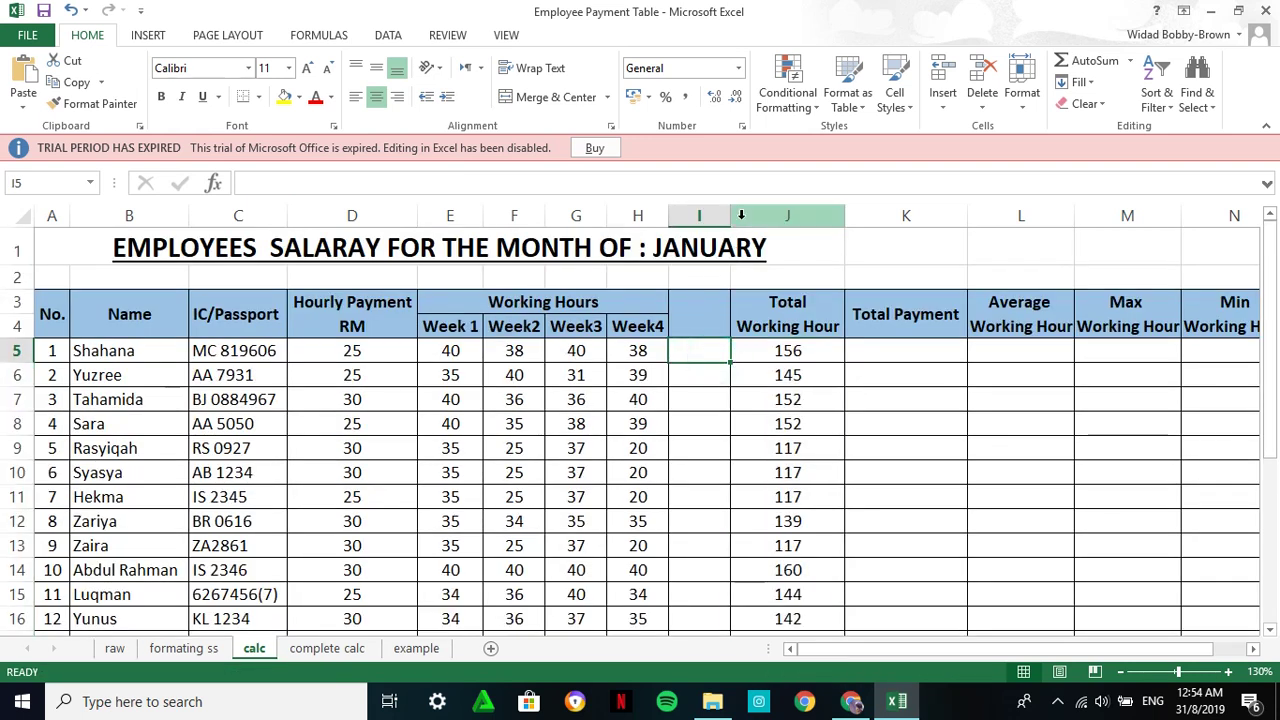
{"action": "left_click_drag", "start_coordinate": [733, 221], "coordinate": [759, 220]}
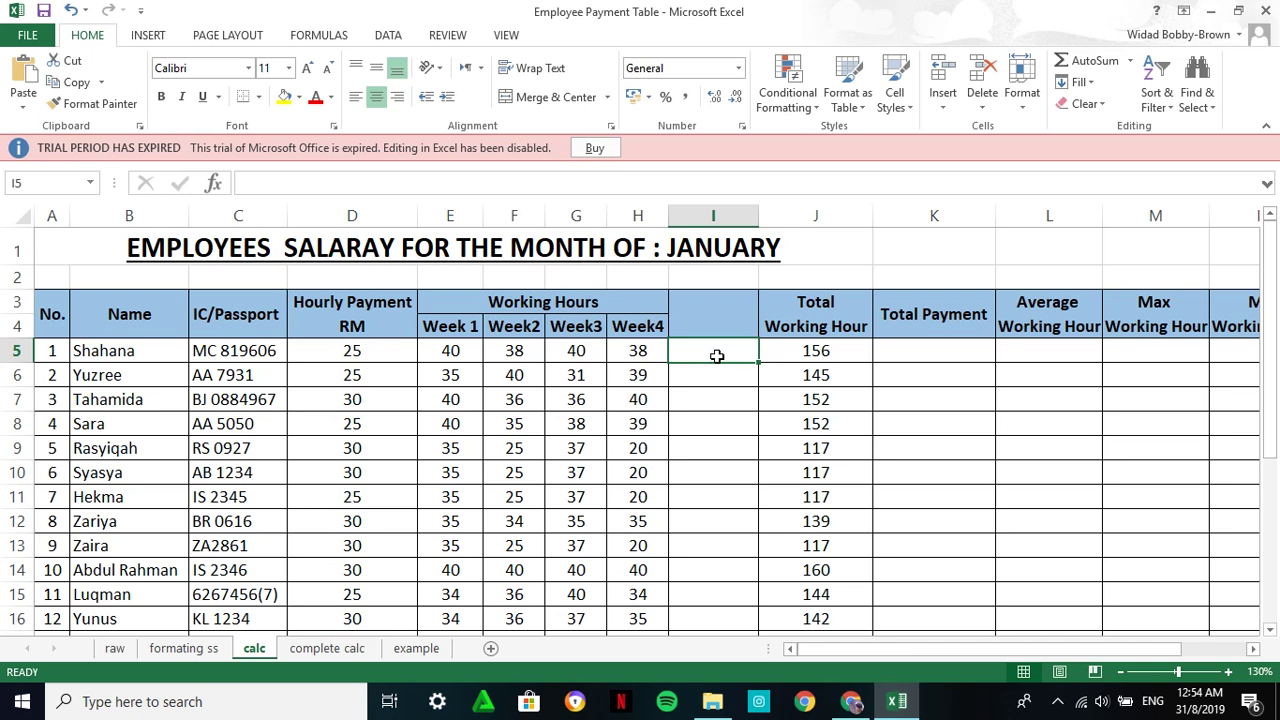
{"action": "type", "text": "="}
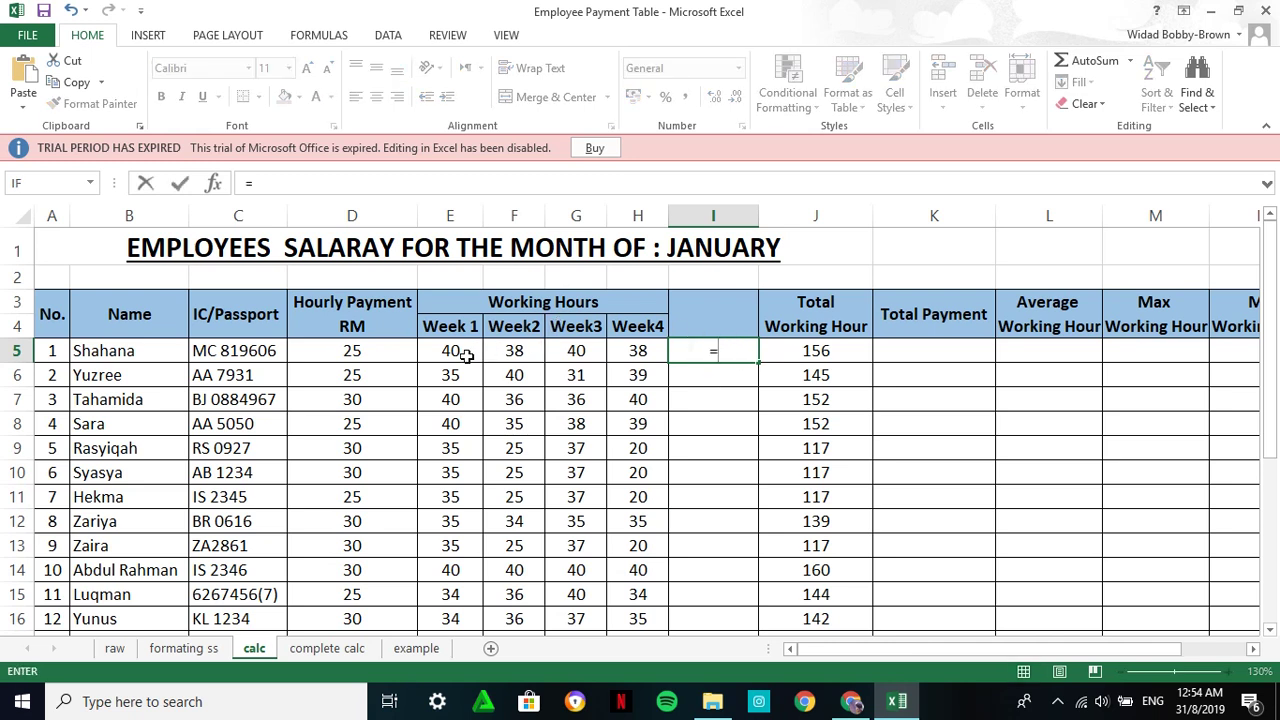
{"action": "type", "text": "sum"}
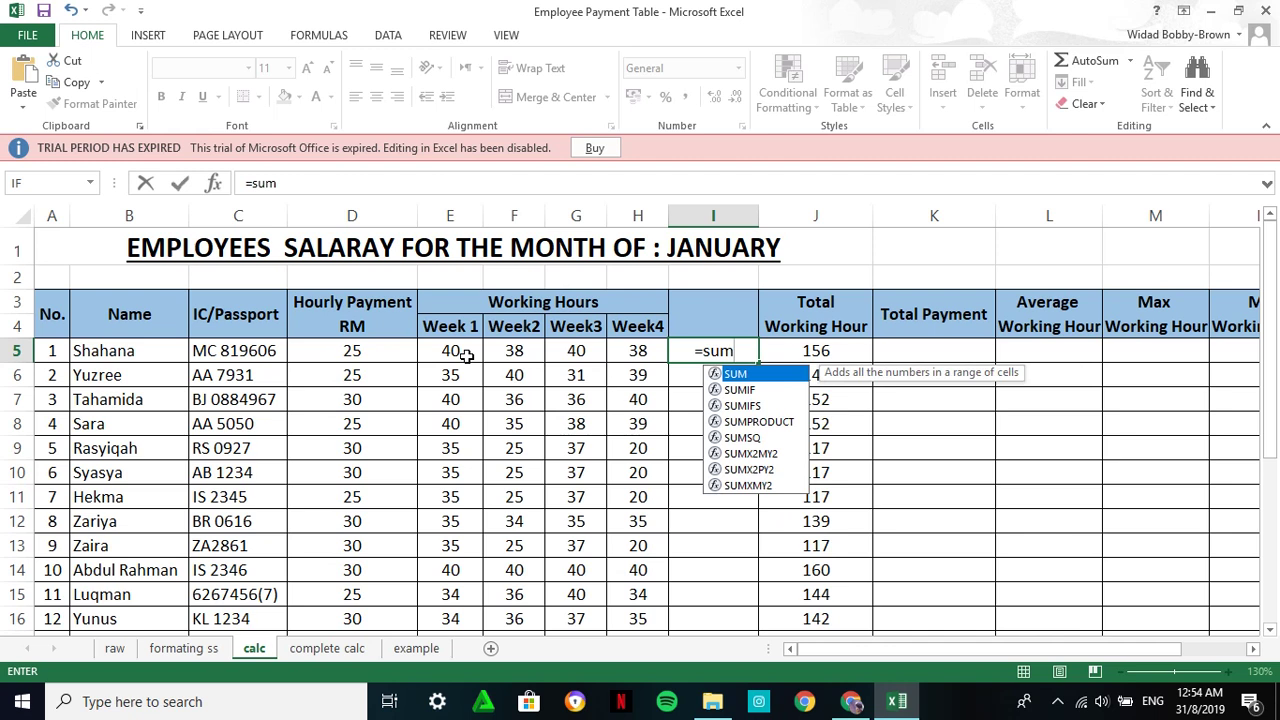
{"action": "type", "text": "("}
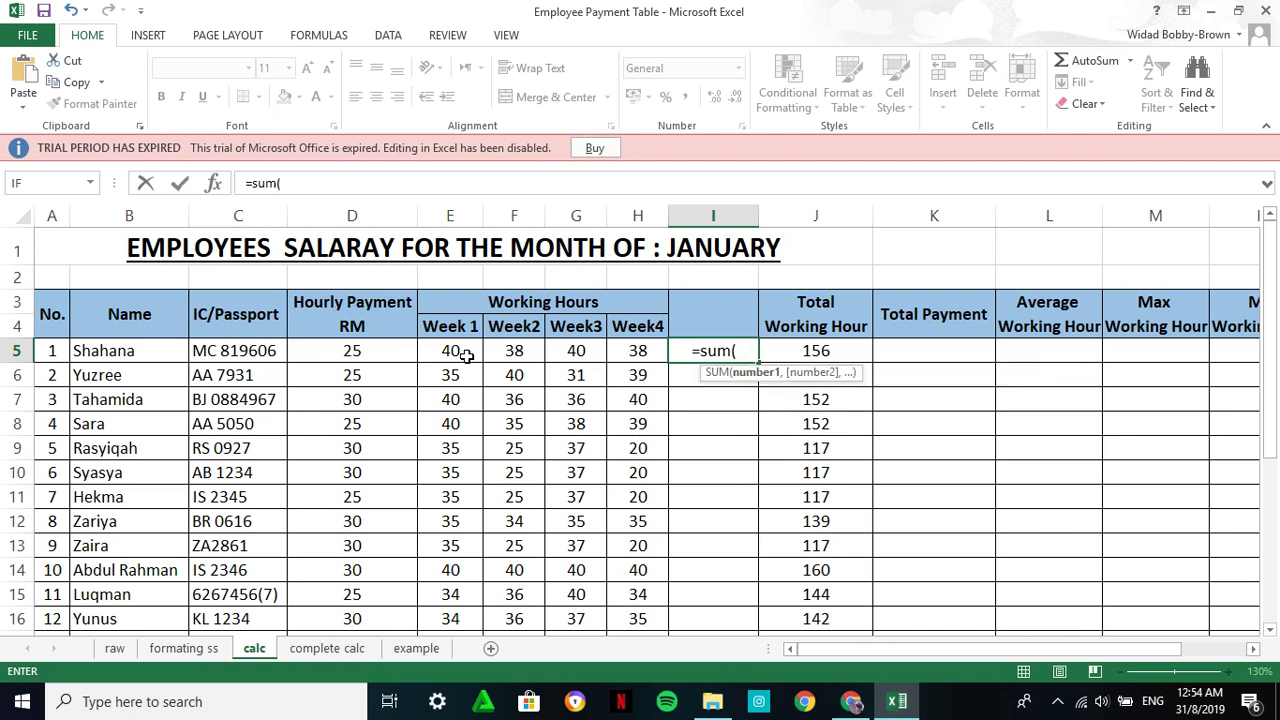
{"action": "left_click", "coordinate": [469, 351]}
{"action": "left_click_drag", "start_coordinate": [469, 351], "coordinate": [633, 358]}
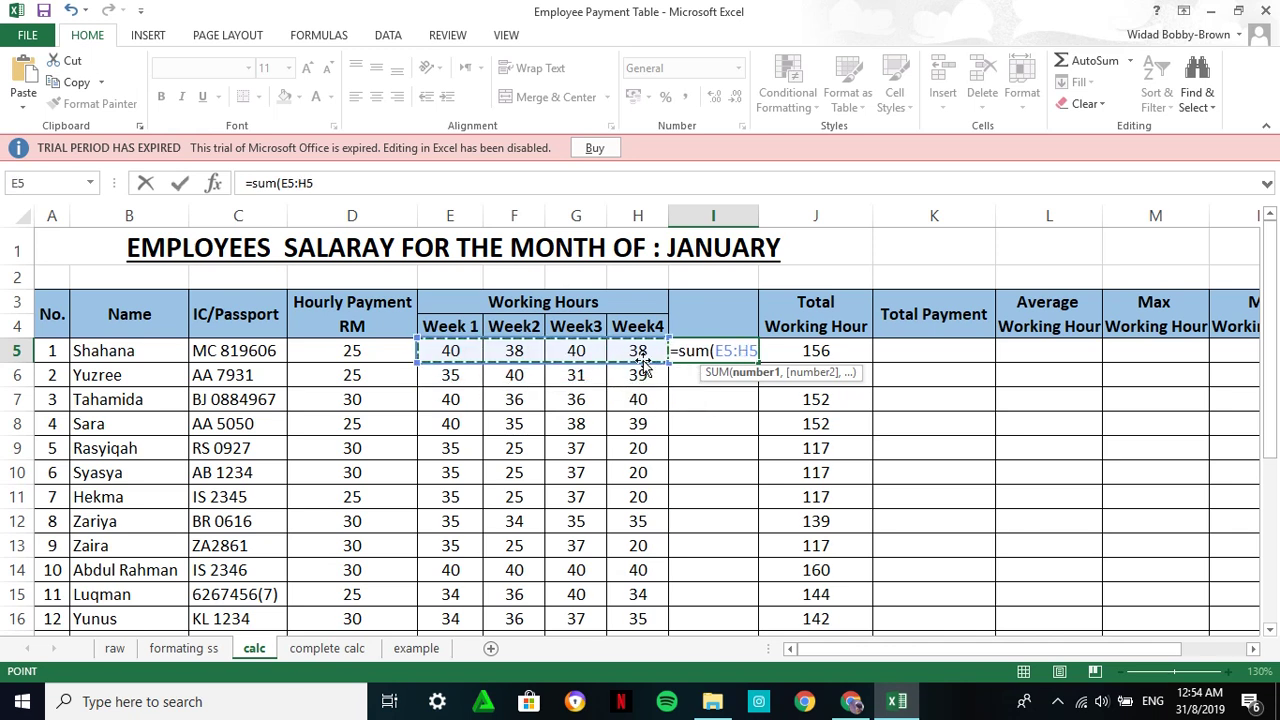
{"action": "type", "text": ")"}
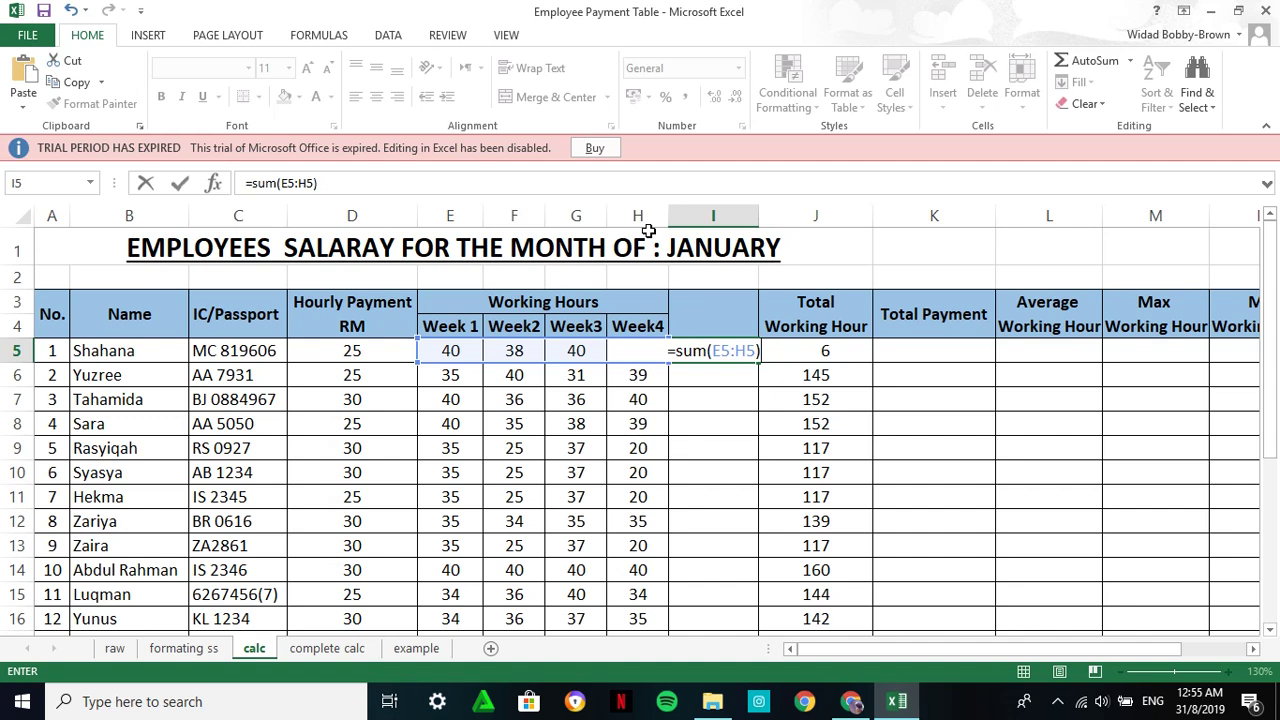
{"action": "key", "text": "Tab"}
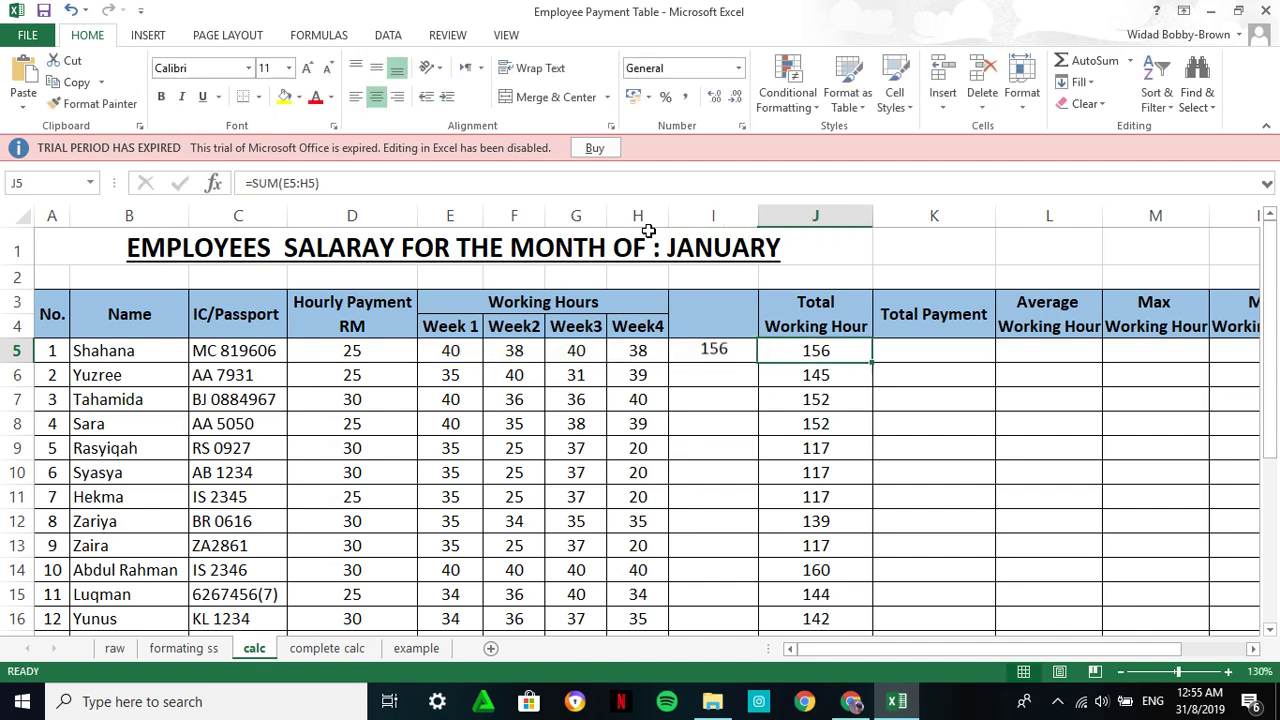
Copy the SUM formula from I5 down column I to row 22 for all employees.
{"action": "left_click", "coordinate": [735, 355]}
{"action": "left_click_drag", "start_coordinate": [757, 362], "coordinate": [723, 585]}
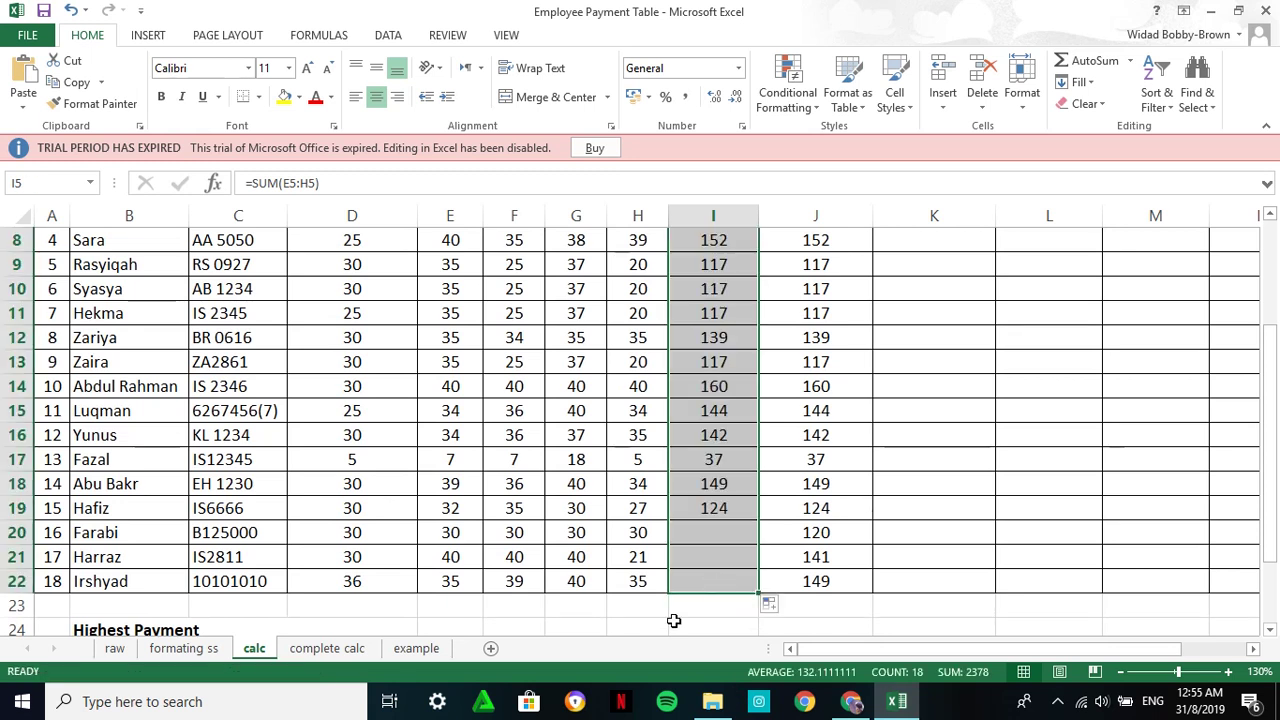
{"action": "scroll", "coordinate": [740, 600], "scroll_direction": "up", "scroll_amount": 3}
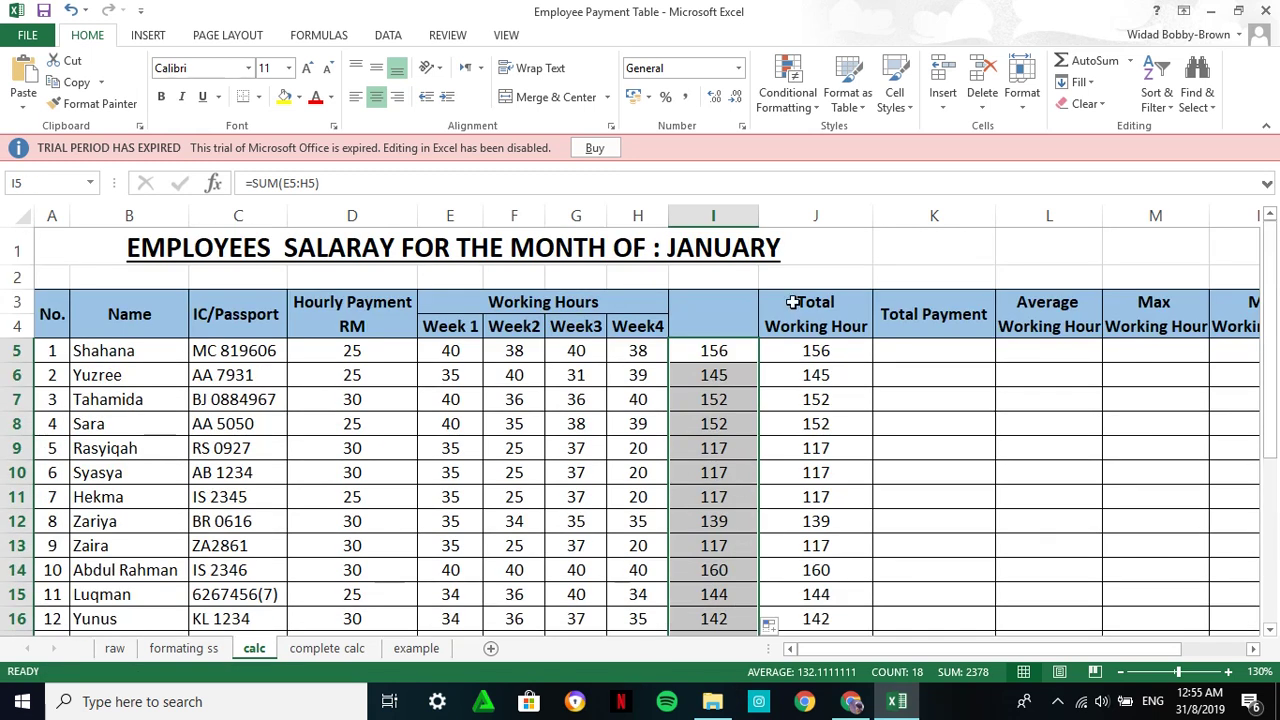
Insert another blank column before column I and widen the new column.
{"action": "left_click", "coordinate": [740, 217]}
{"action": "right_click", "coordinate": [740, 217]}
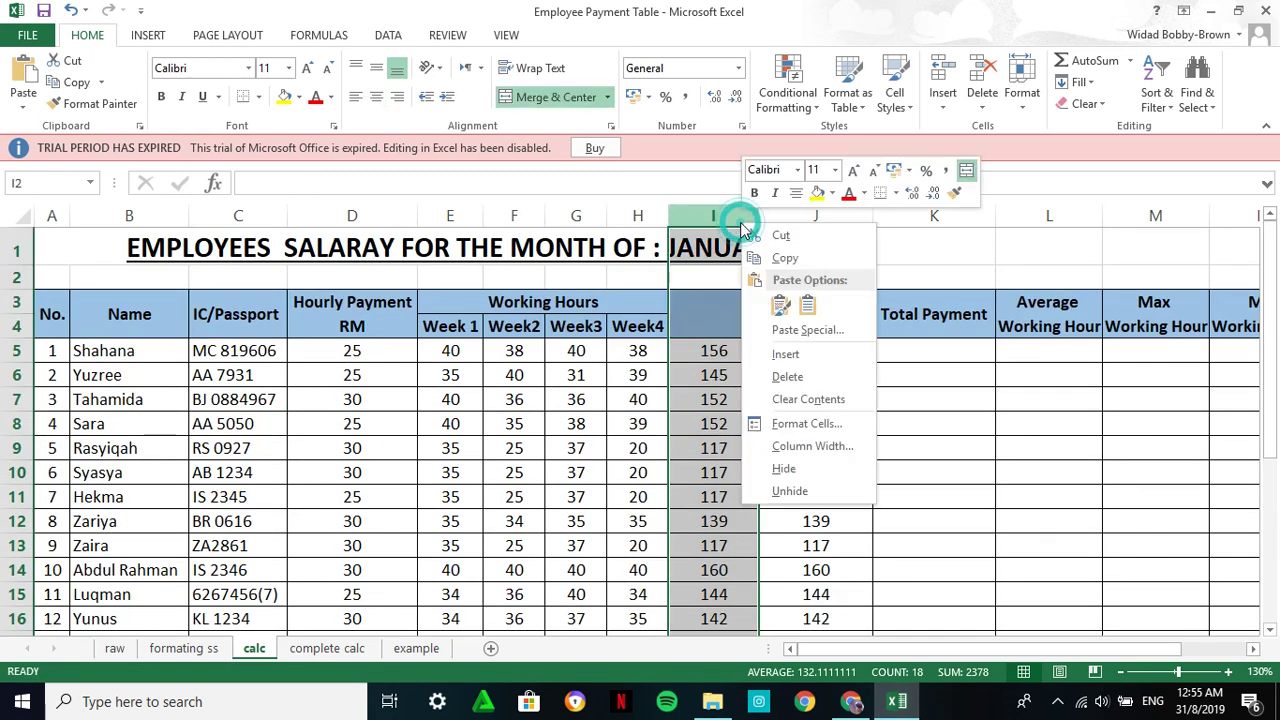
{"action": "left_click", "coordinate": [790, 350]}
{"action": "left_click", "coordinate": [723, 351]}
{"action": "left_click_drag", "start_coordinate": [730, 215], "coordinate": [782, 240]}
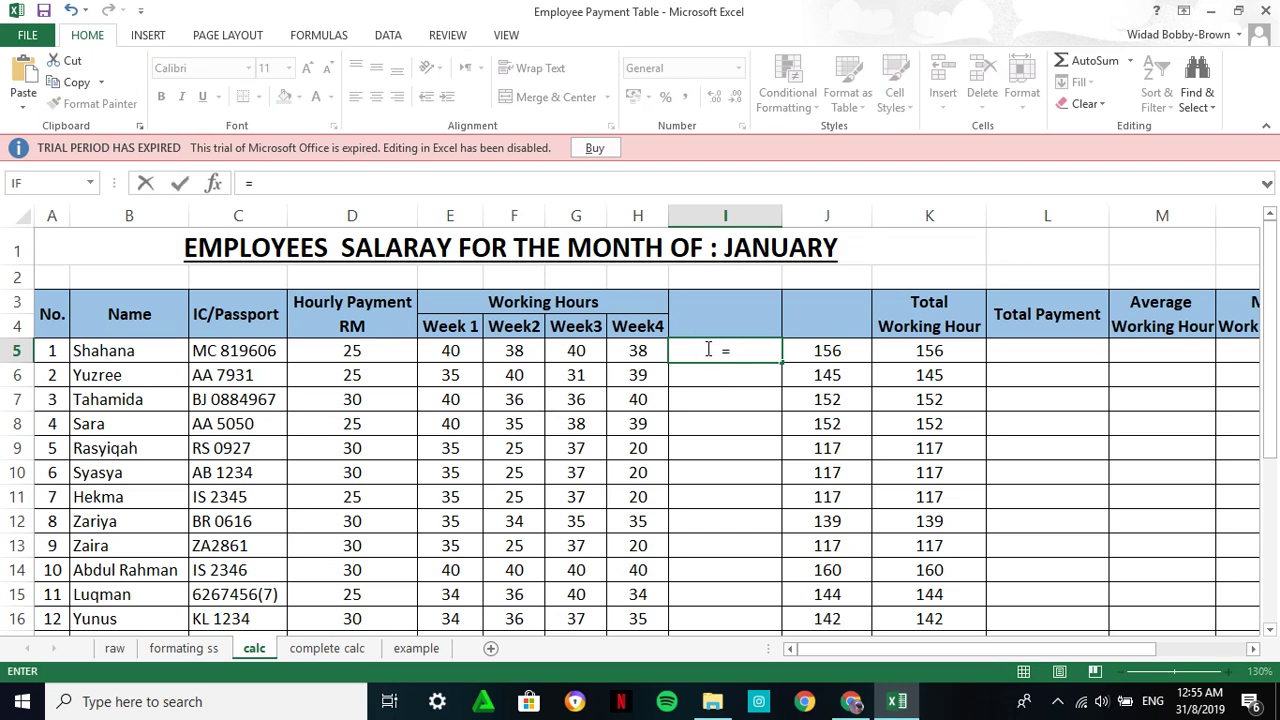
Complete the formula =E5+F5+G5+H5 in I5 to add the first employee's four weekly hours individually.
{"action": "left_click", "coordinate": [452, 352]}
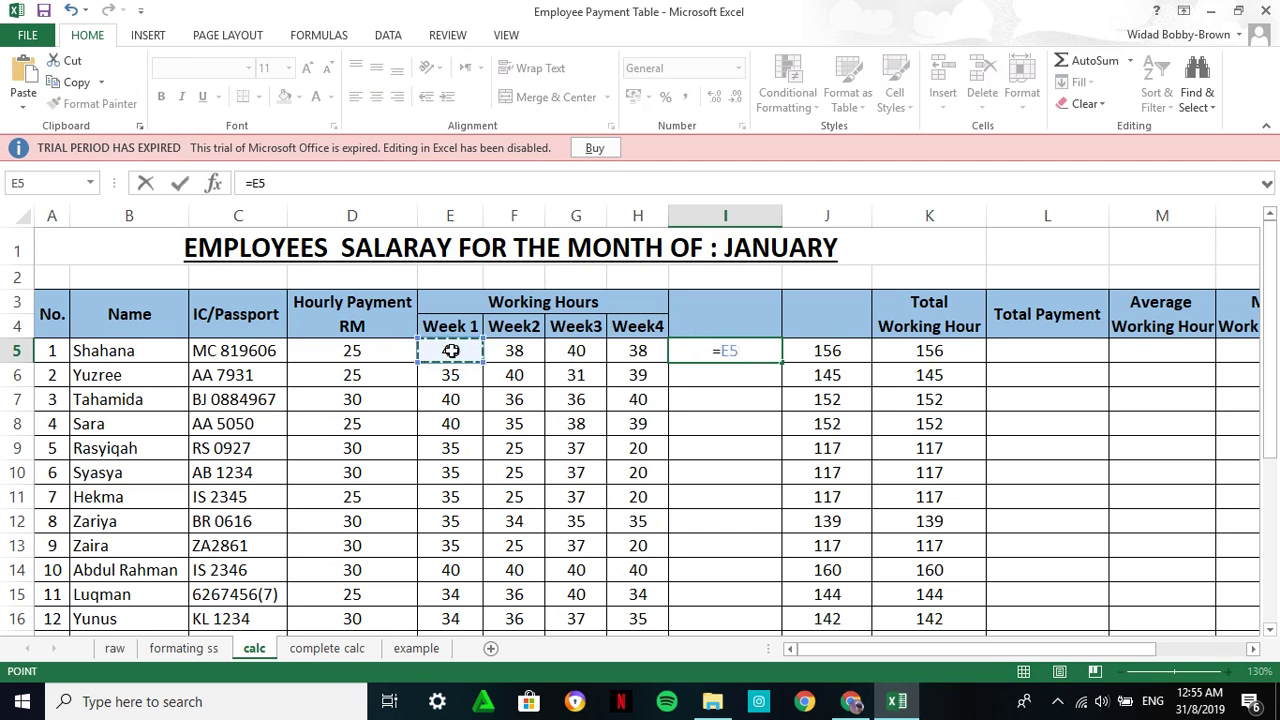
{"action": "type", "text": "+"}
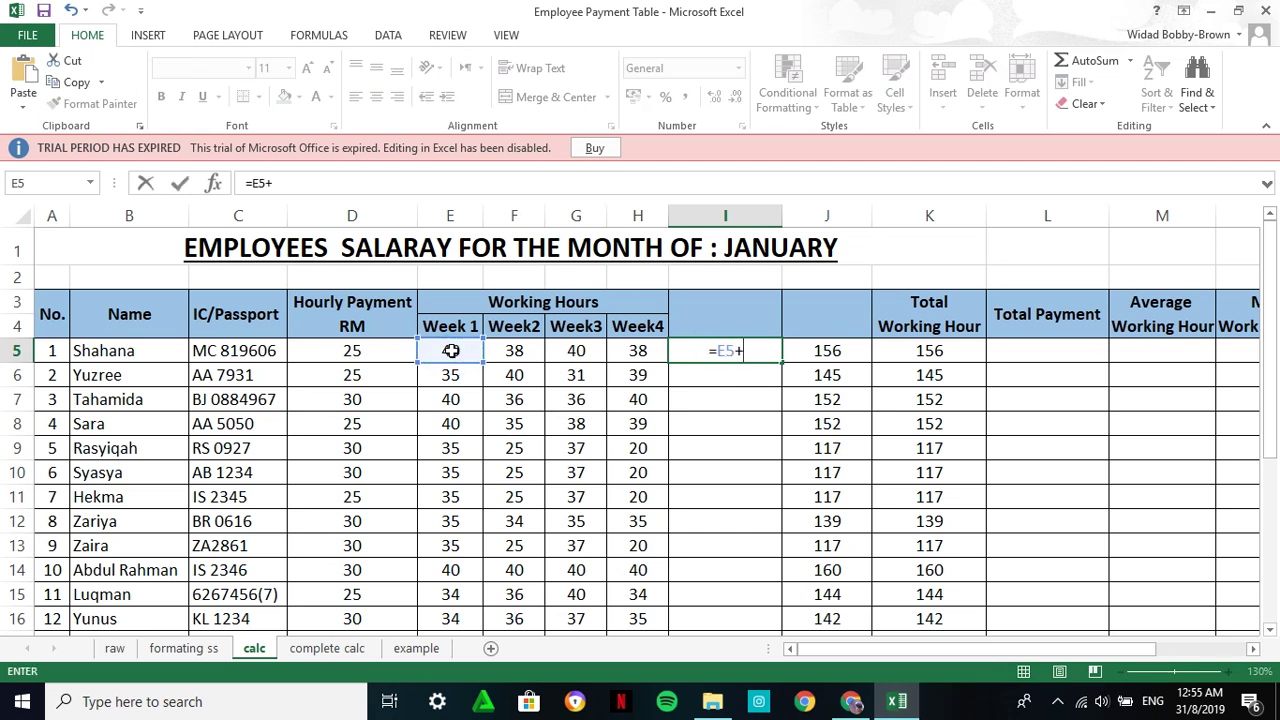
{"action": "left_click", "coordinate": [508, 355]}
{"action": "type", "text": "+"}
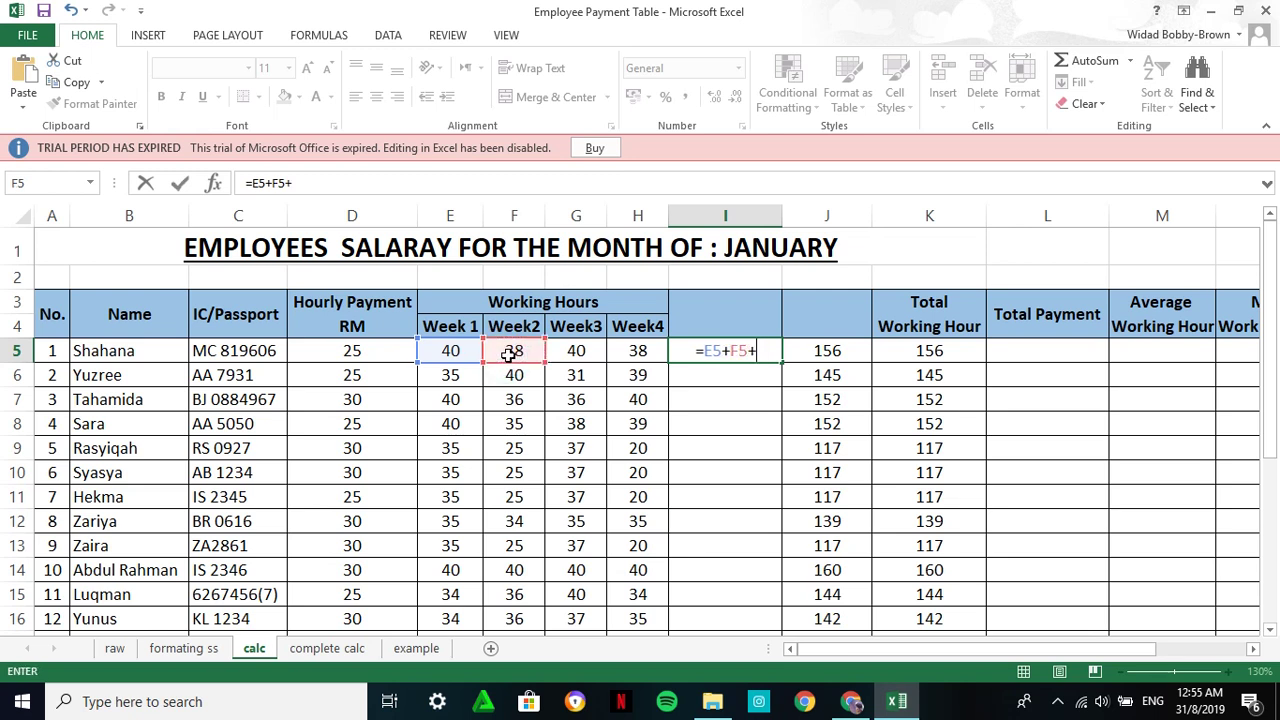
{"action": "left_click", "coordinate": [557, 349]}
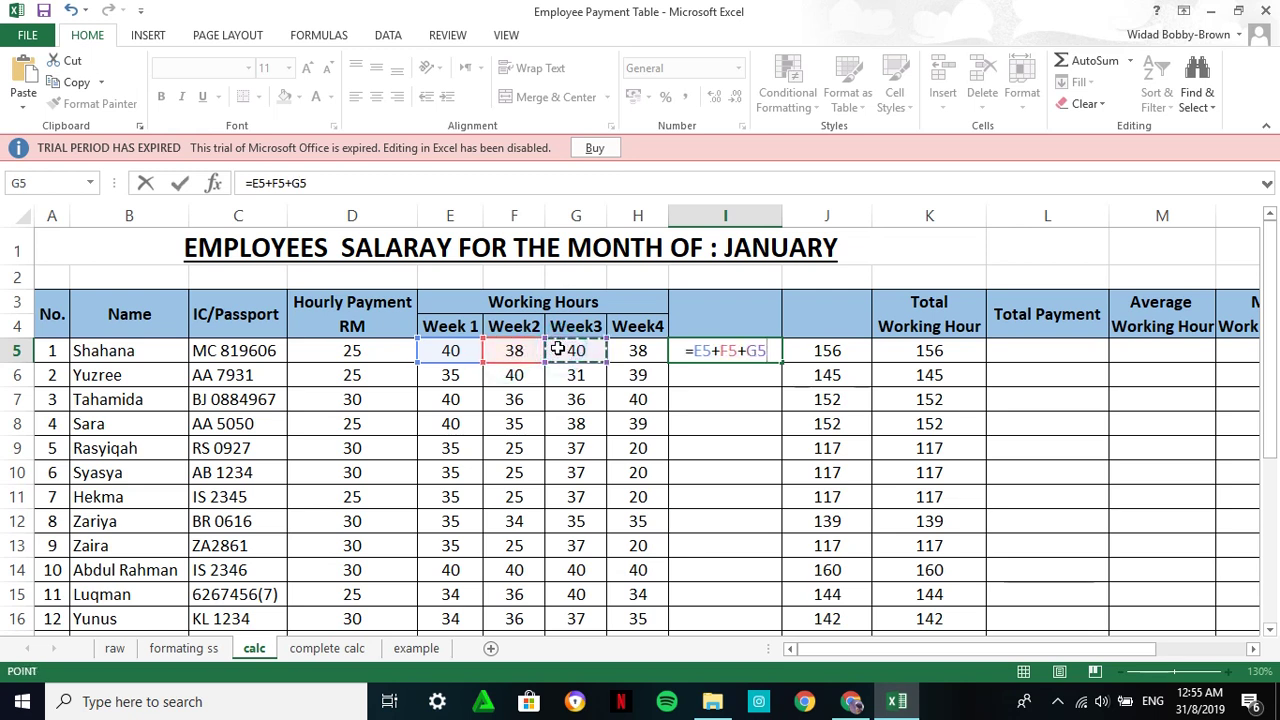
{"action": "type", "text": "+"}
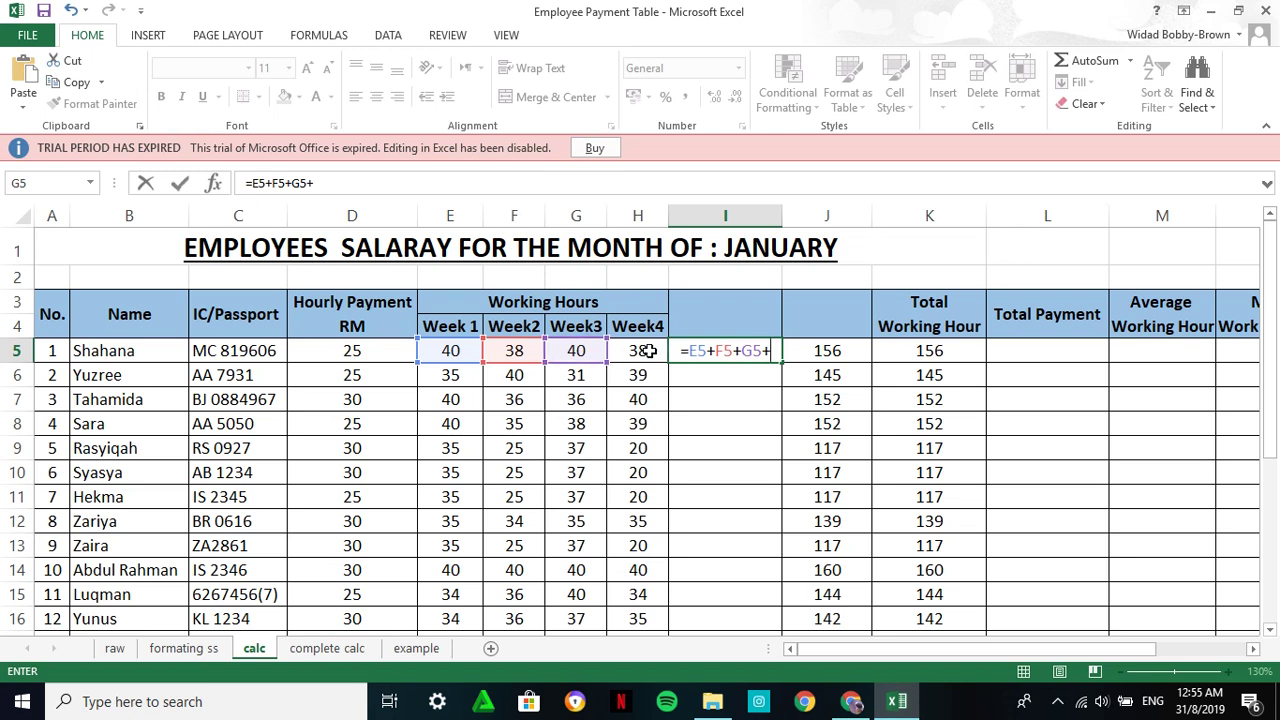
{"action": "left_click", "coordinate": [648, 351]}
{"action": "key", "text": "Return"}
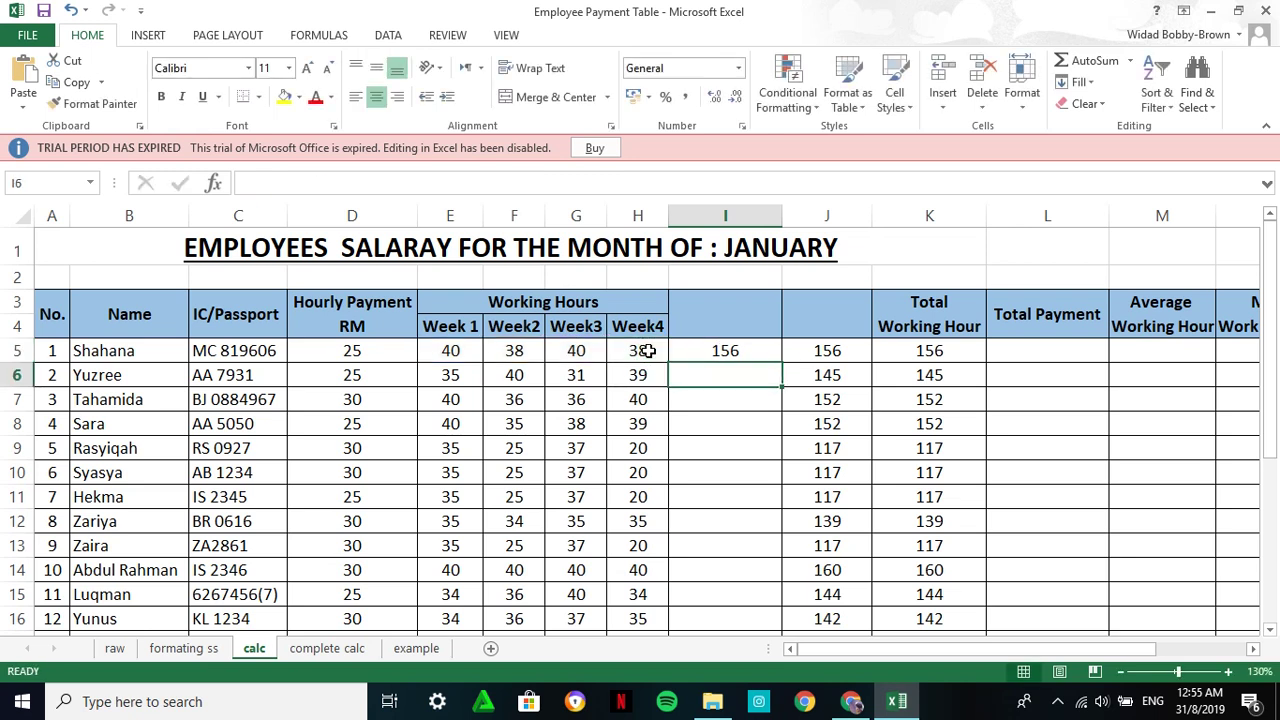
Copy the addition formula from I5 down column I to row 22 for all employees.
{"action": "left_click", "coordinate": [712, 350]}
{"action": "left_click_drag", "start_coordinate": [779, 362], "coordinate": [751, 583]}
{"action": "scroll", "coordinate": [729, 571], "scroll_direction": "up", "scroll_amount": 3}
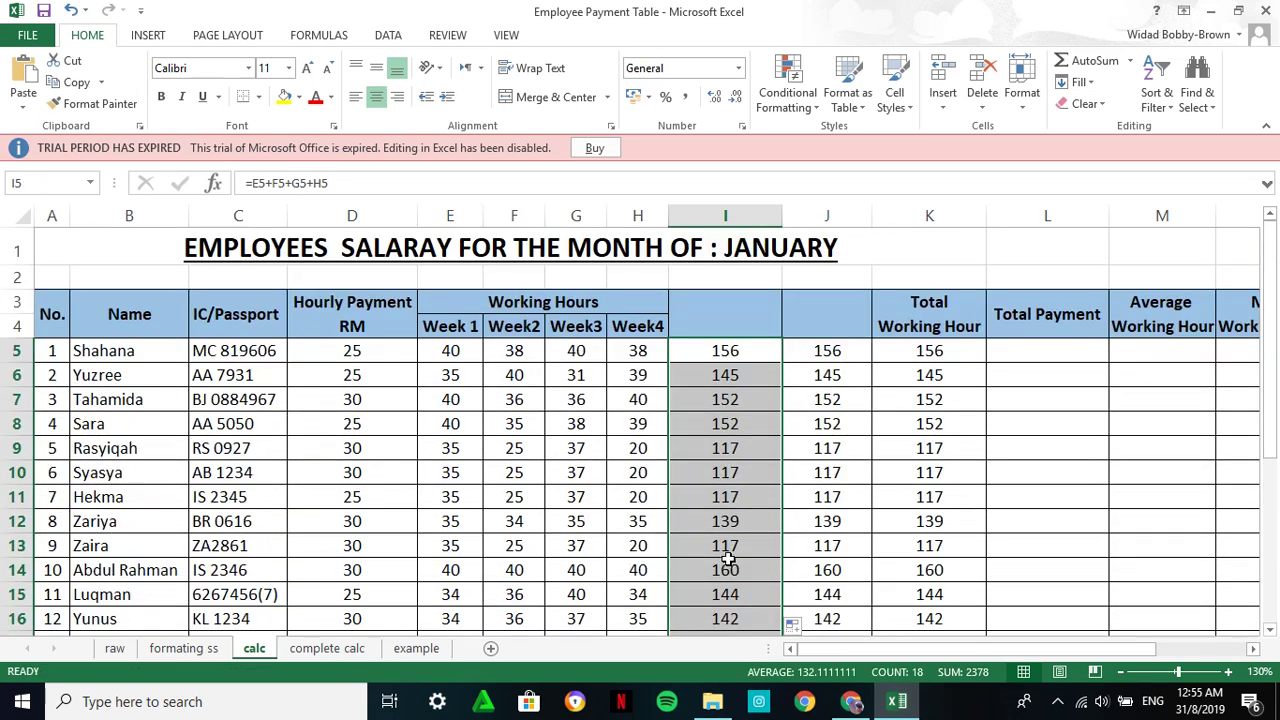
Narrow column I slightly and widen the Week4 column H a little.
{"action": "left_click_drag", "start_coordinate": [782, 213], "coordinate": [773, 218]}
{"action": "left_click", "coordinate": [733, 350]}
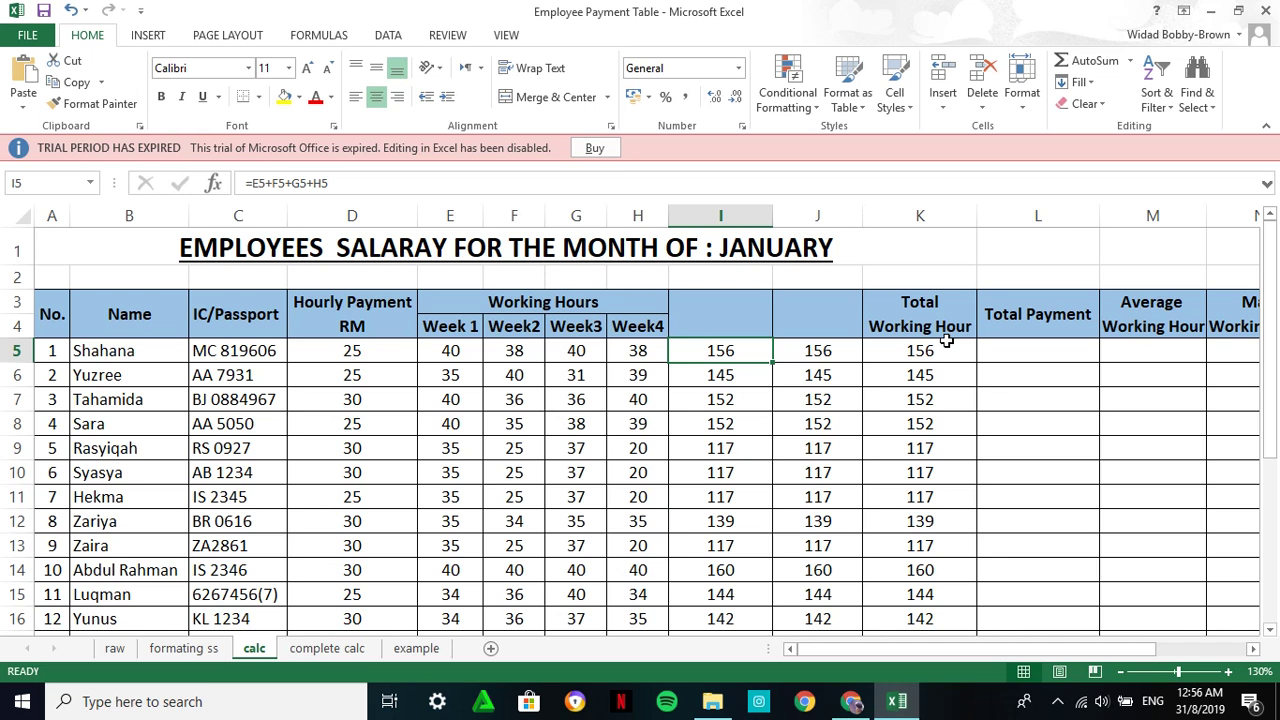
{"action": "left_click_drag", "start_coordinate": [668, 216], "coordinate": [680, 216]}
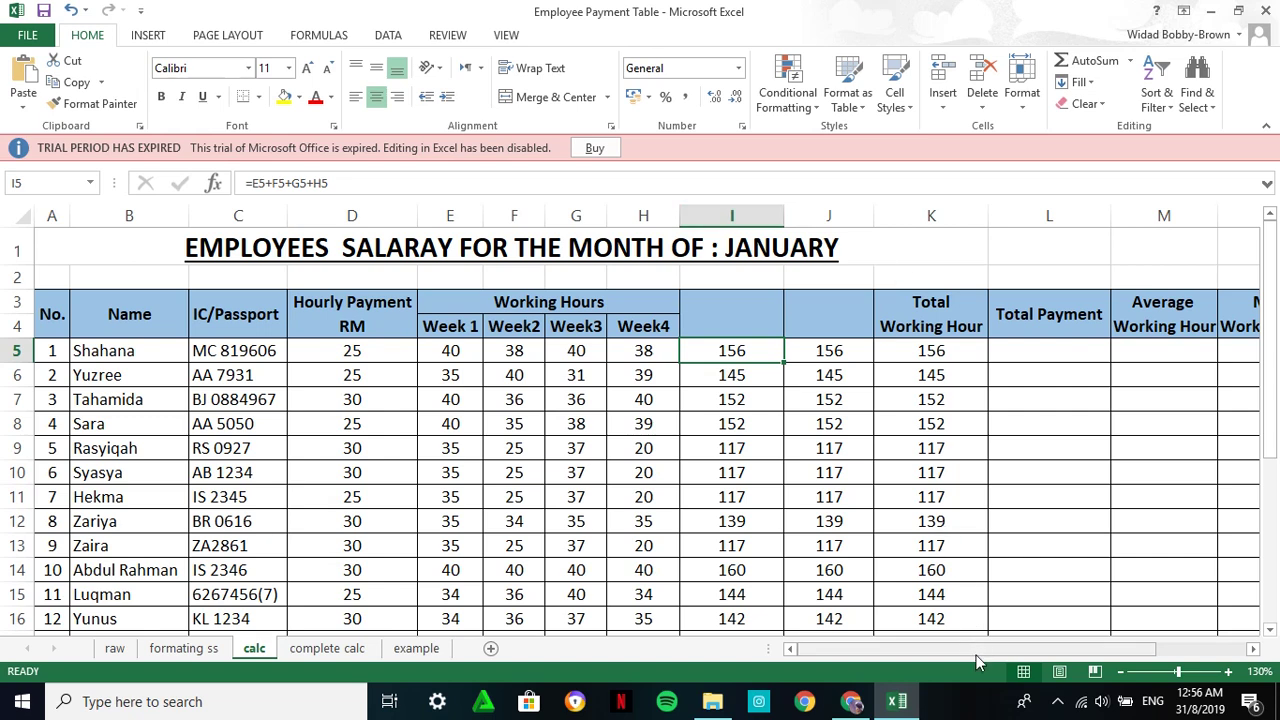
{"action": "left_click_drag", "start_coordinate": [978, 655], "coordinate": [1066, 653]}
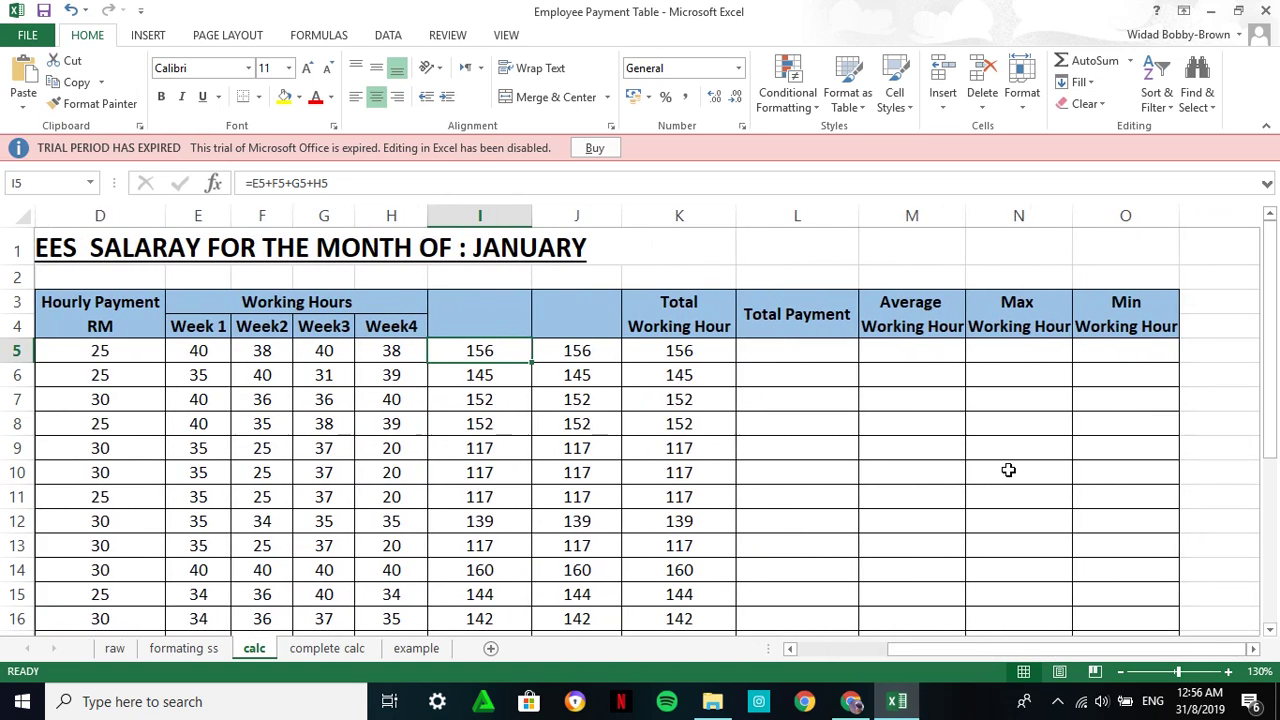
{"action": "left_click", "coordinate": [779, 350]}
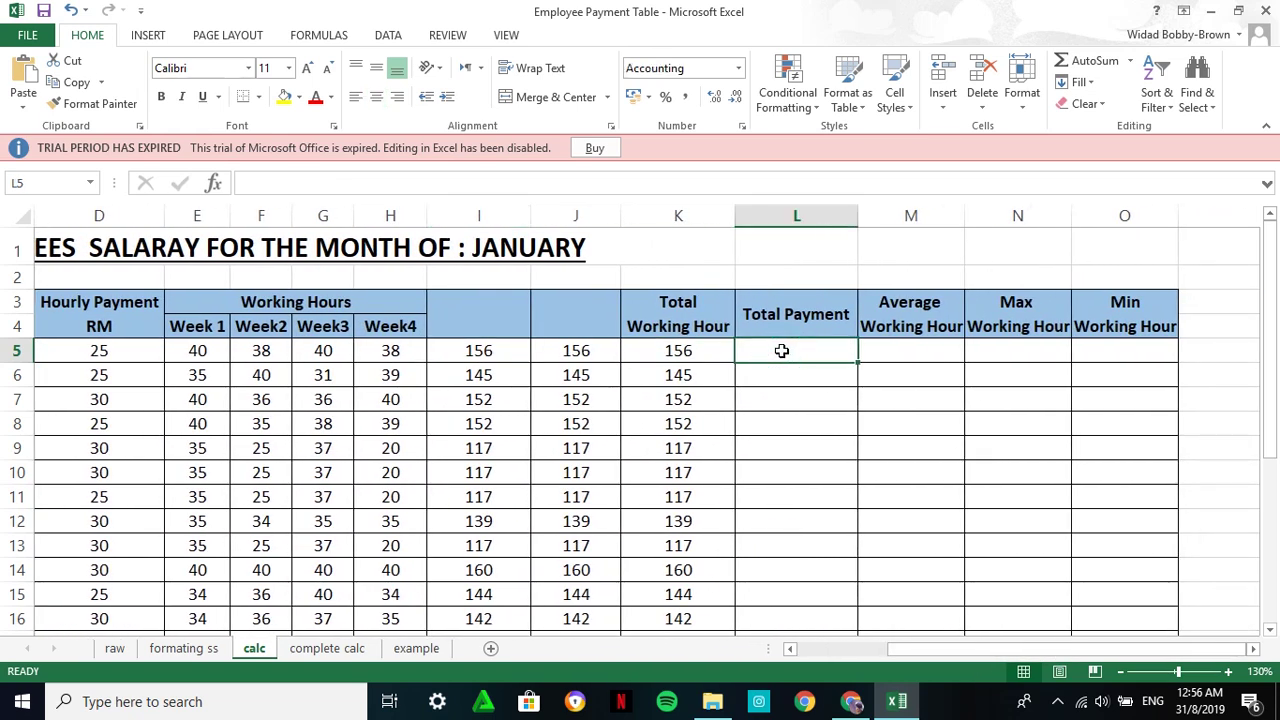
{"action": "left_click_drag", "start_coordinate": [1011, 652], "coordinate": [941, 659]}
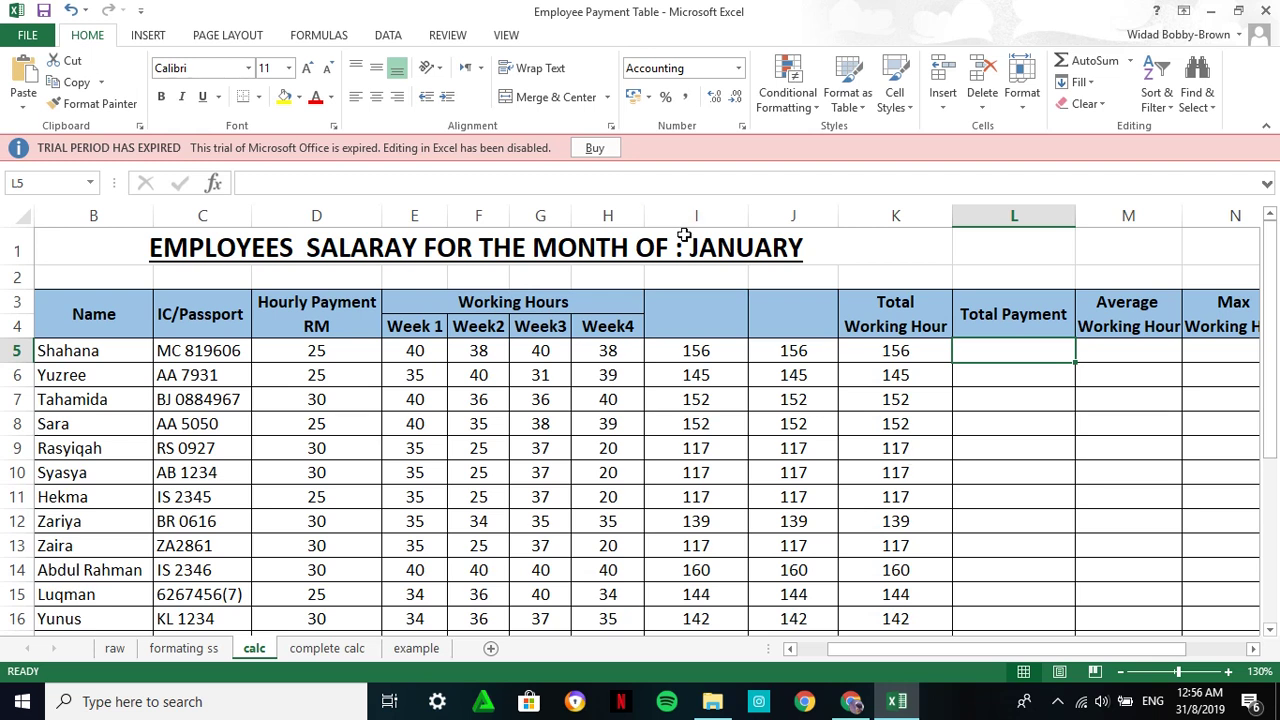
{"action": "left_click_drag", "start_coordinate": [747, 216], "coordinate": [726, 221]}
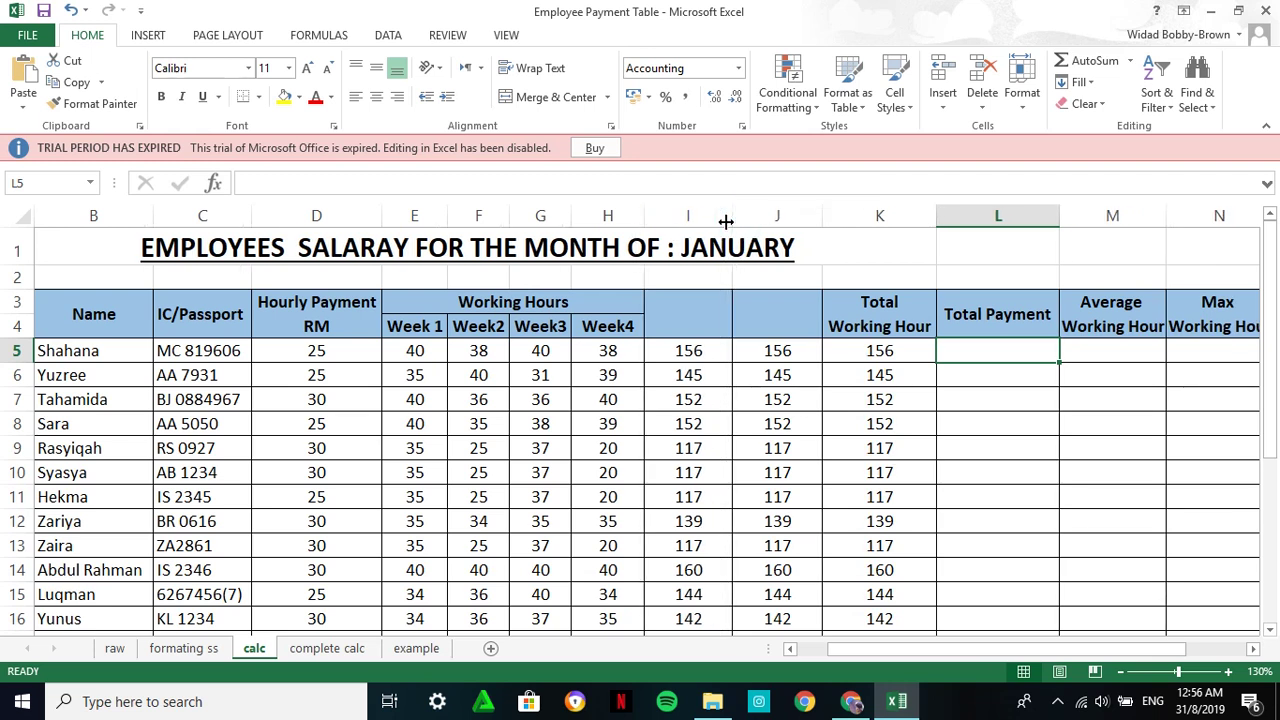
Enter =D5*K5 in L5 to multiply the first employee's hourly payment by the total working hours.
{"action": "left_click", "coordinate": [318, 352]}
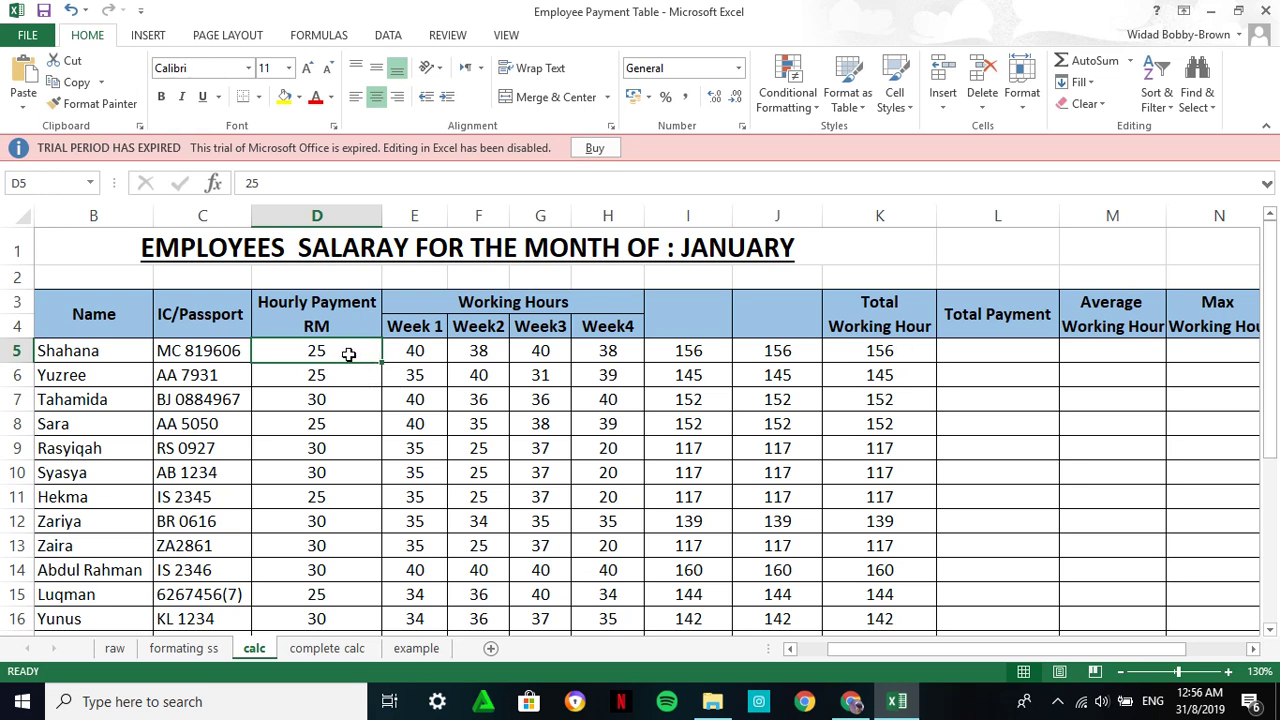
{"action": "left_click", "coordinate": [343, 356]}
{"action": "left_click", "coordinate": [870, 351]}
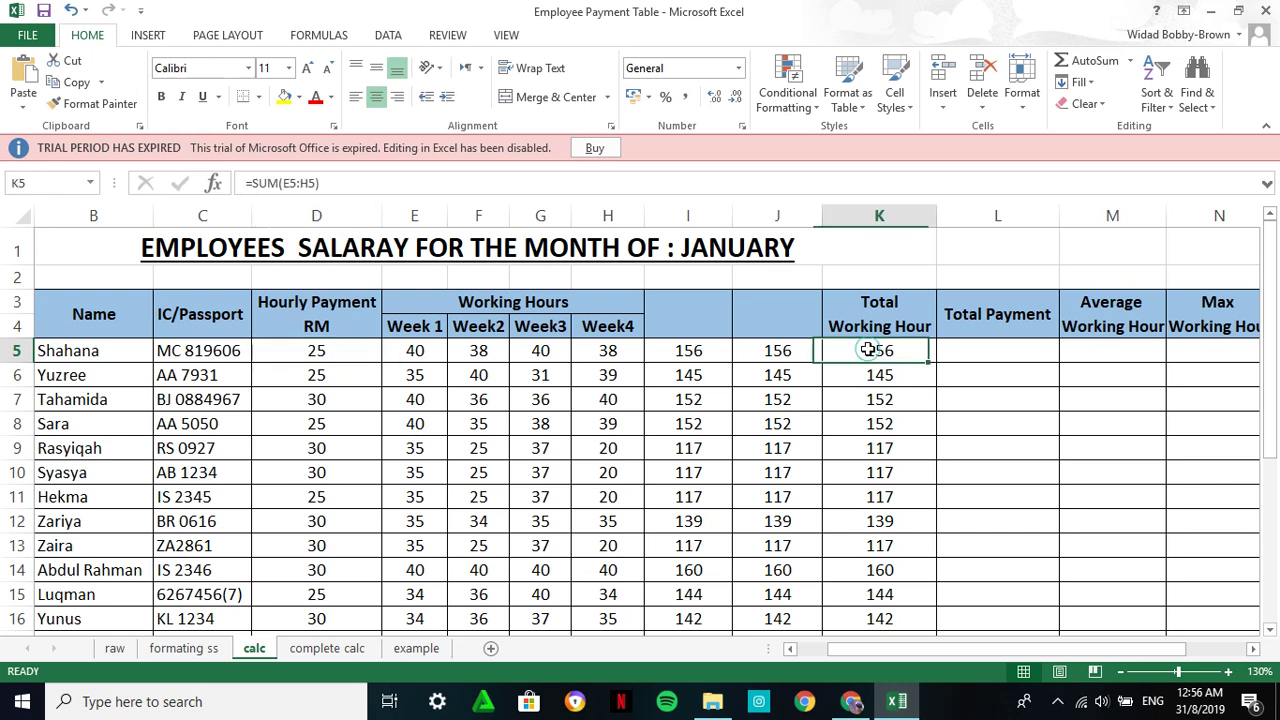
{"action": "left_click", "coordinate": [960, 355]}
{"action": "type", "text": "="}
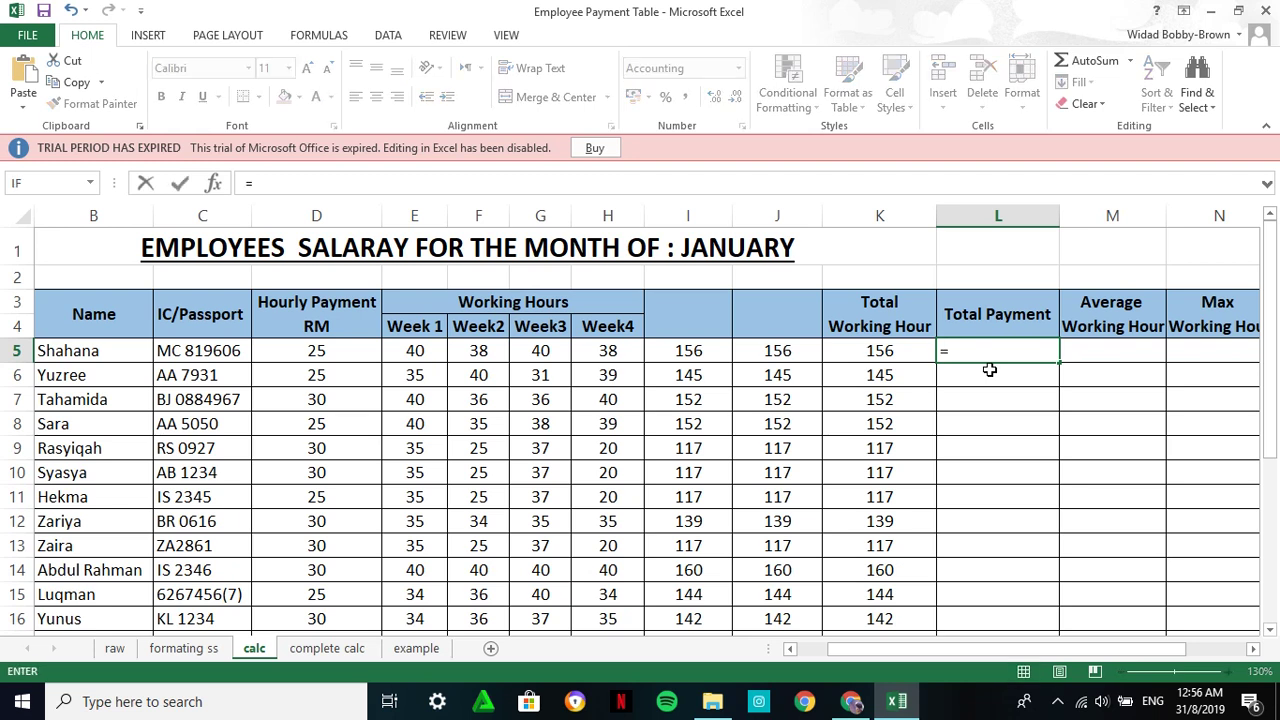
{"action": "left_click", "coordinate": [334, 354]}
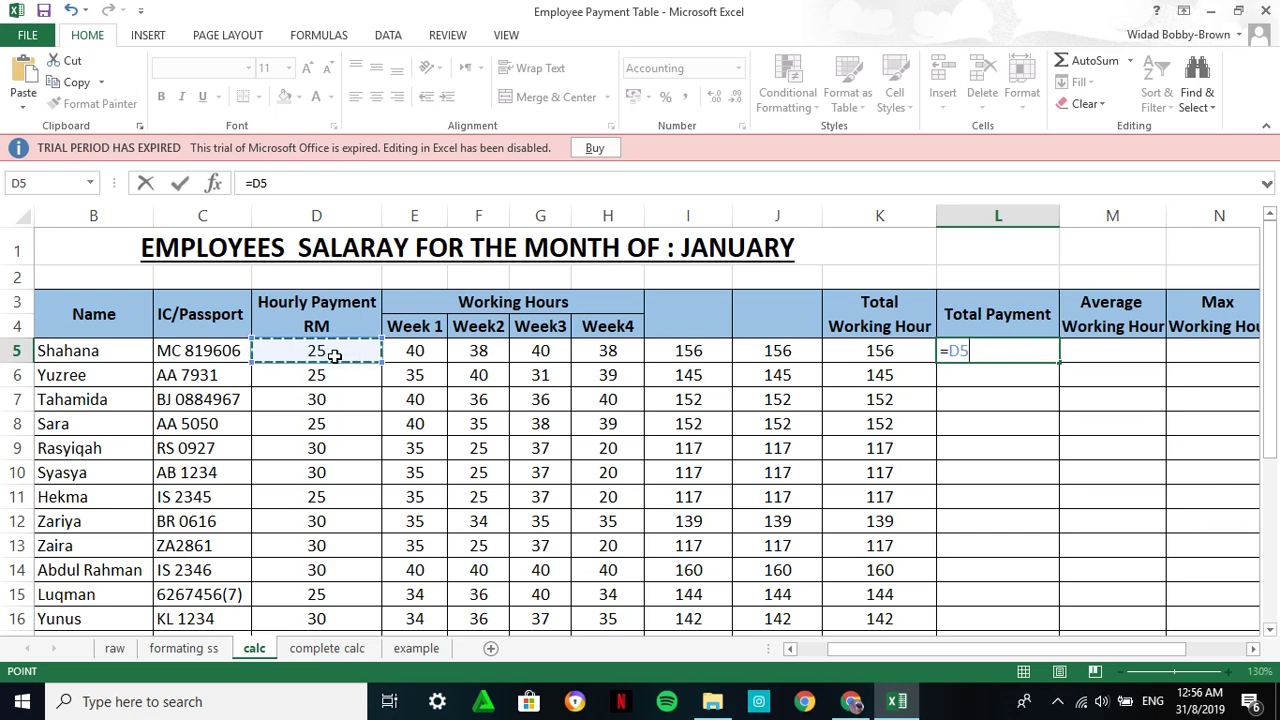
{"action": "type", "text": "*"}
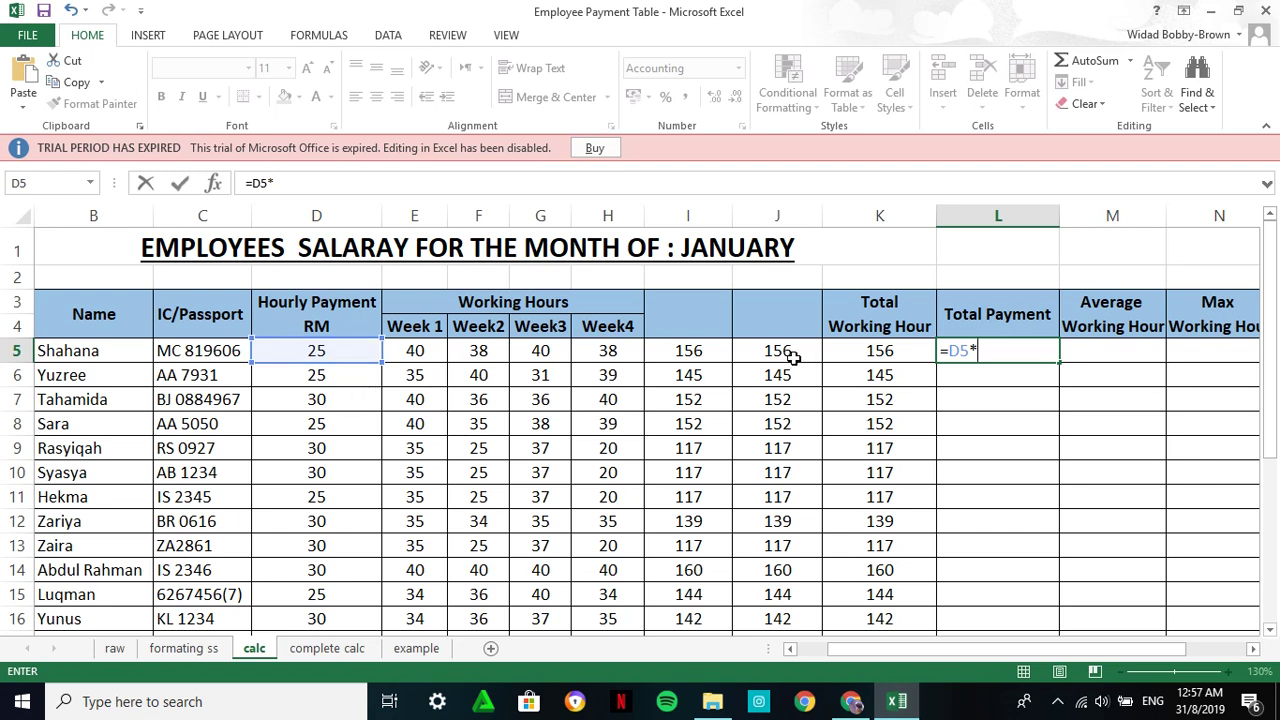
{"action": "left_click", "coordinate": [901, 354]}
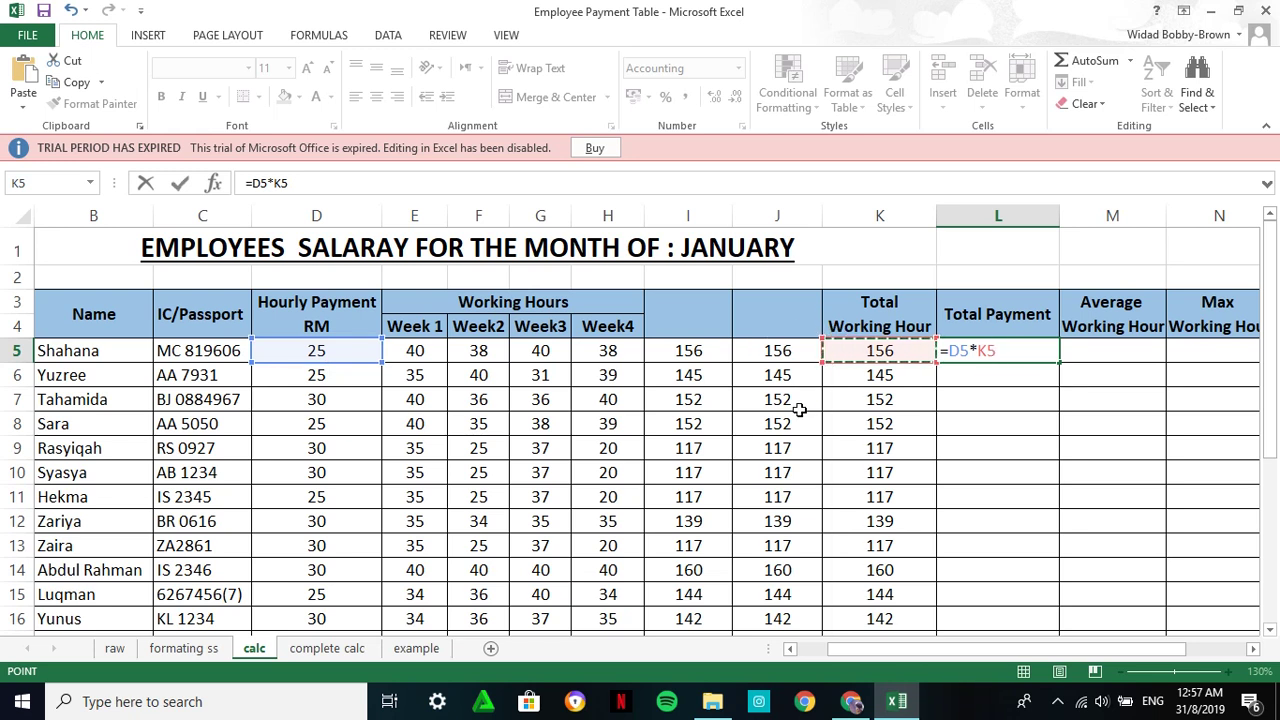
{"action": "key", "text": "Return"}
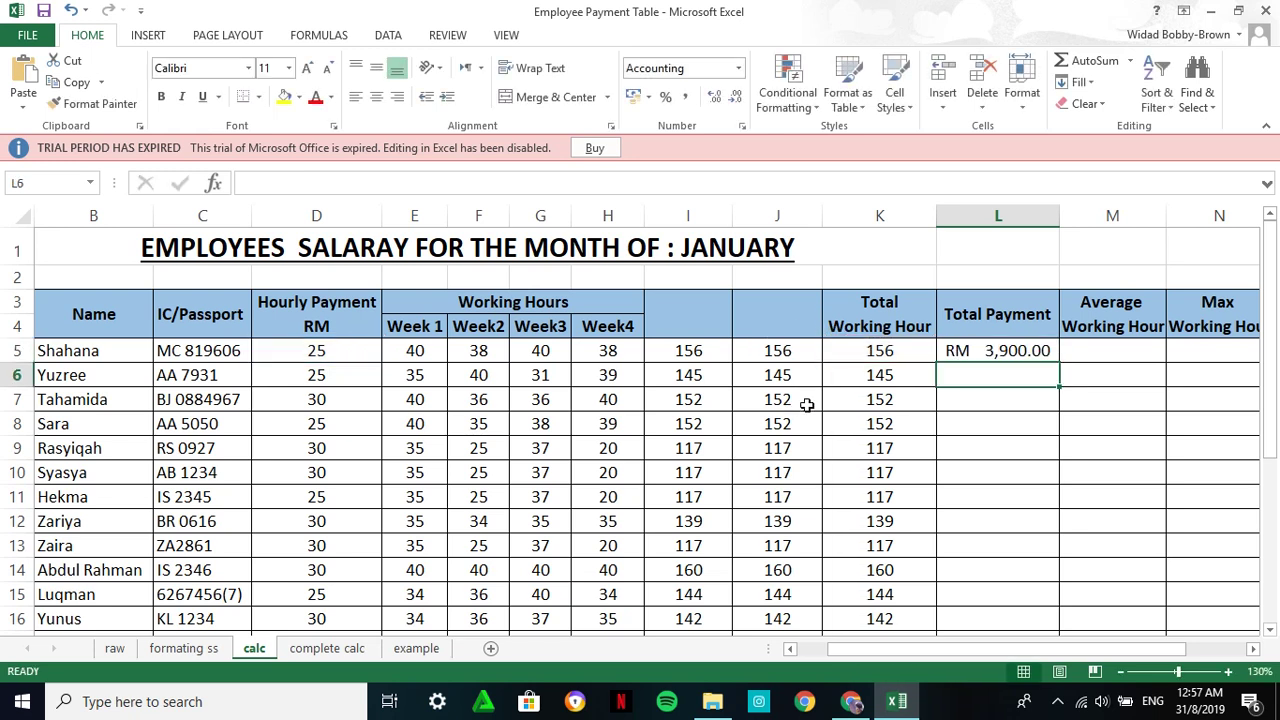
Copy the payment formula from L5 down the Total Payment column to row 22.
{"action": "left_click", "coordinate": [1050, 352]}
{"action": "left_click_drag", "start_coordinate": [1058, 362], "coordinate": [1037, 594]}
{"action": "scroll", "coordinate": [1000, 520], "scroll_direction": "up", "scroll_amount": 3}
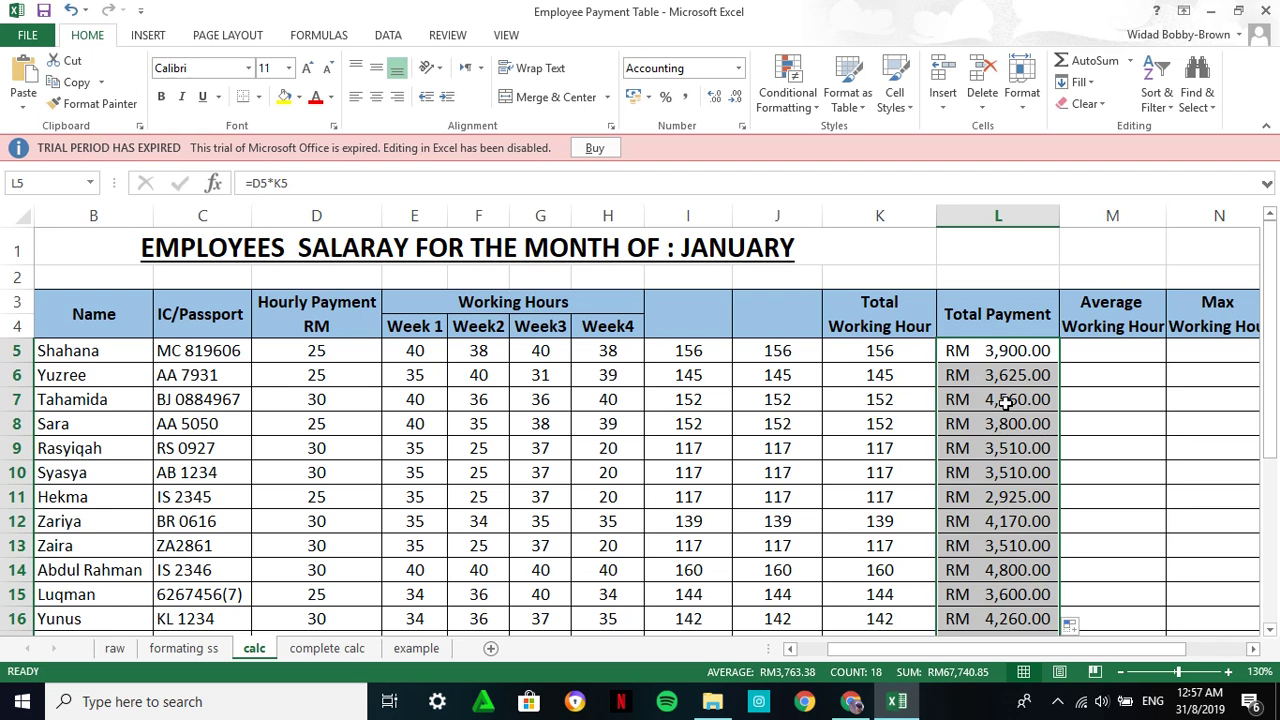
Switch the Total Payment figures to the $ English (United States) accounting format and back to RM English (Malaysia).
{"action": "right_click", "coordinate": [967, 352]}
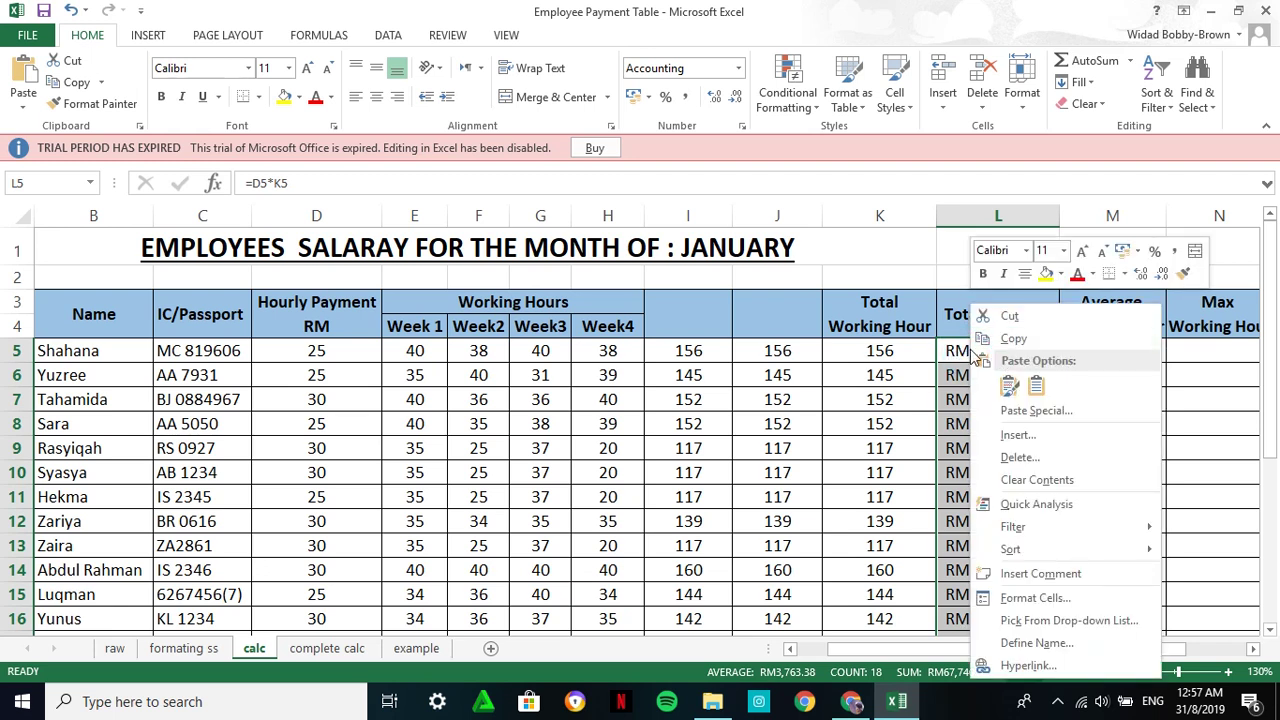
{"action": "key", "text": "Escape"}
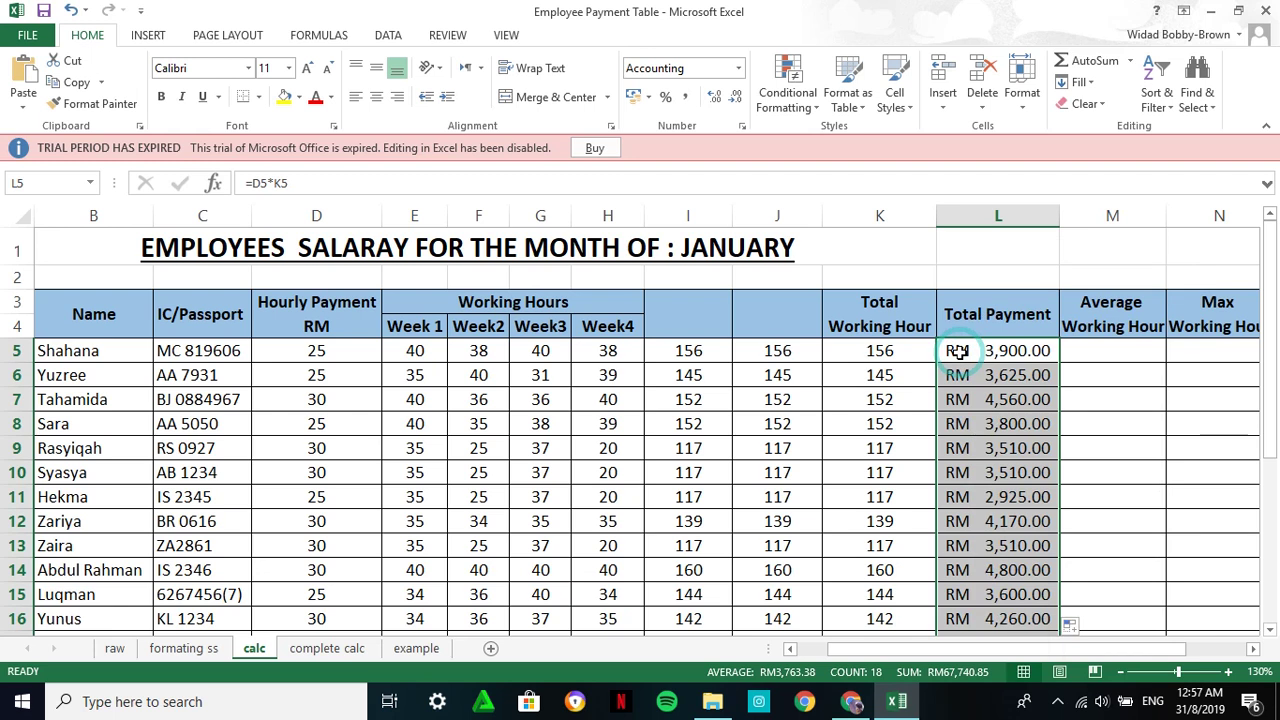
{"action": "left_click", "coordinate": [645, 98]}
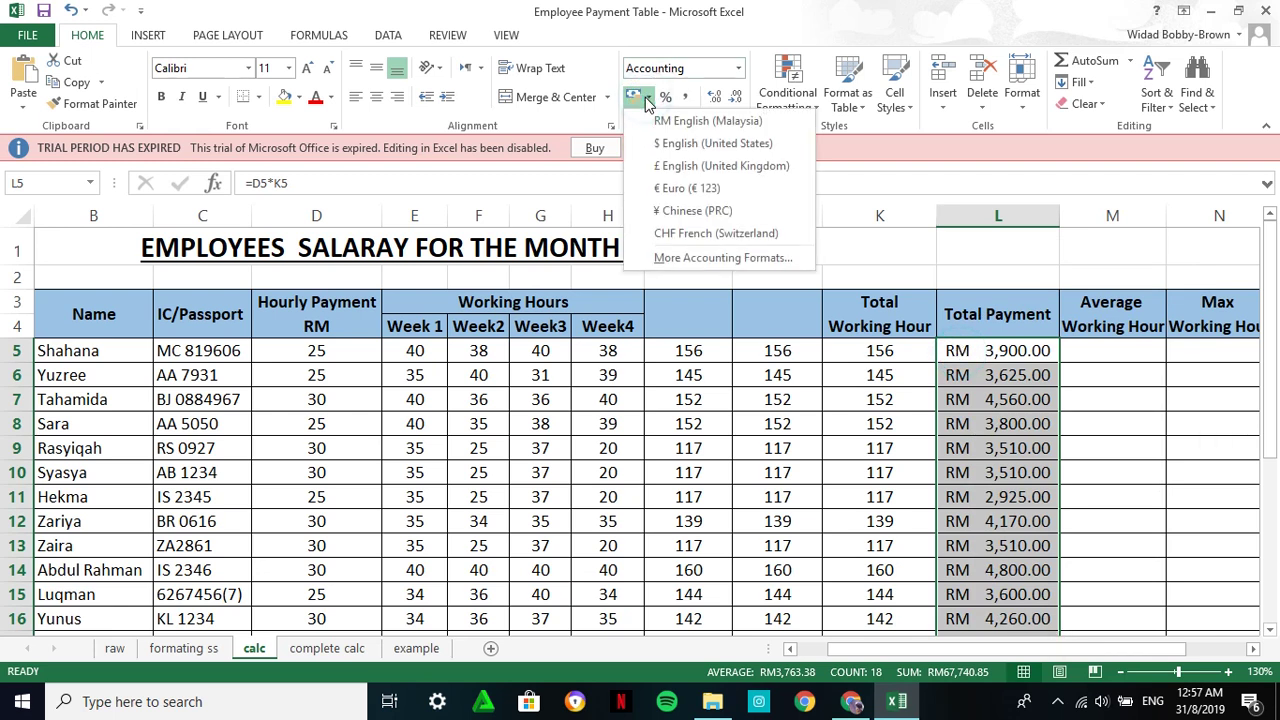
{"action": "left_click", "coordinate": [667, 143]}
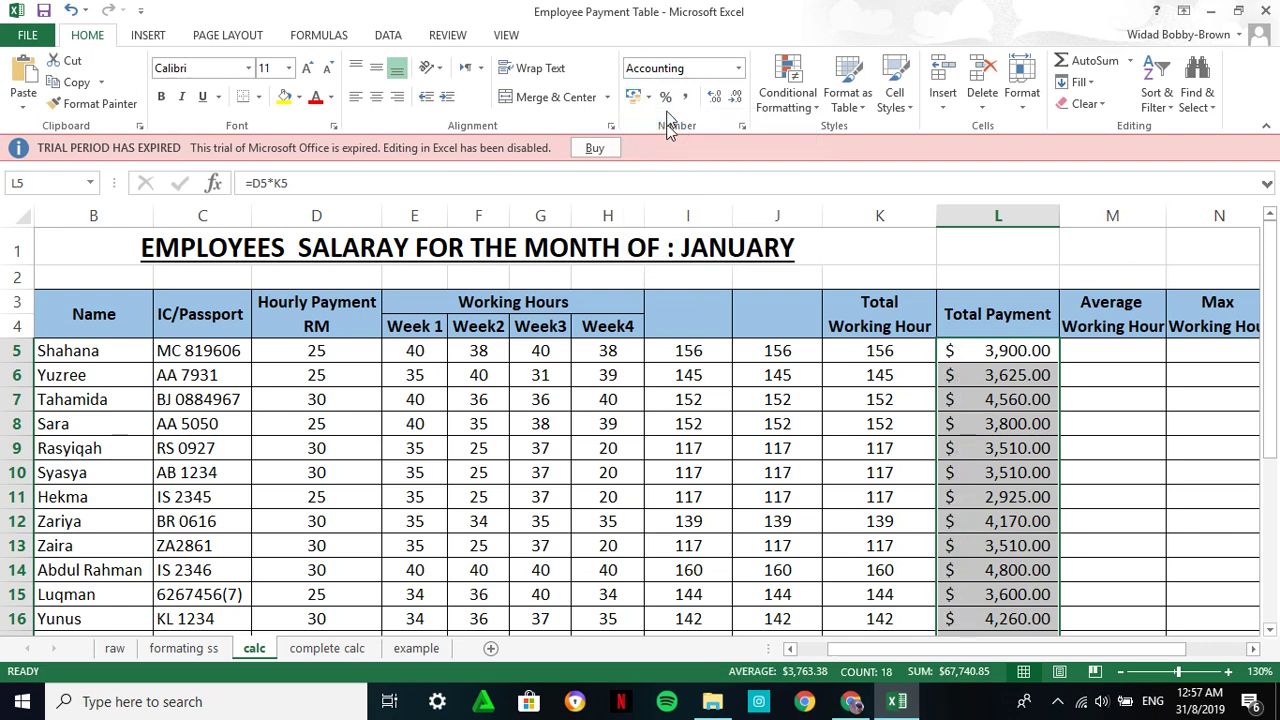
{"action": "left_click", "coordinate": [648, 97]}
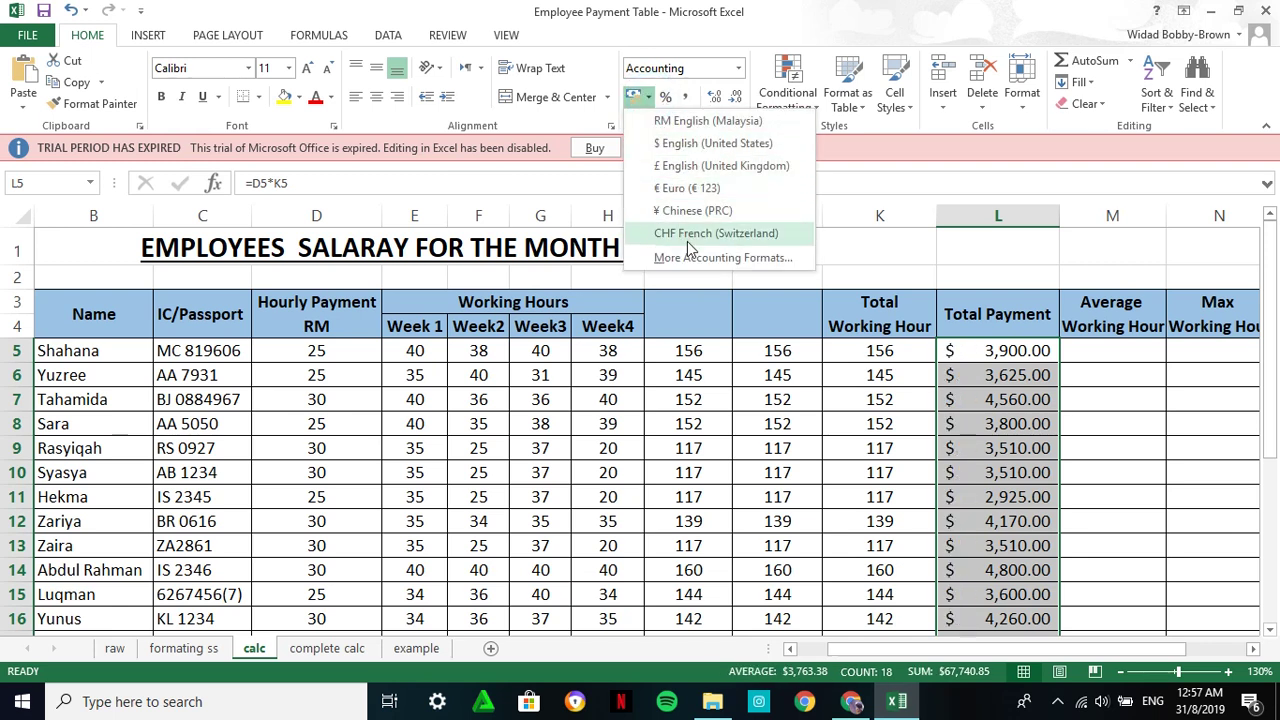
{"action": "left_click", "coordinate": [683, 122]}
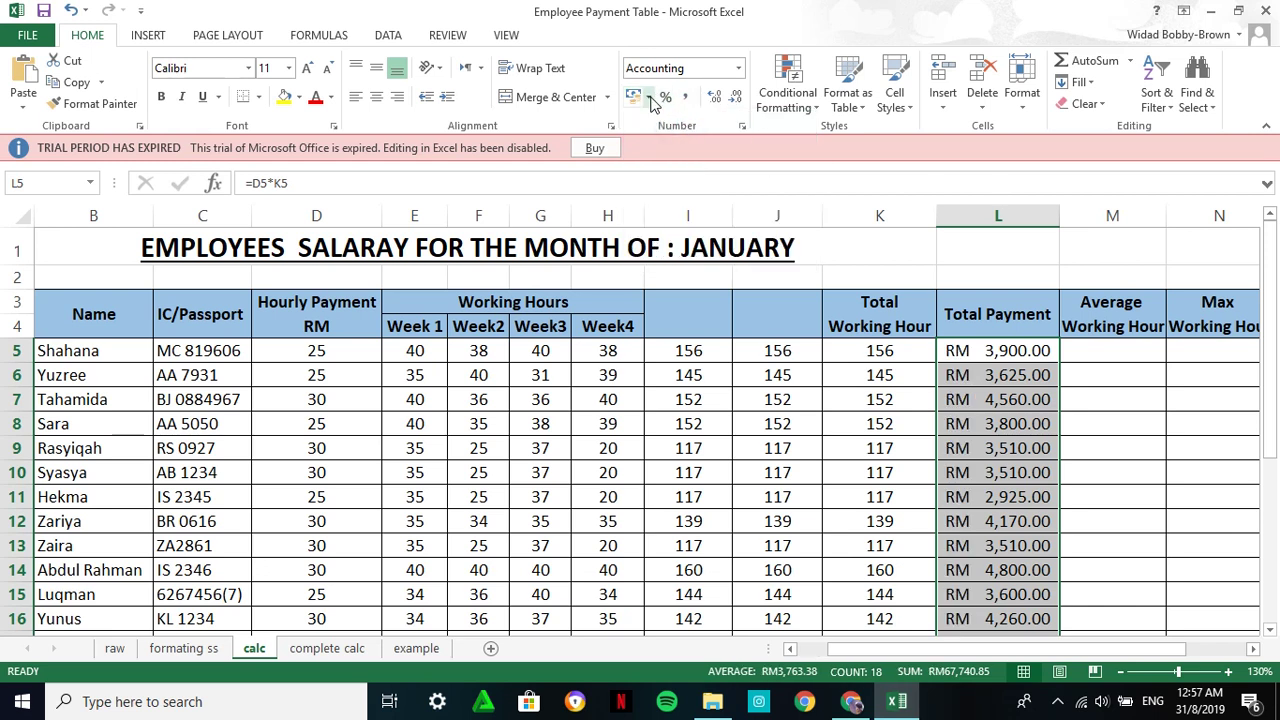
Reset the Total Payment figures to General format and reapply the RM English (Malaysia) accounting format.
{"action": "left_click", "coordinate": [649, 97]}
{"action": "left_click", "coordinate": [739, 69]}
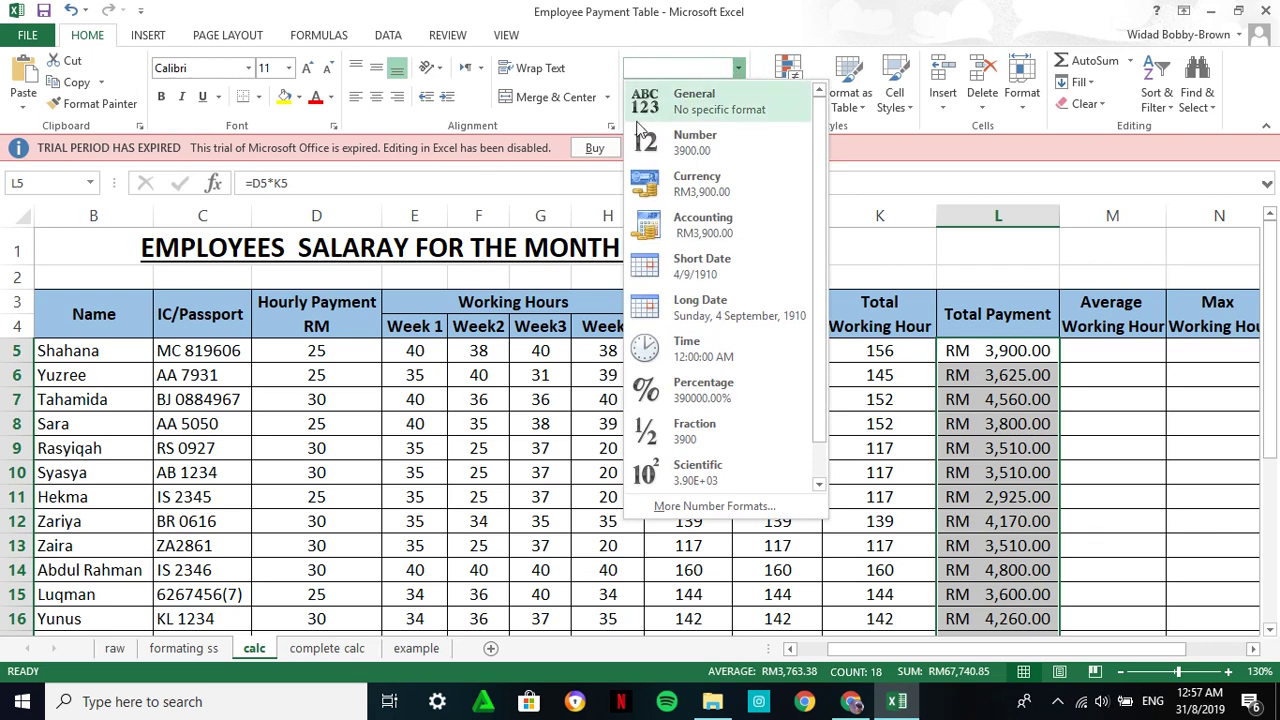
{"action": "left_click", "coordinate": [630, 100]}
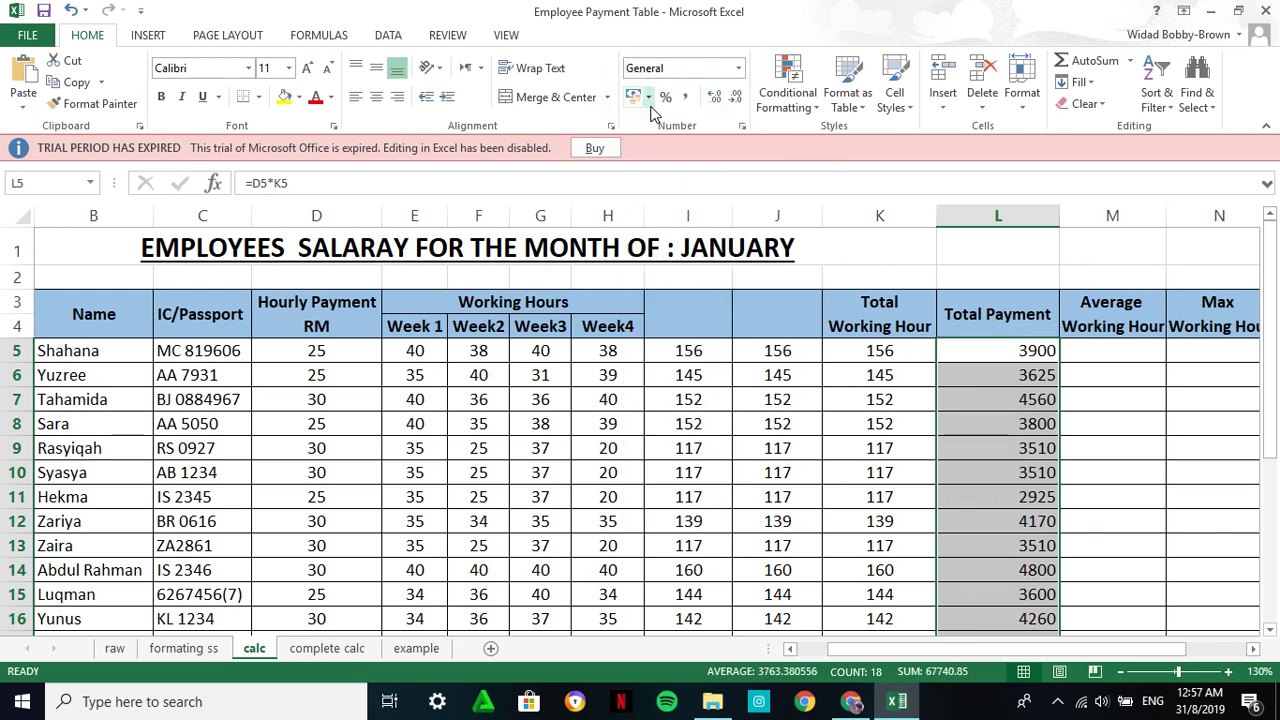
{"action": "left_click", "coordinate": [649, 104]}
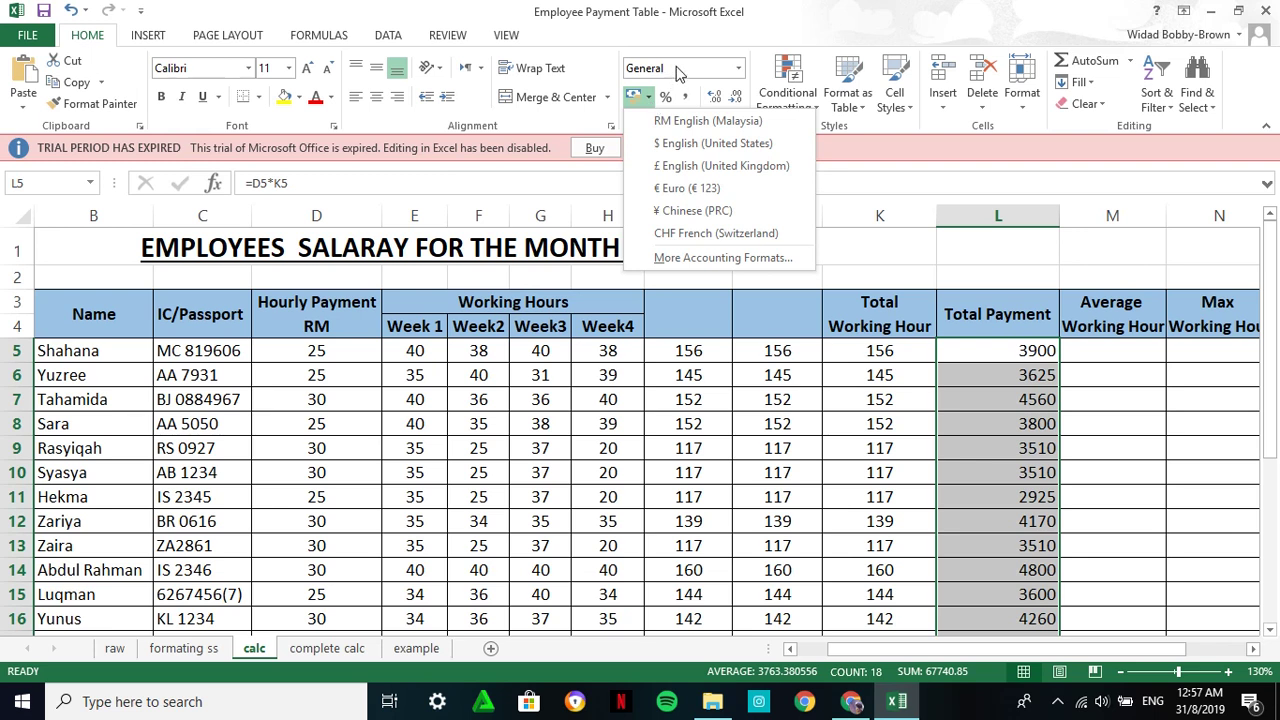
{"action": "left_click", "coordinate": [677, 67]}
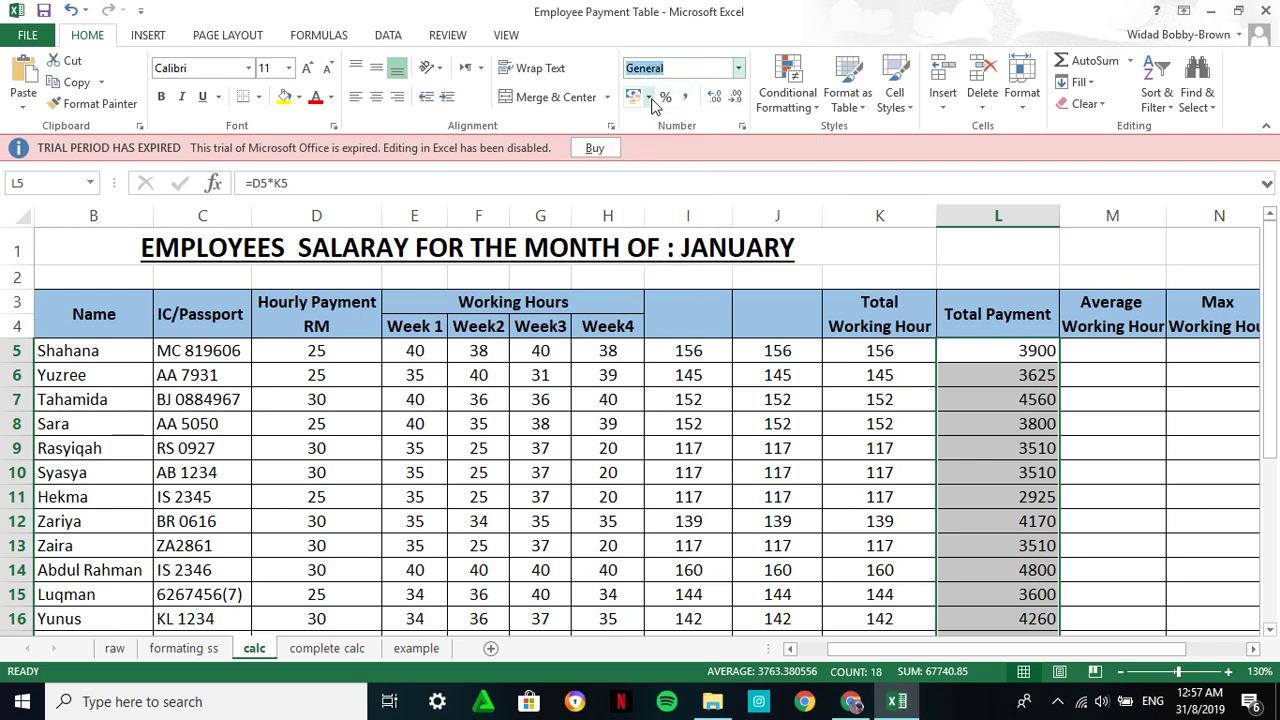
{"action": "left_click", "coordinate": [651, 104]}
{"action": "left_click", "coordinate": [662, 160]}
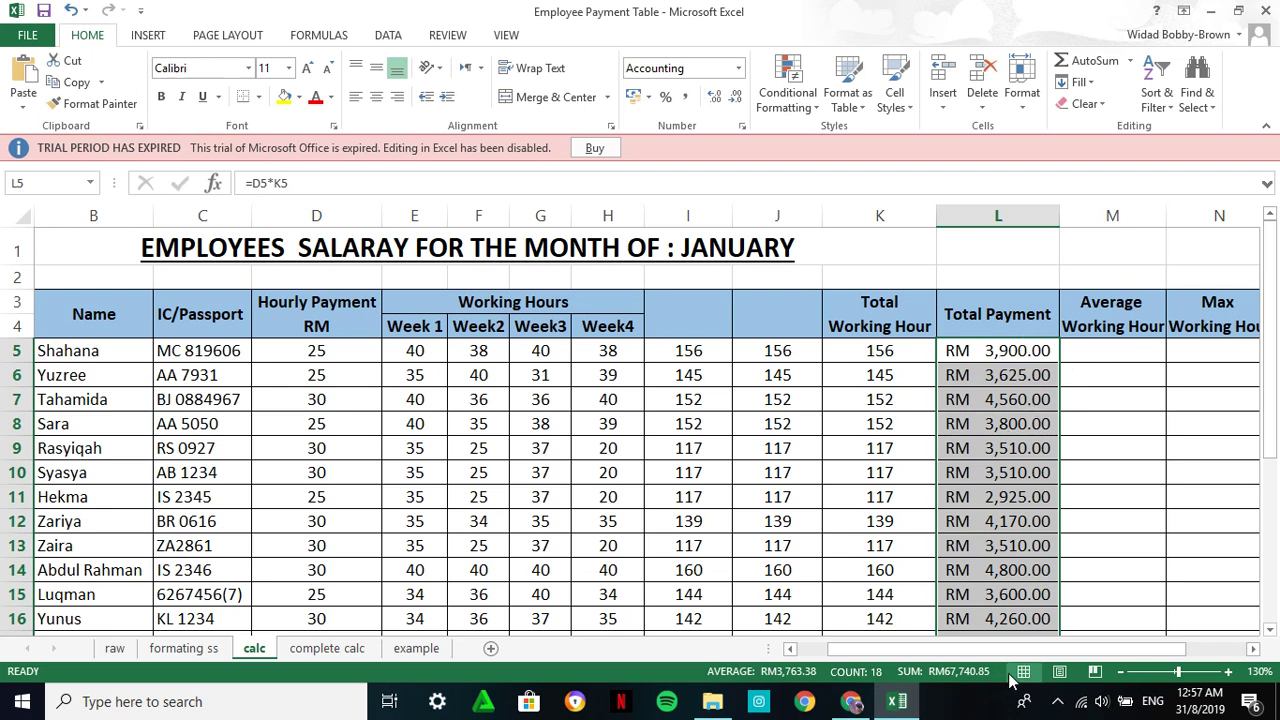
Enter =AVERAGE(E5:H5) in M5 to calculate the first employee's average working hours over the four weeks.
{"action": "left_click_drag", "start_coordinate": [1020, 652], "coordinate": [1115, 650]}
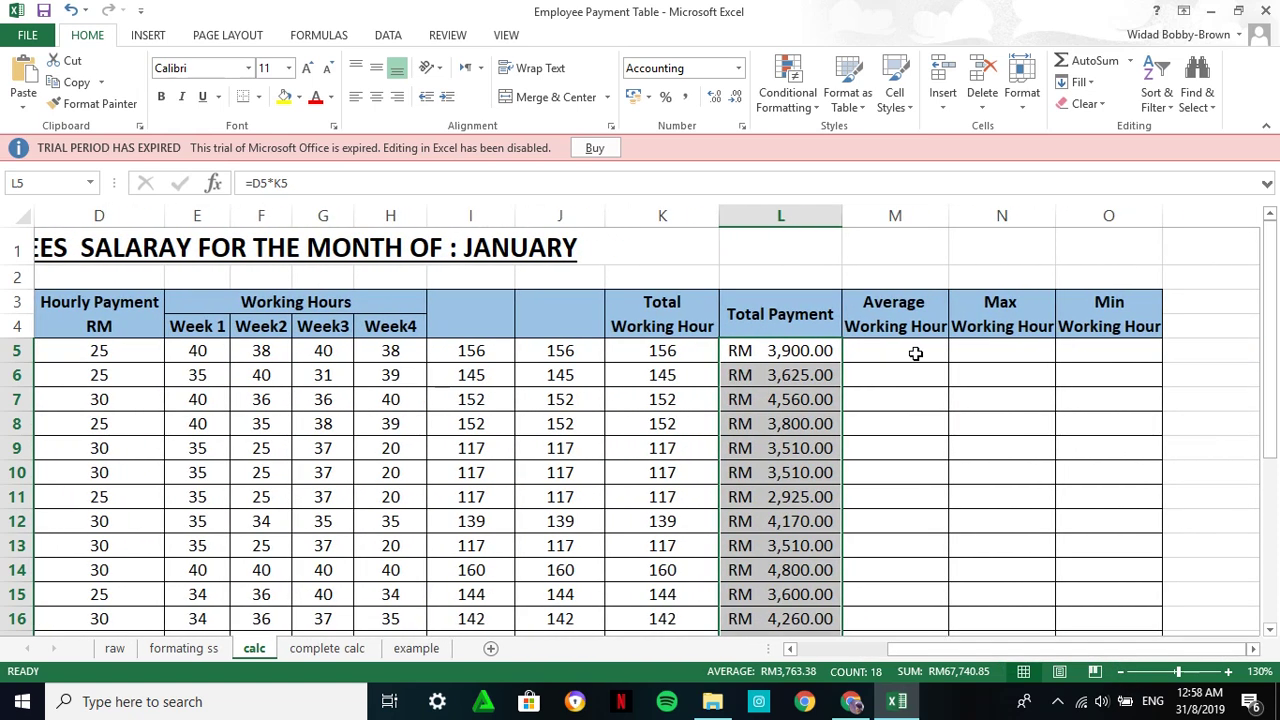
{"action": "left_click", "coordinate": [915, 353]}
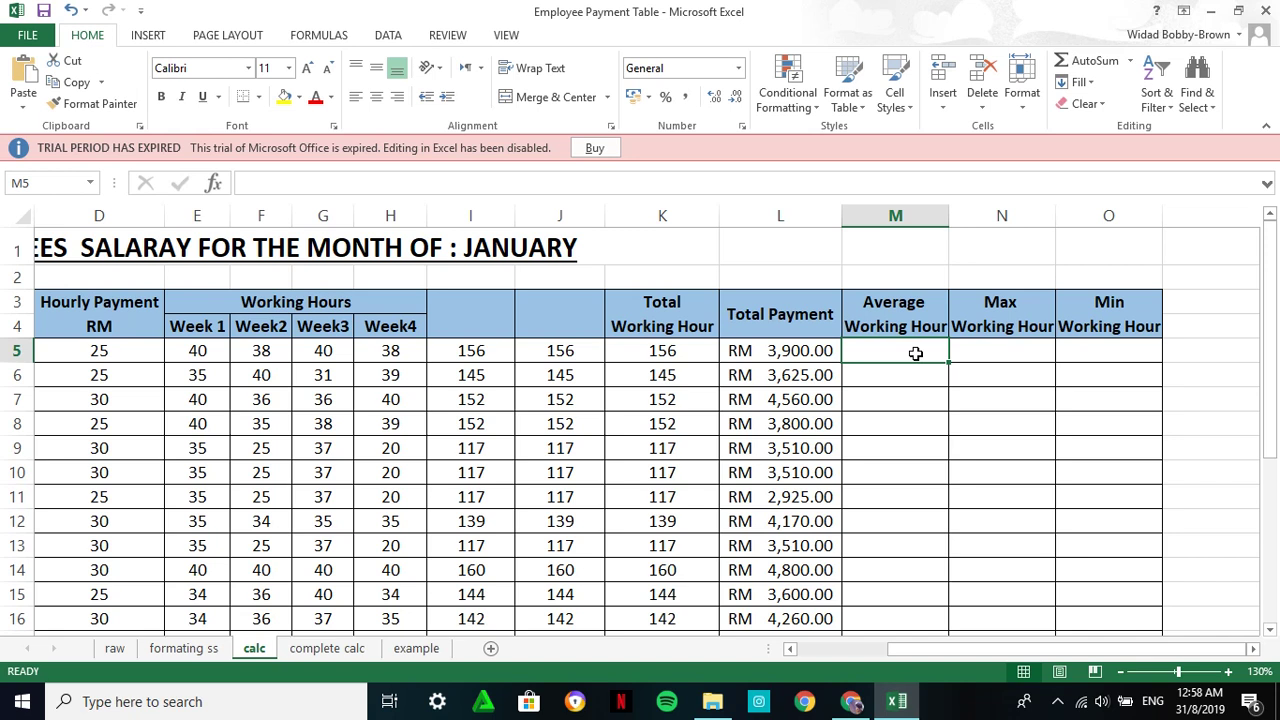
{"action": "left_click", "coordinate": [200, 351]}
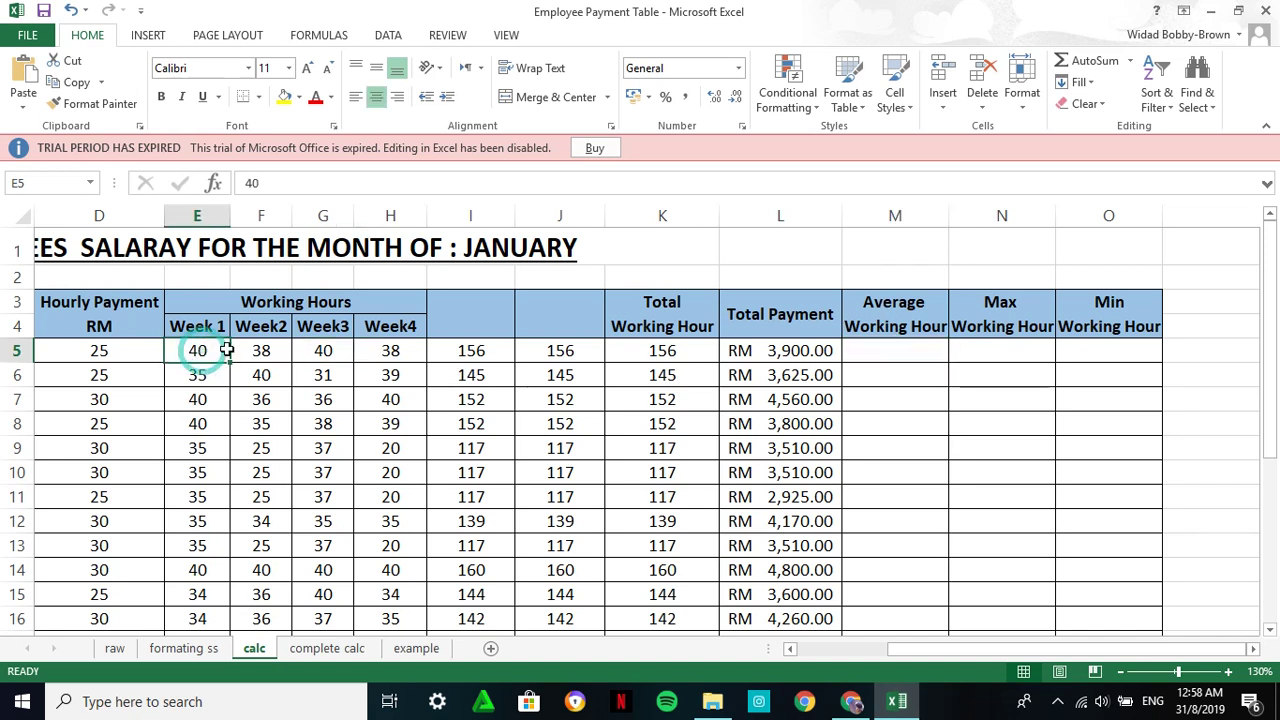
{"action": "left_click", "coordinate": [378, 345]}
{"action": "left_click", "coordinate": [892, 358]}
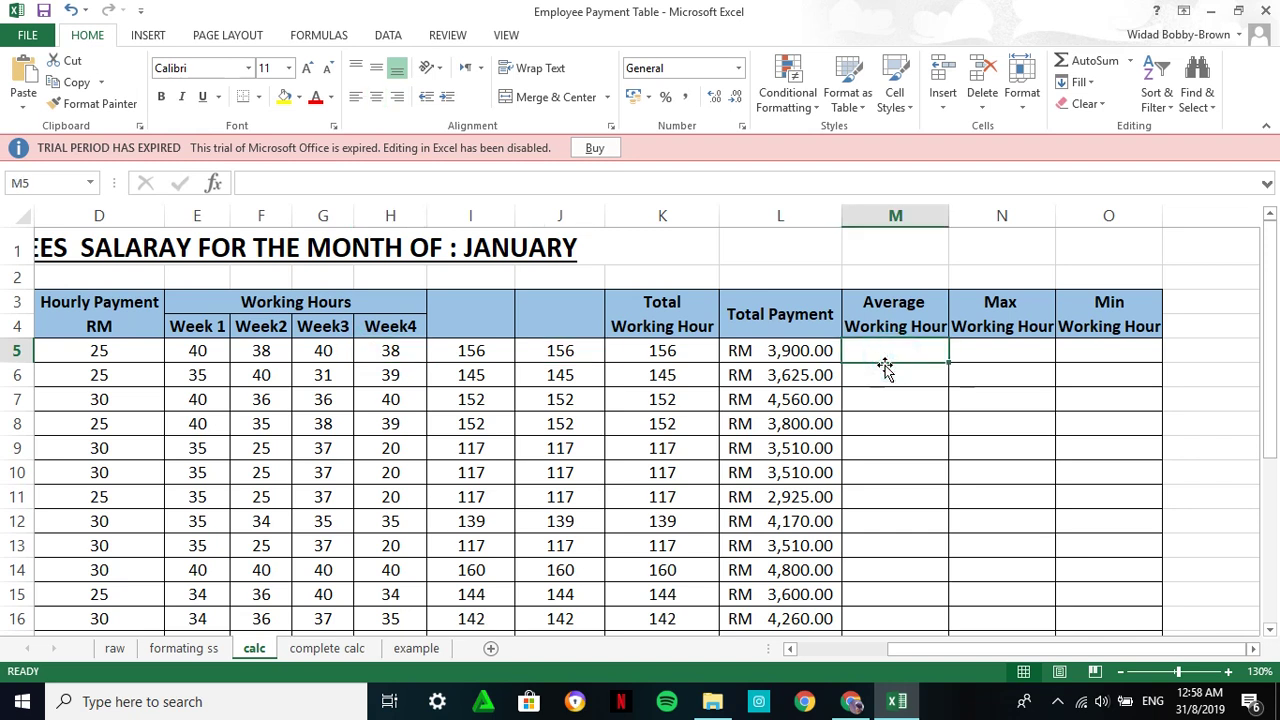
{"action": "type", "text": "="}
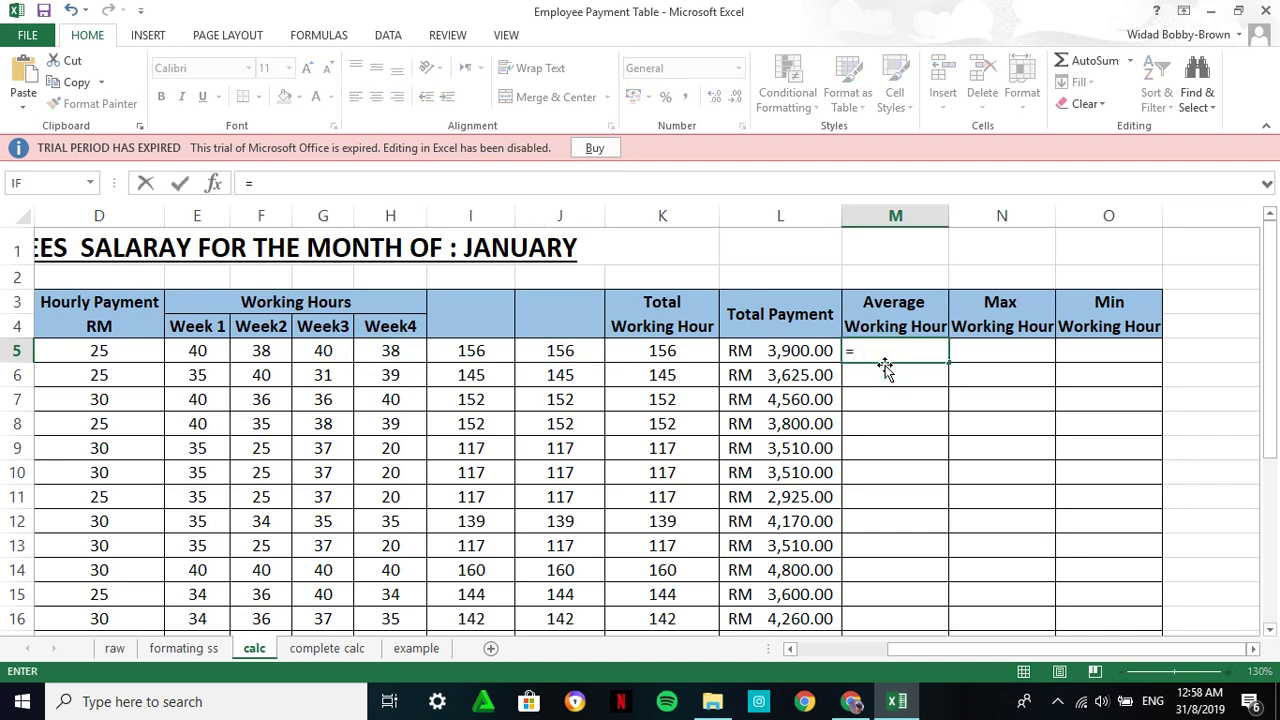
{"action": "type", "text": "avera"}
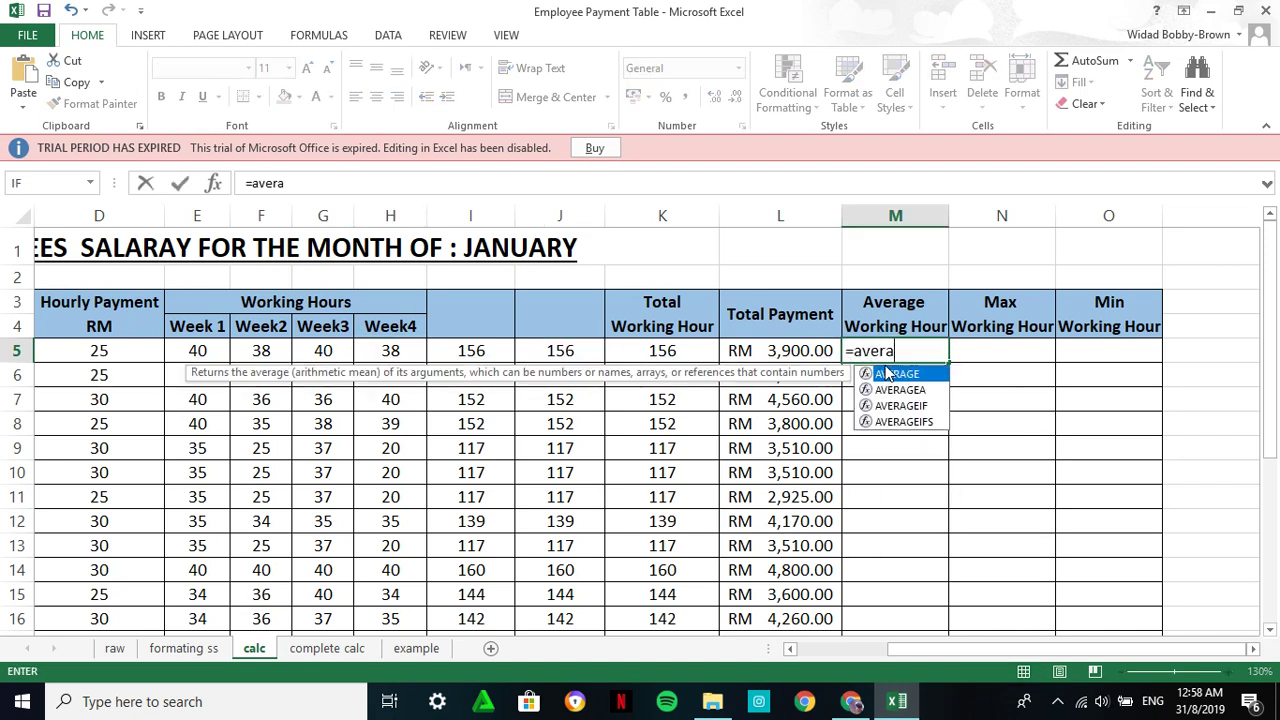
{"action": "type", "text": "ge("}
{"action": "left_click_drag", "start_coordinate": [197, 351], "coordinate": [364, 351]}
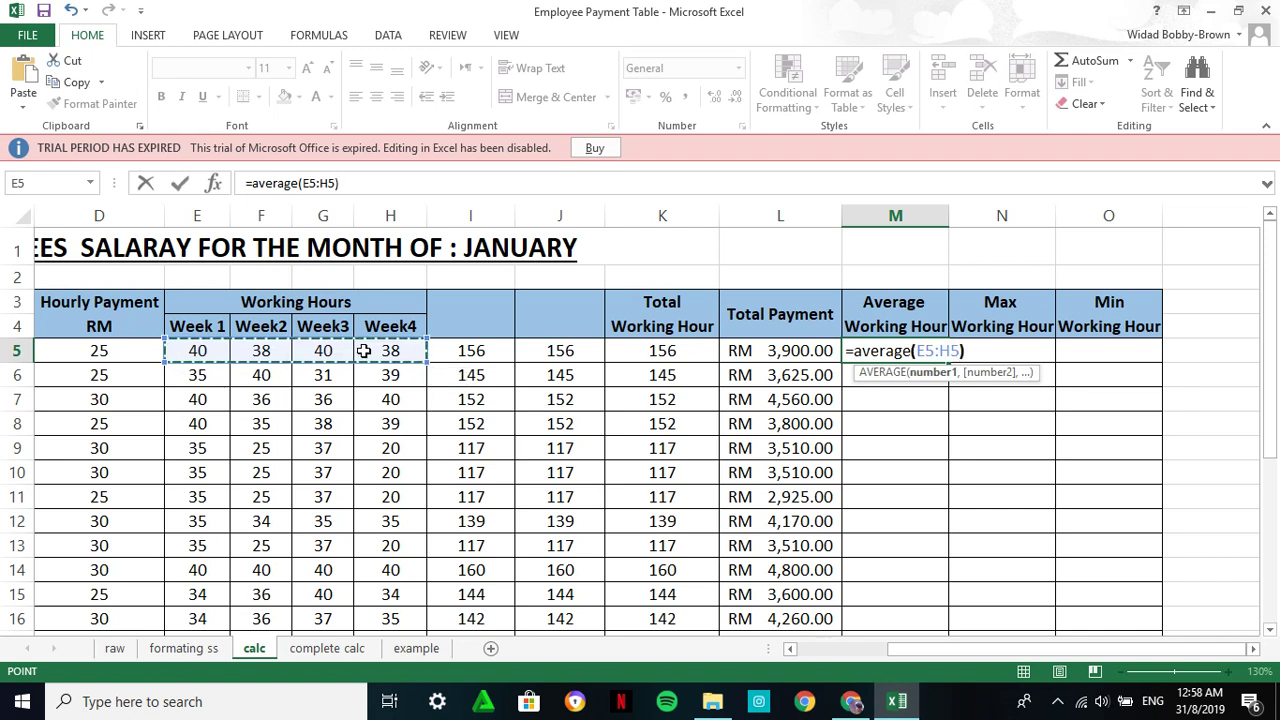
{"action": "type", "text": ")"}
{"action": "key", "text": "Return"}
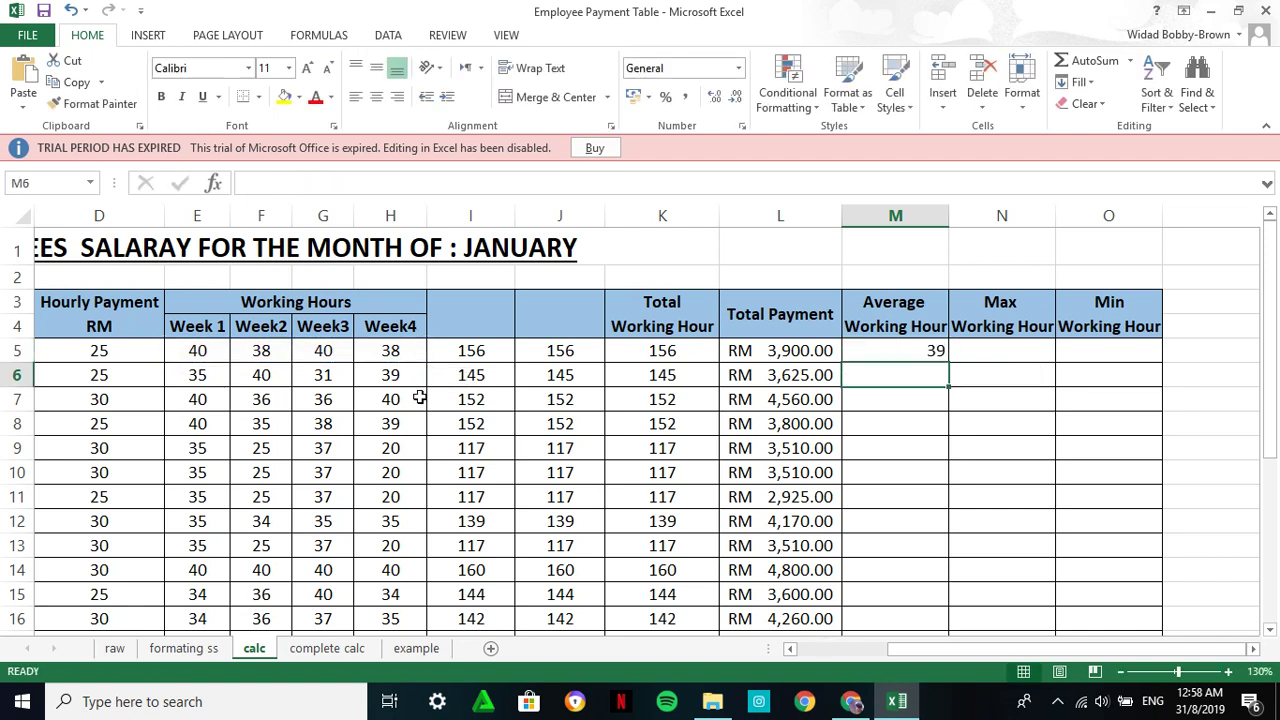
Copy the average formula from M5 down the Average Working Hour column to row 22.
{"action": "left_click", "coordinate": [882, 352]}
{"action": "left_click_drag", "start_coordinate": [947, 362], "coordinate": [900, 597]}
{"action": "scroll", "coordinate": [900, 592], "scroll_direction": "up", "scroll_amount": 3}
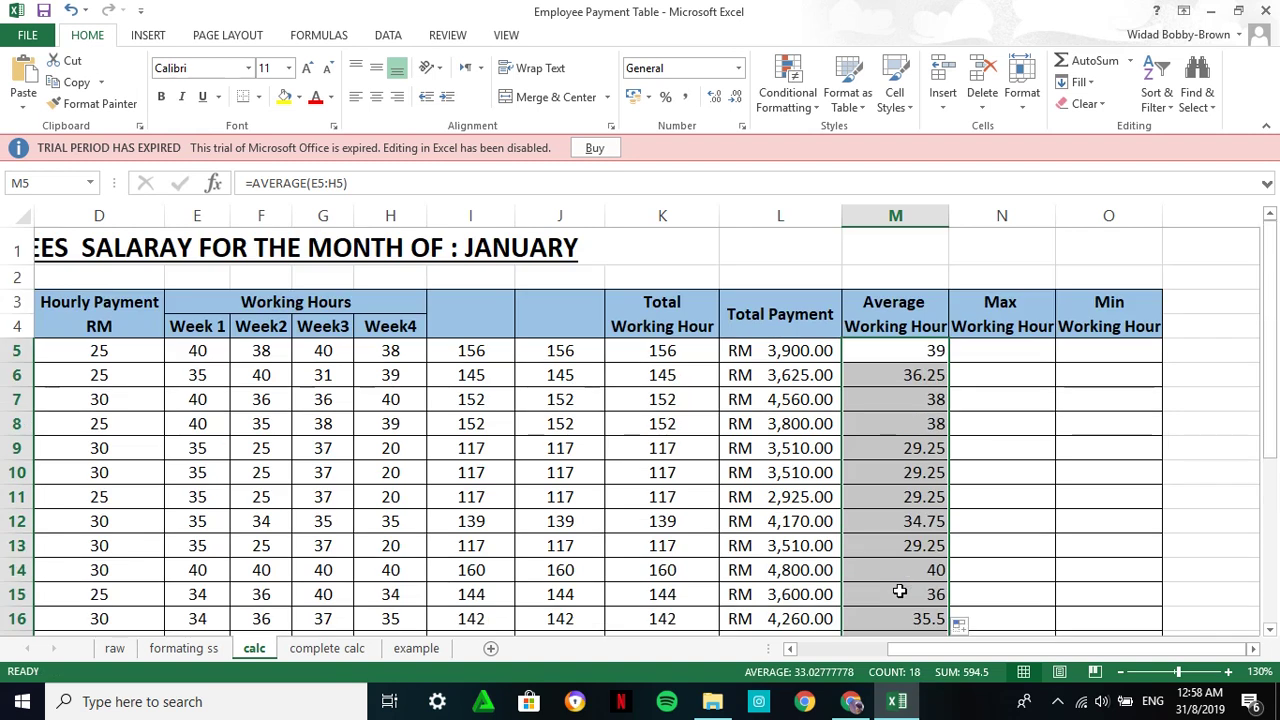
Format the Average Working Hour figures as Number with 2 decimal places.
{"action": "right_click", "coordinate": [917, 352]}
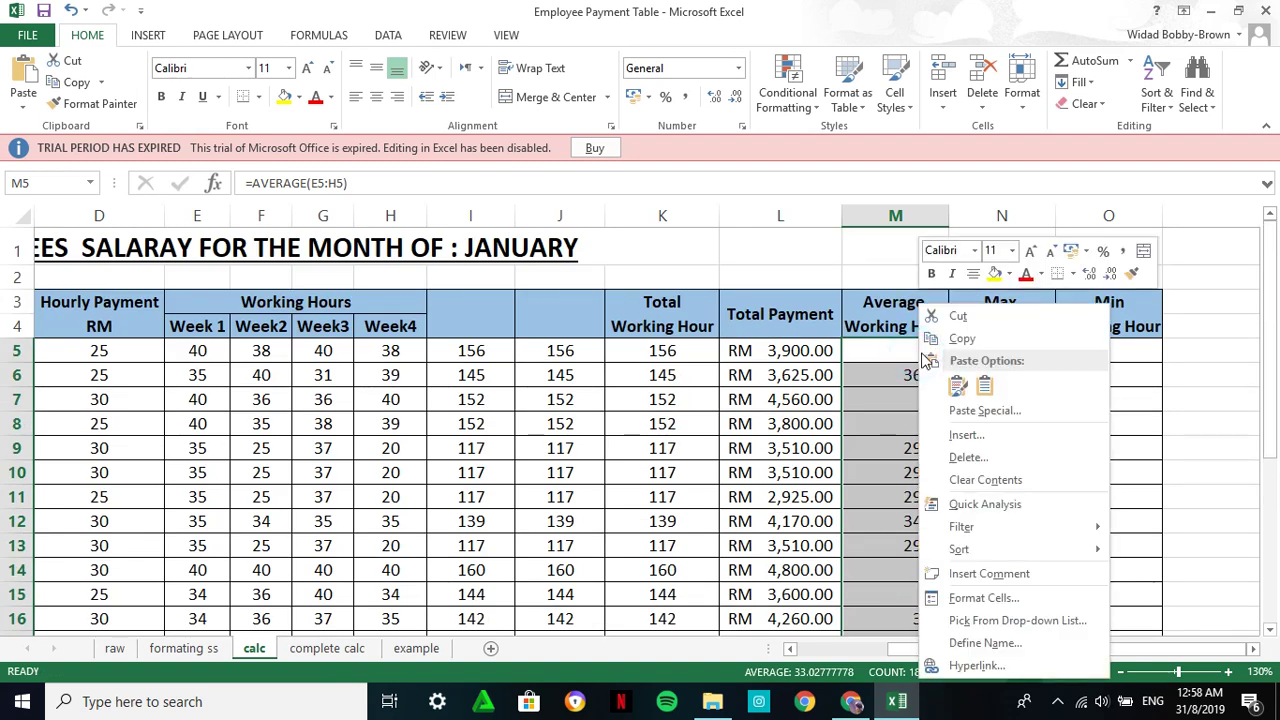
{"action": "left_click", "coordinate": [1004, 595]}
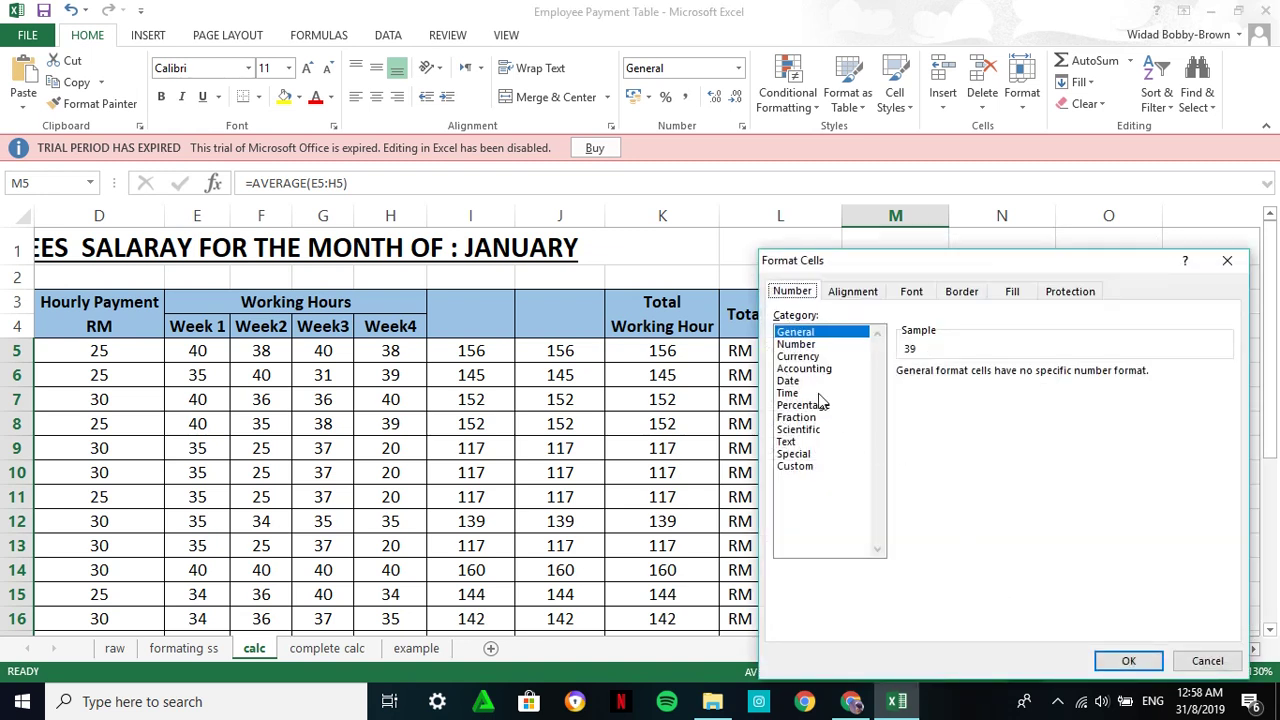
{"action": "left_click", "coordinate": [797, 344]}
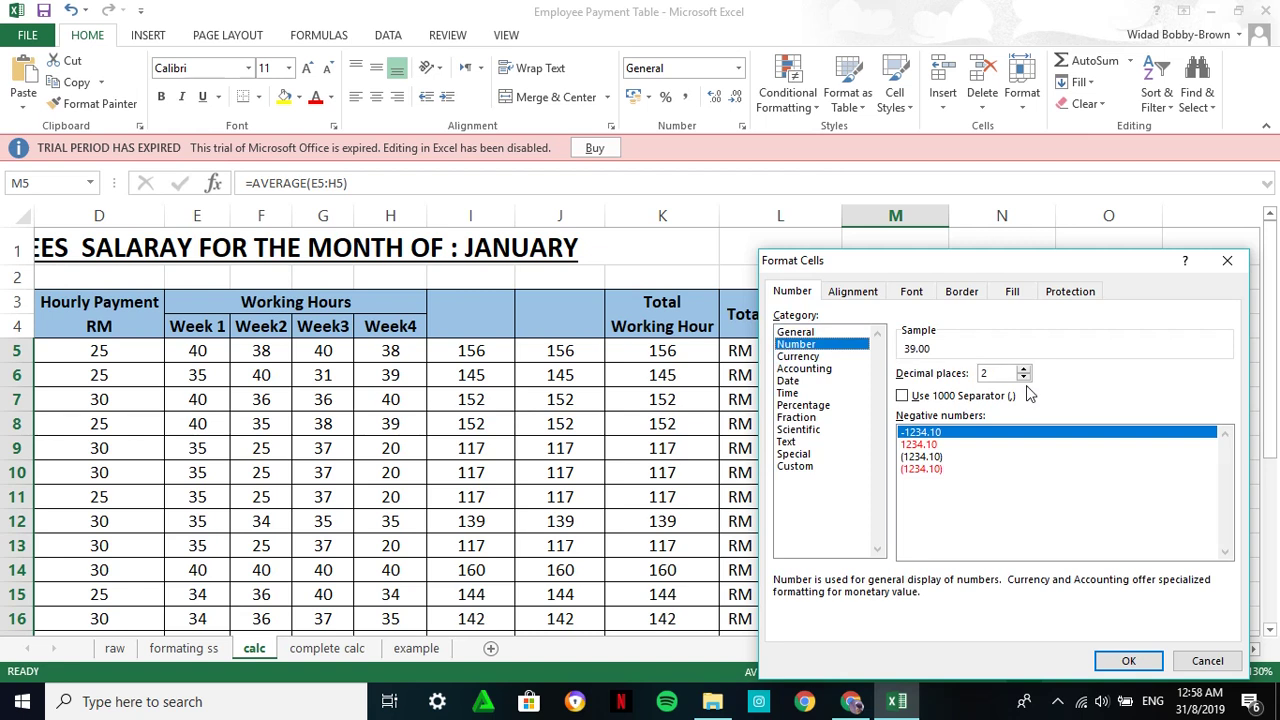
{"action": "left_click", "coordinate": [1129, 662]}
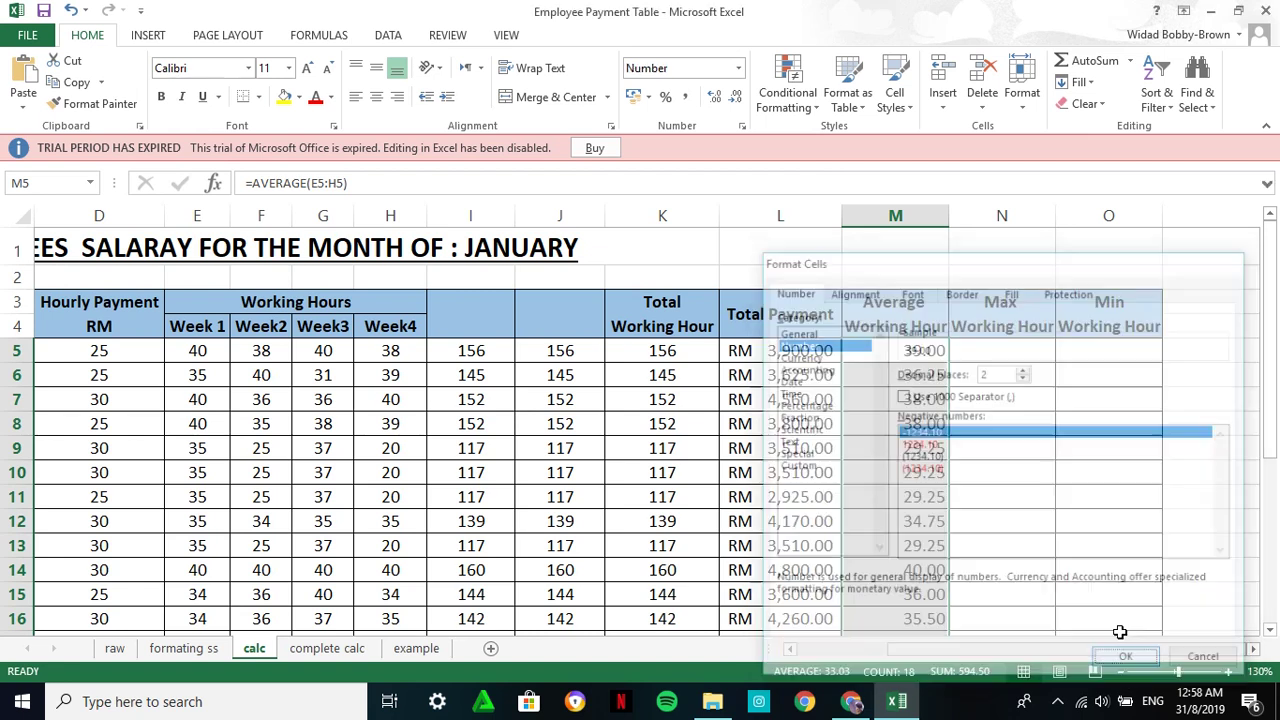
{"action": "right_click", "coordinate": [888, 355]}
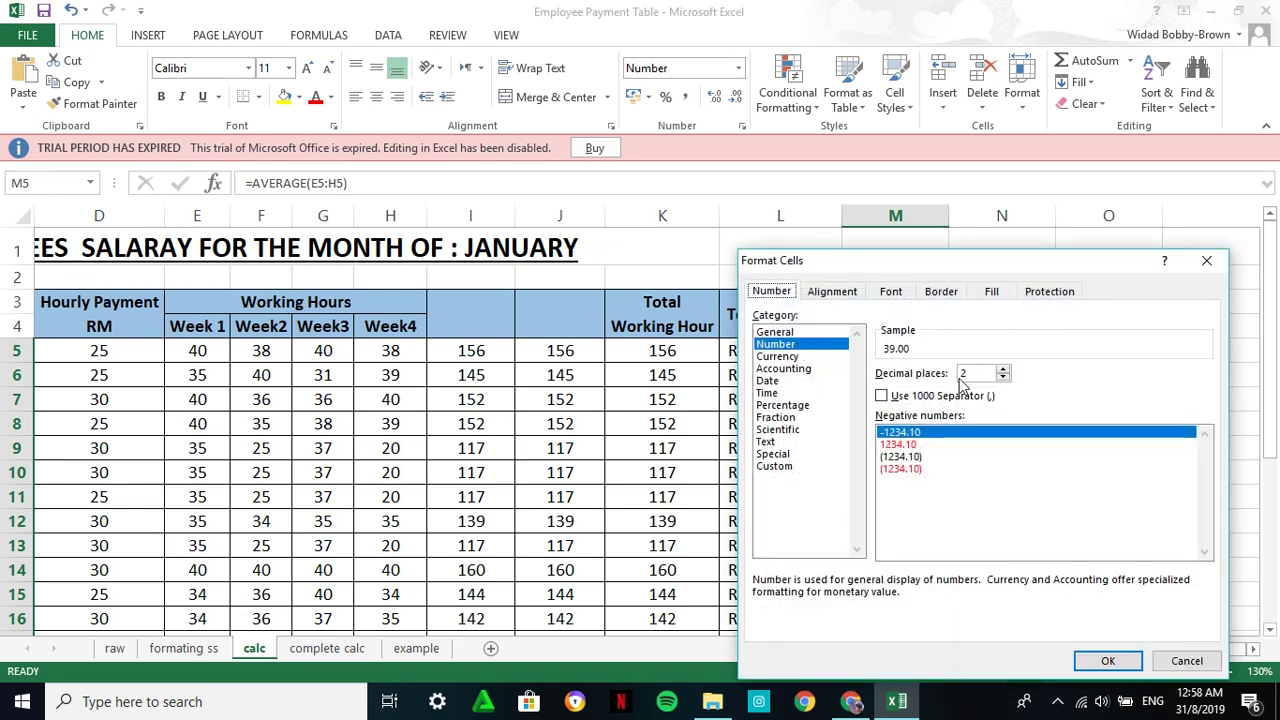
{"action": "left_click", "coordinate": [1108, 660]}
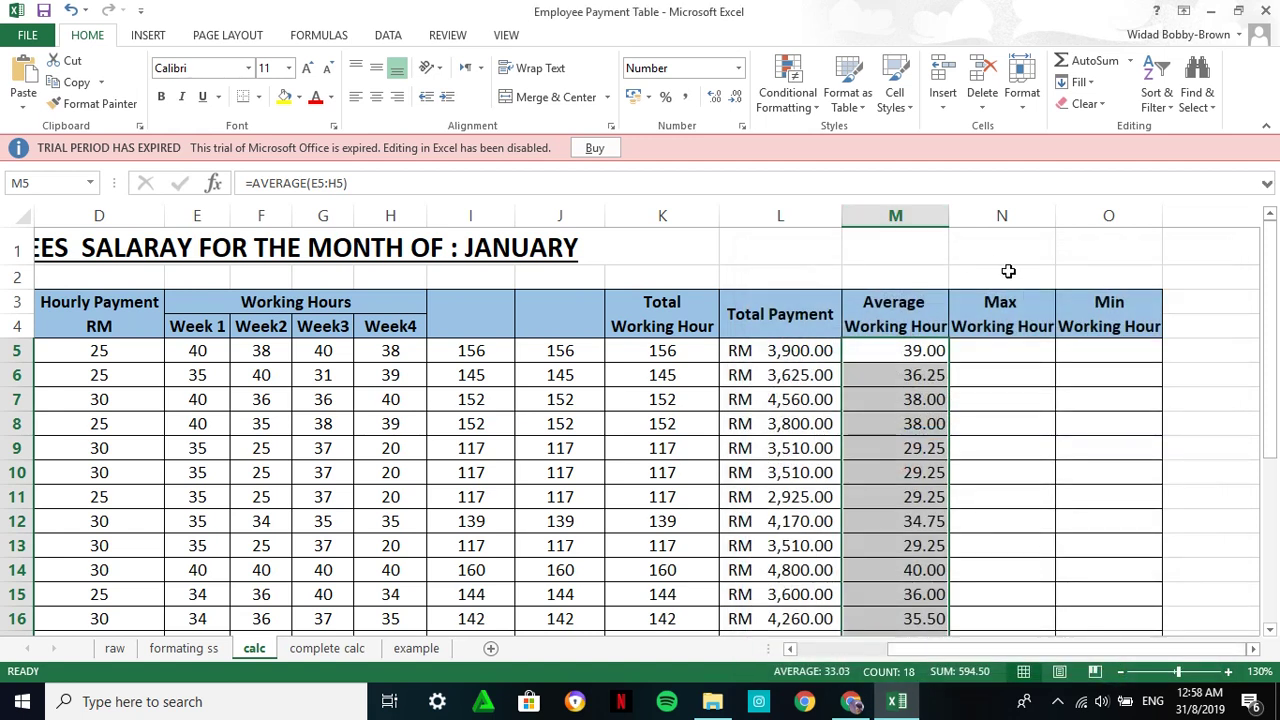
Centre the contents of columns M to O horizontally.
{"action": "left_click", "coordinate": [1046, 255]}
{"action": "left_click_drag", "start_coordinate": [919, 213], "coordinate": [1112, 228]}
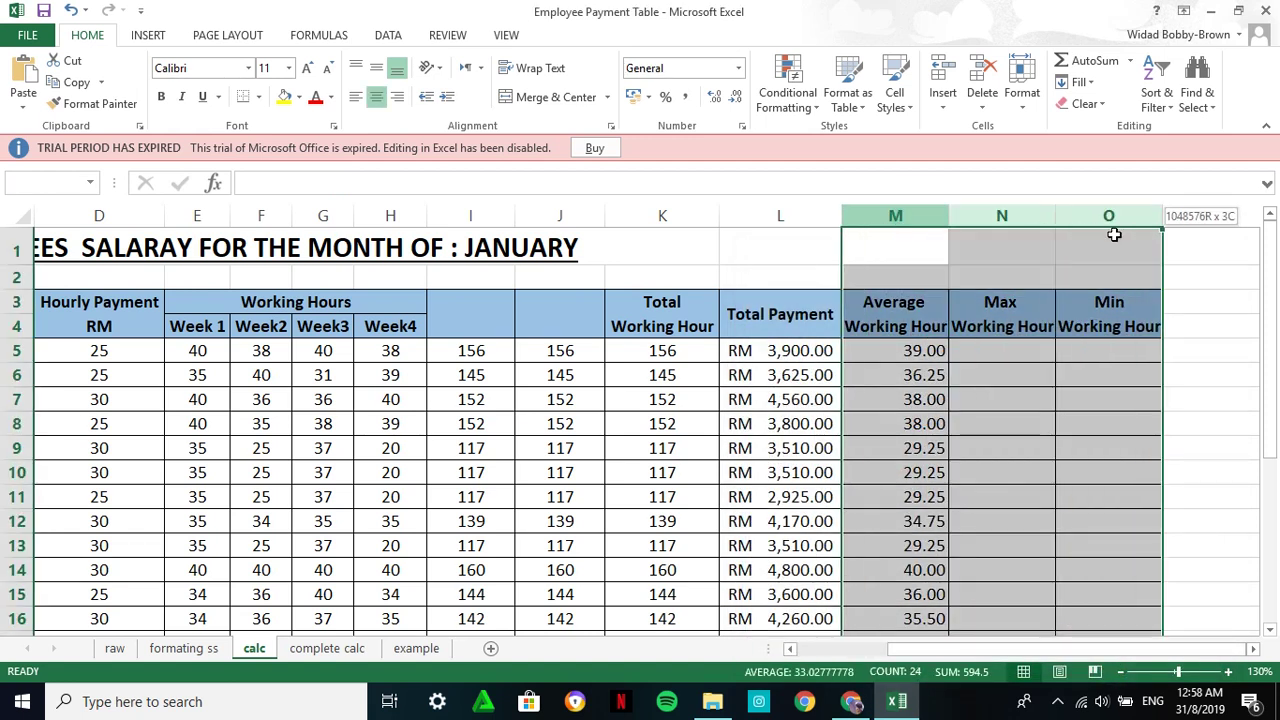
{"action": "left_click", "coordinate": [378, 97]}
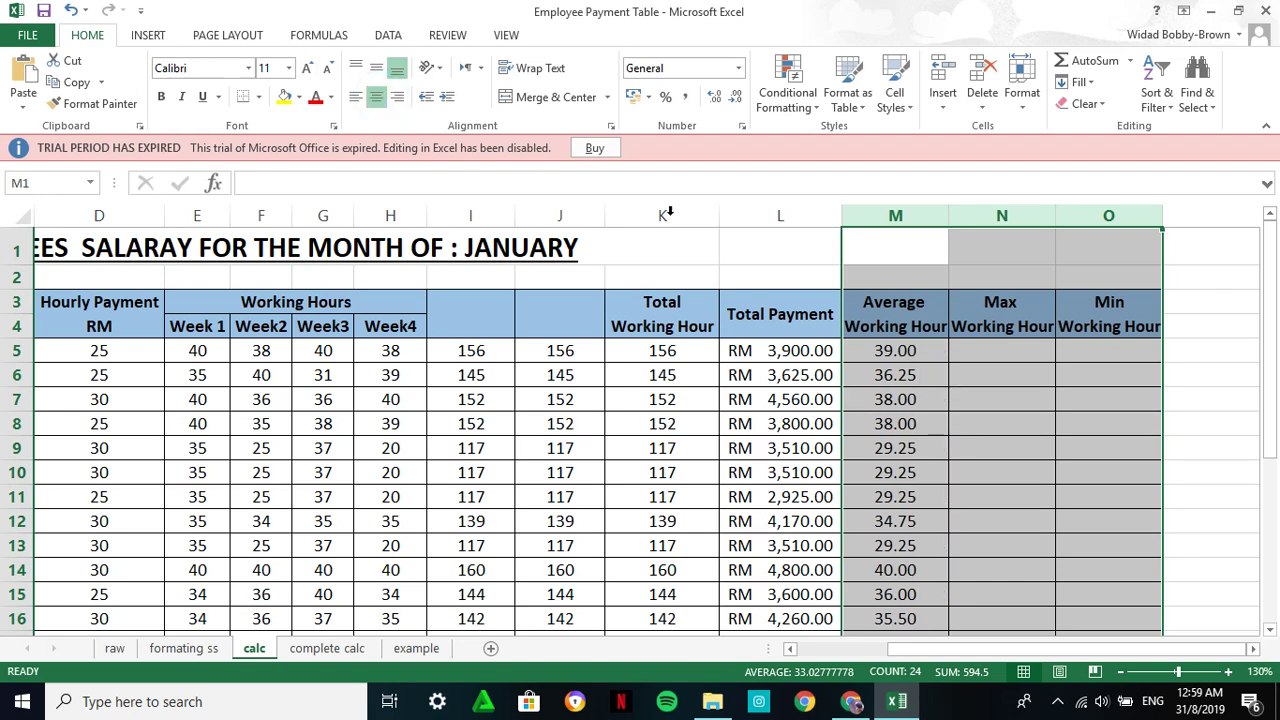
{"action": "left_click", "coordinate": [941, 448]}
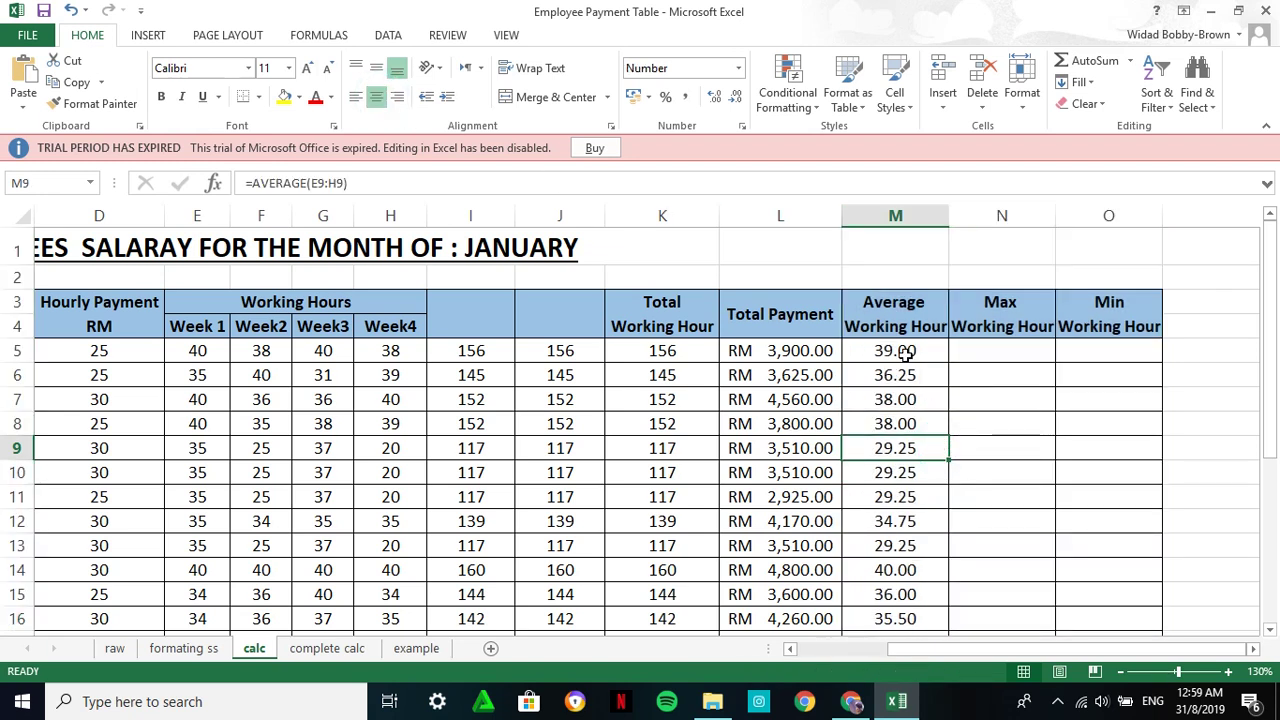
Enter =MAX(E5:H5) in N5 to find the first employee's maximum weekly working hours.
{"action": "left_click", "coordinate": [990, 350]}
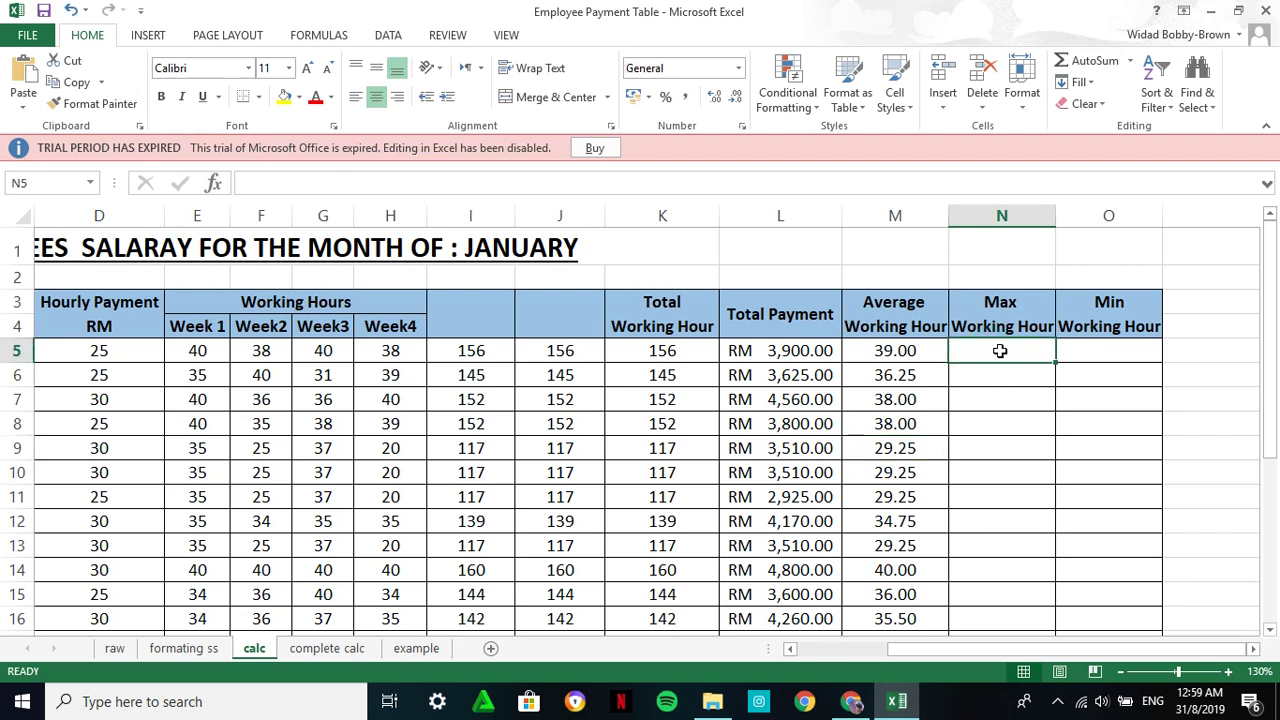
{"action": "type", "text": "="}
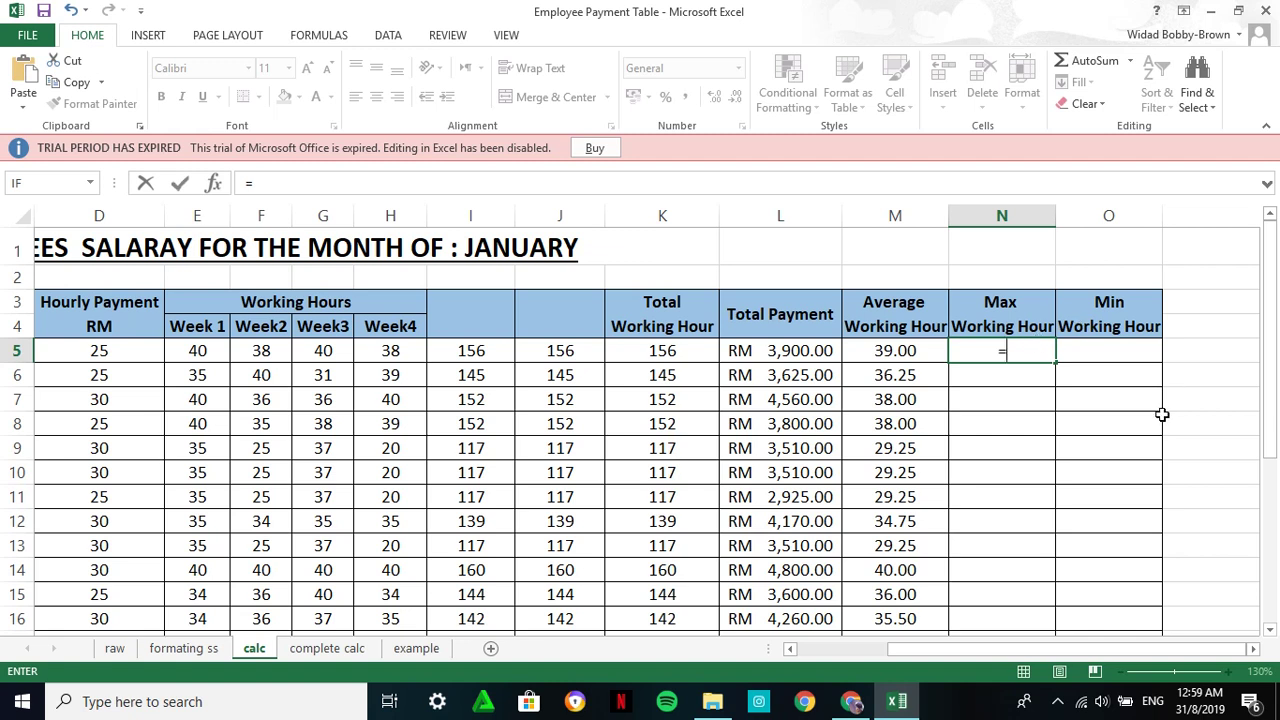
{"action": "type", "text": "max"}
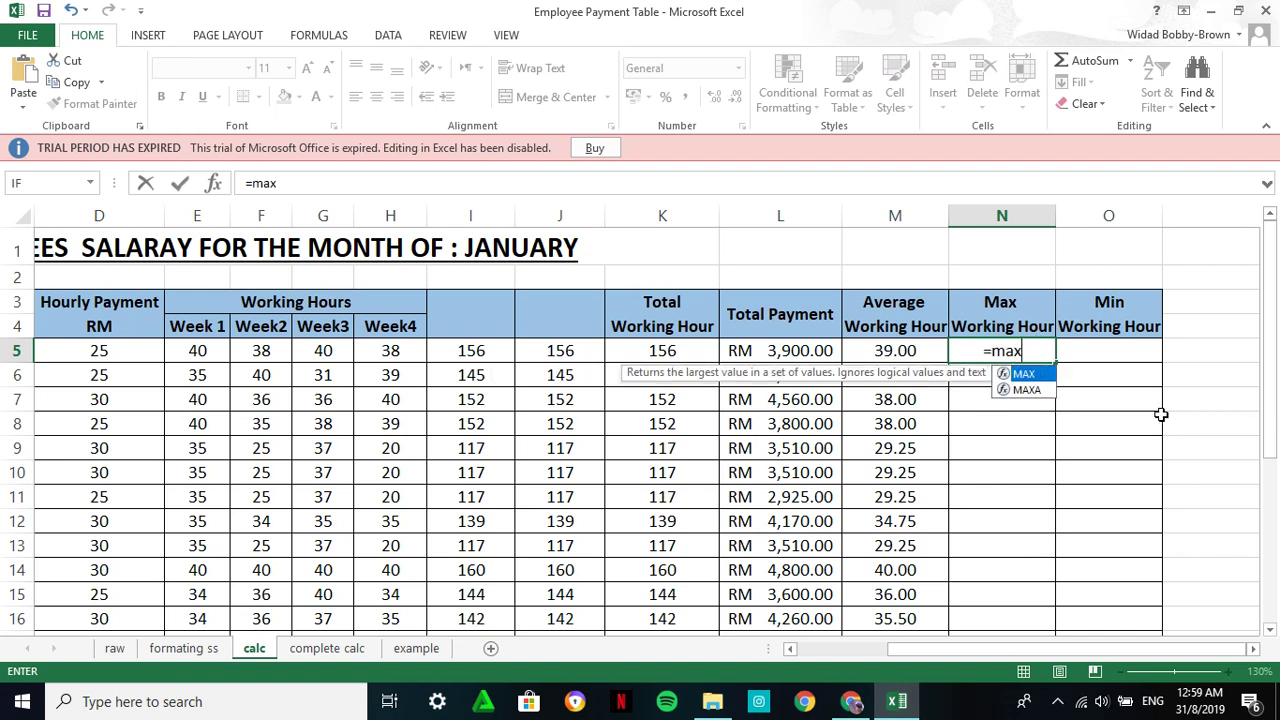
{"action": "type", "text": "("}
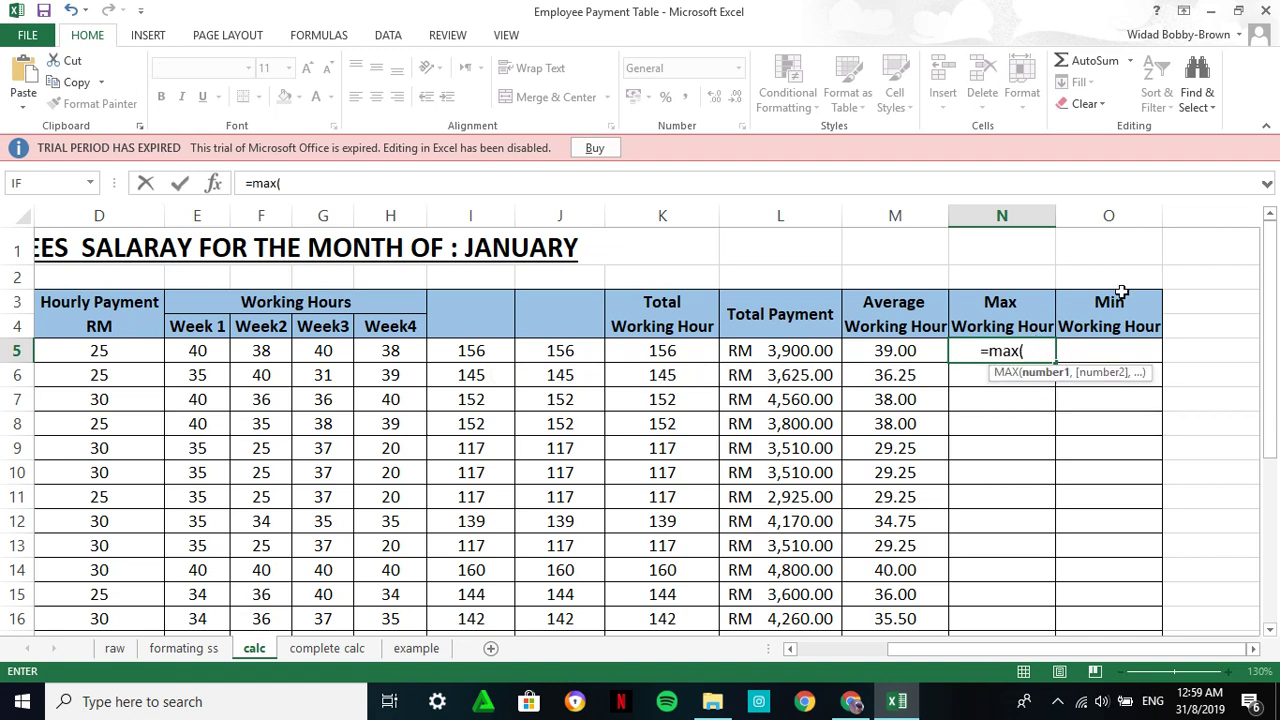
{"action": "left_click_drag", "start_coordinate": [190, 350], "coordinate": [367, 346]}
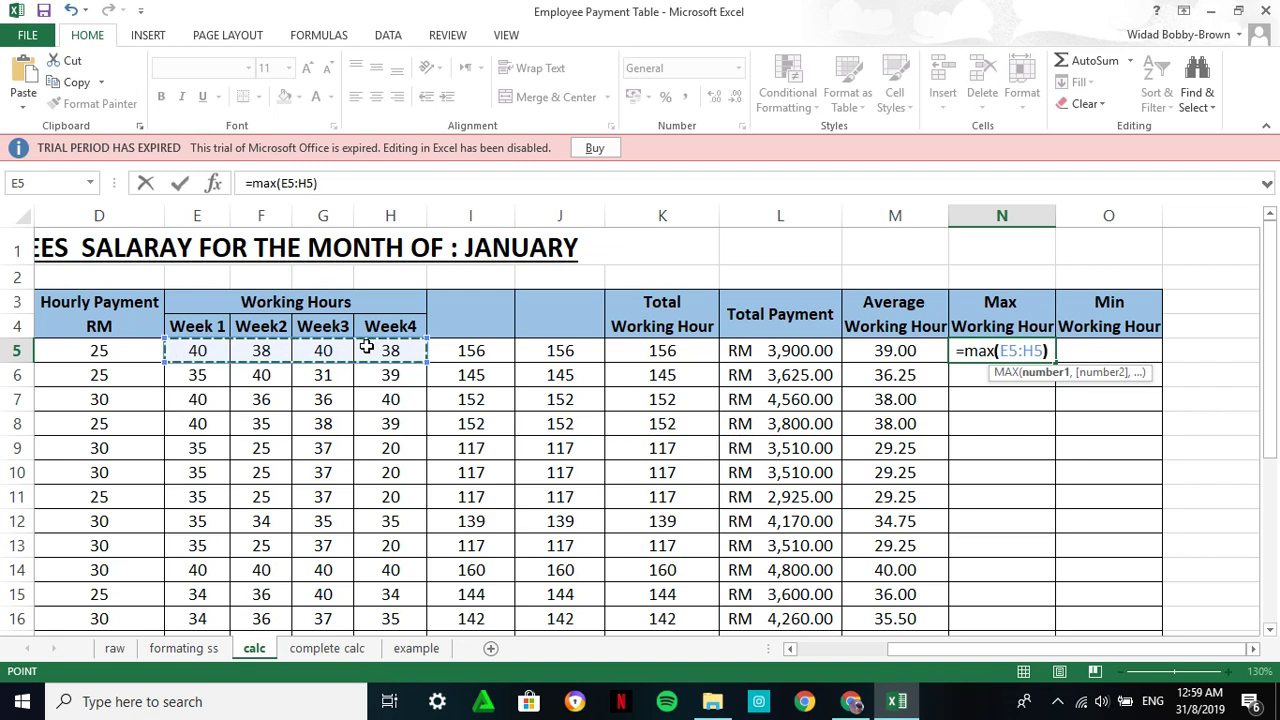
{"action": "type", "text": ")"}
{"action": "key", "text": "Return"}
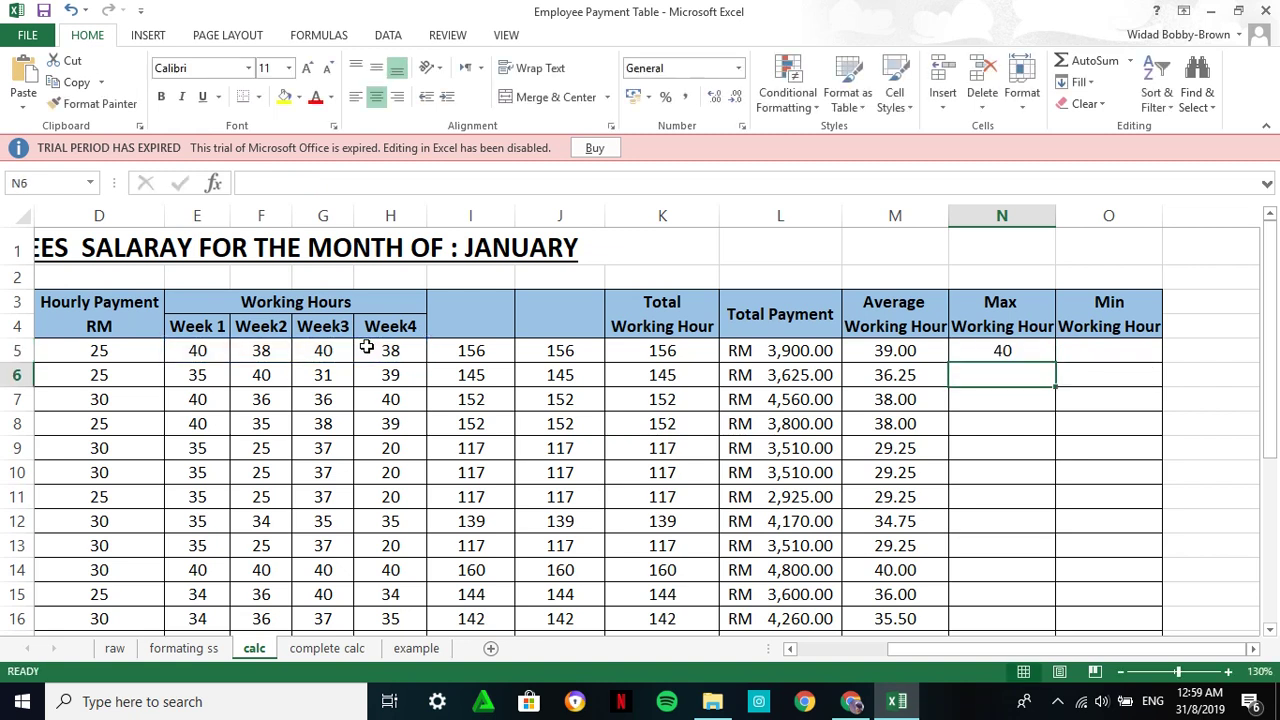
Copy the maximum formula from N5 down the Max Working Hour column to row 22.
{"action": "left_click", "coordinate": [980, 350]}
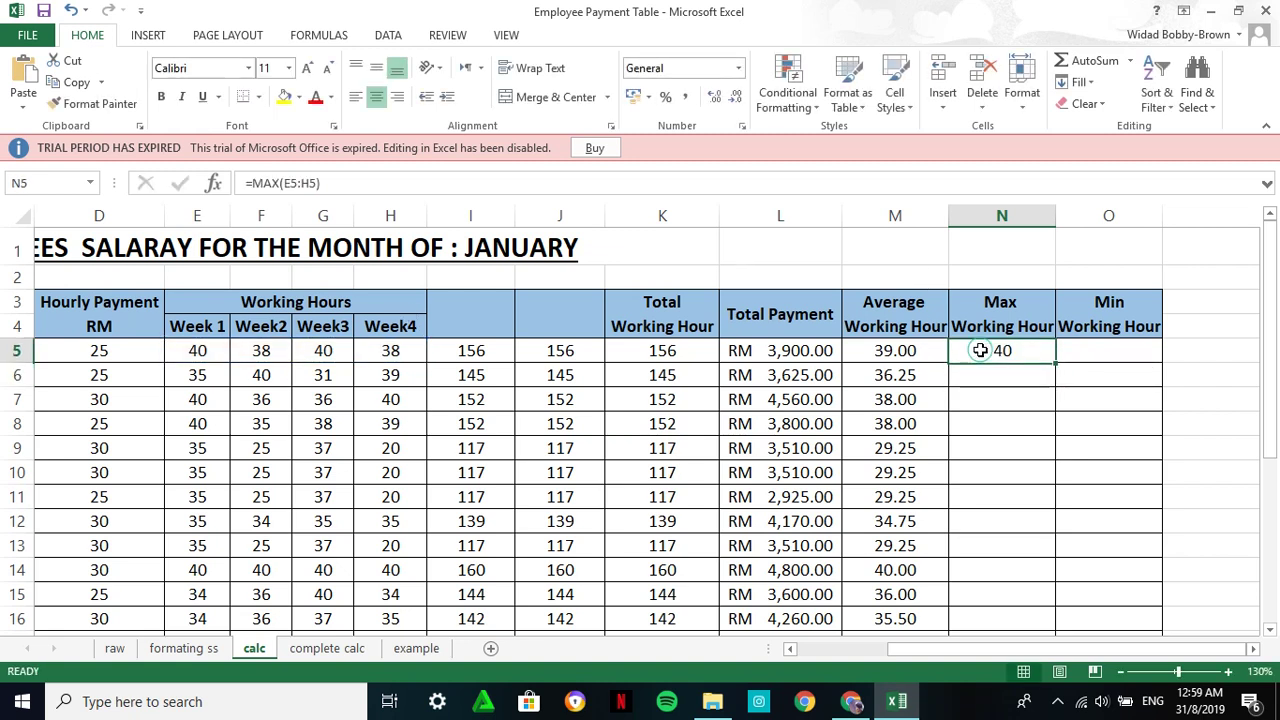
{"action": "left_click_drag", "start_coordinate": [1055, 362], "coordinate": [1049, 590]}
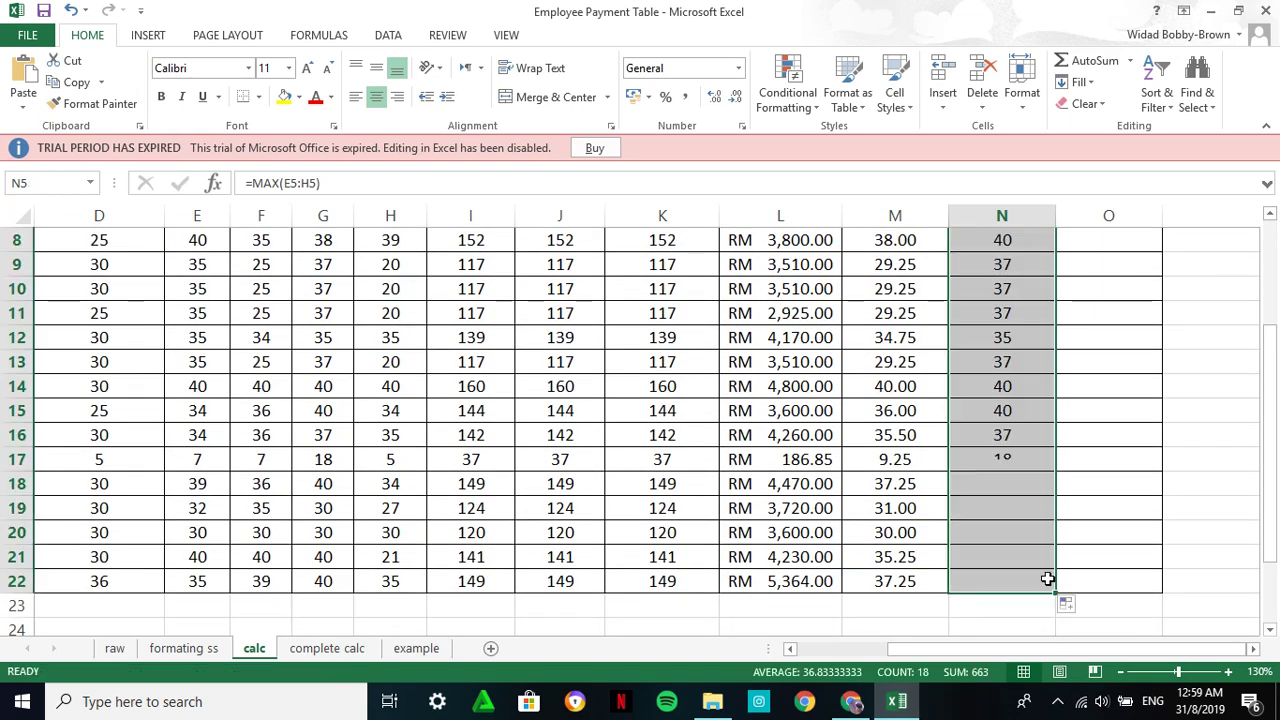
{"action": "scroll", "coordinate": [1053, 527], "scroll_direction": "up", "scroll_amount": 3}
Enter =MIN(E5:H5) in O5 to find the first employee's minimum weekly working hours.
{"action": "left_click", "coordinate": [1106, 350]}
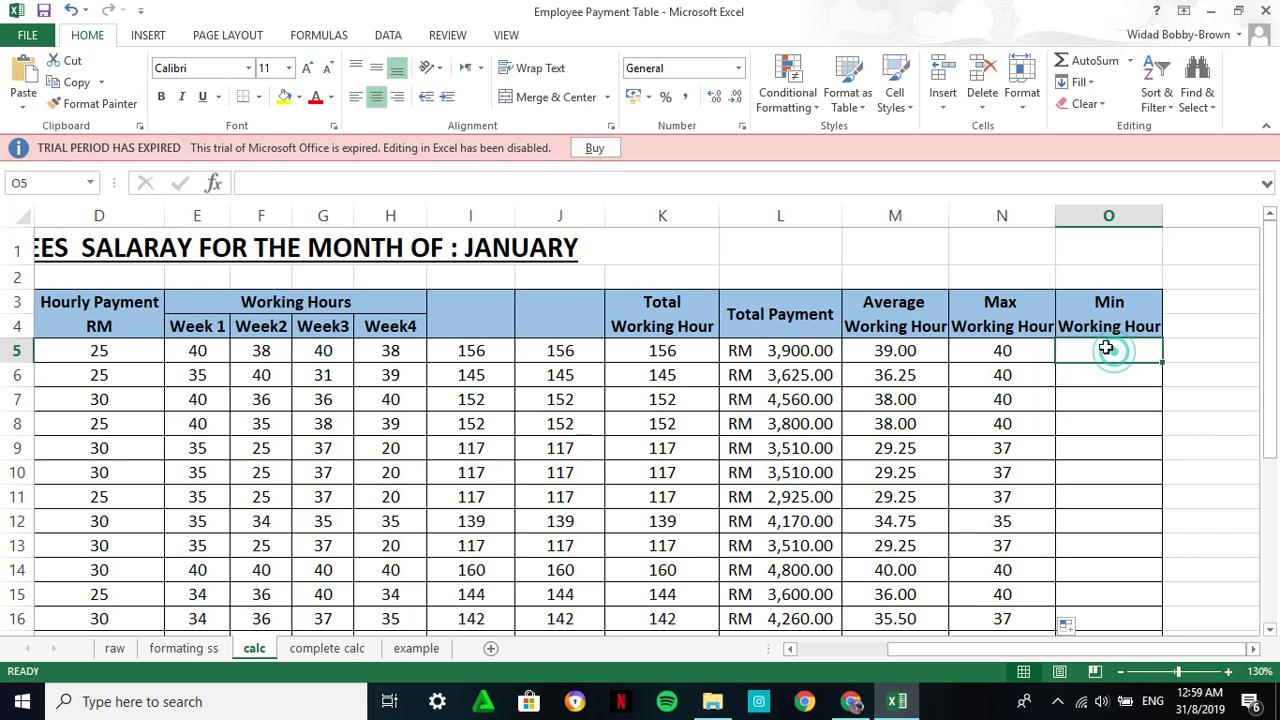
{"action": "type", "text": "="}
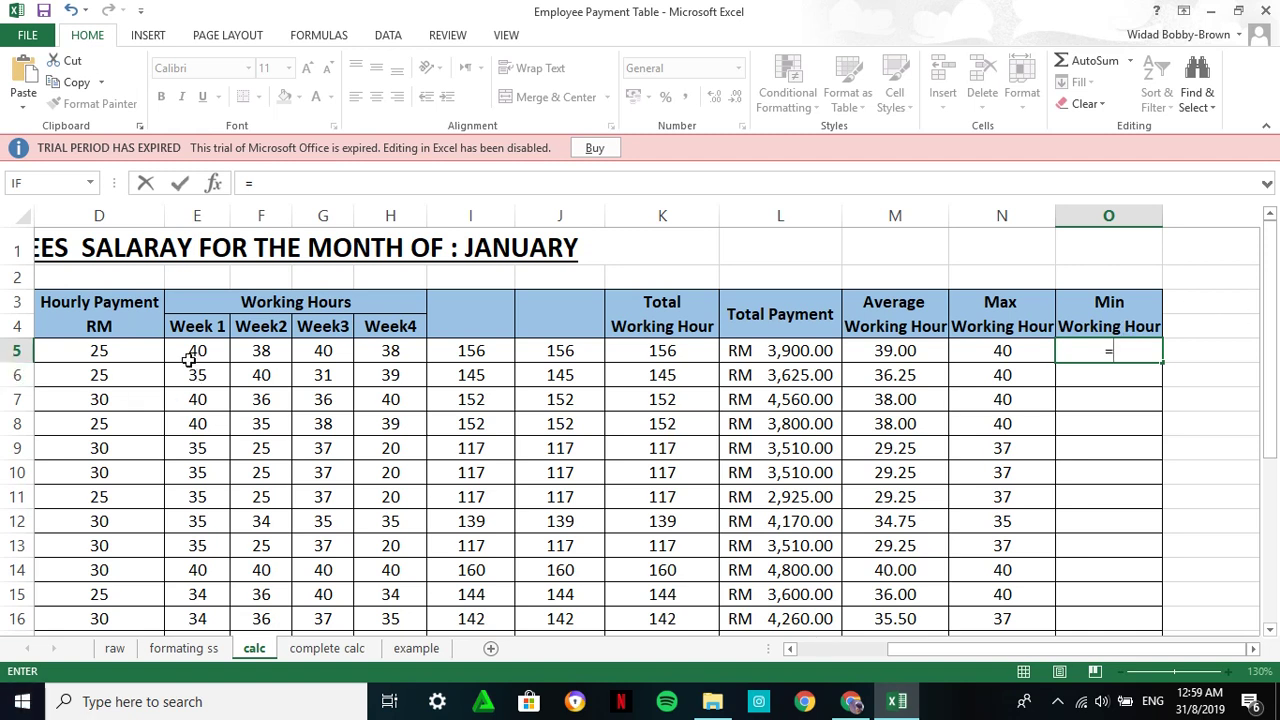
{"action": "type", "text": "min"}
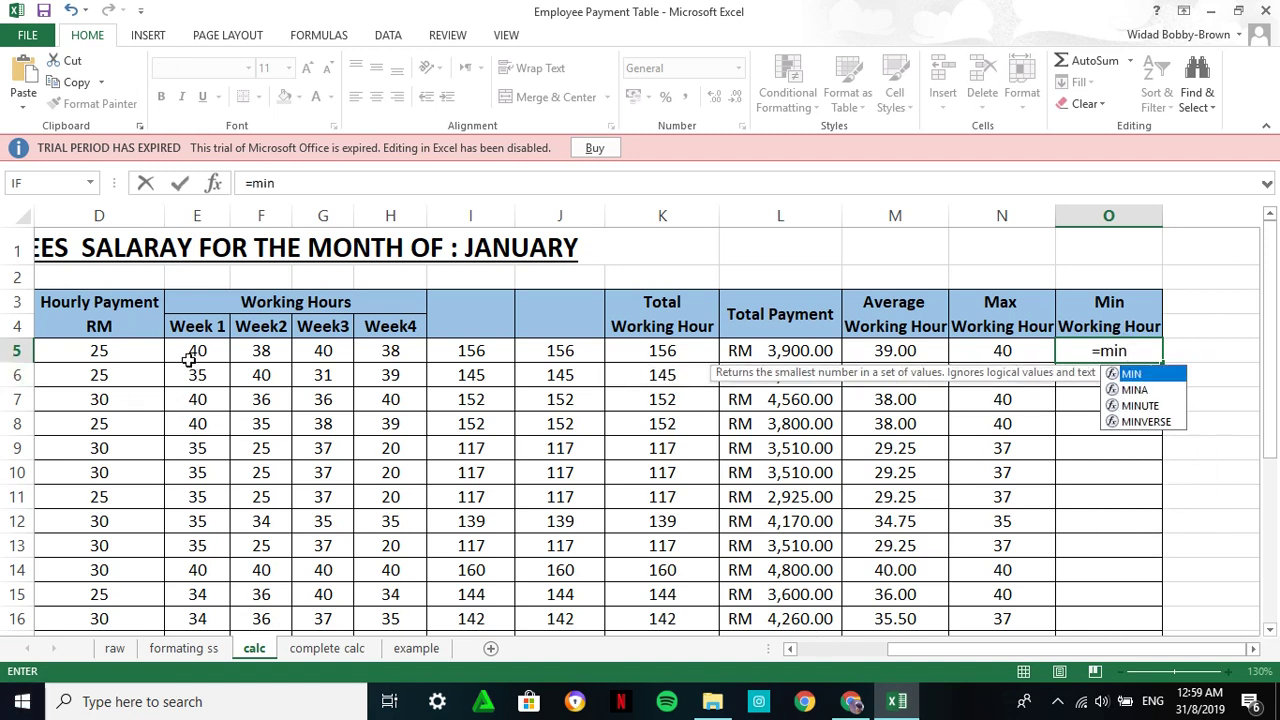
{"action": "type", "text": "("}
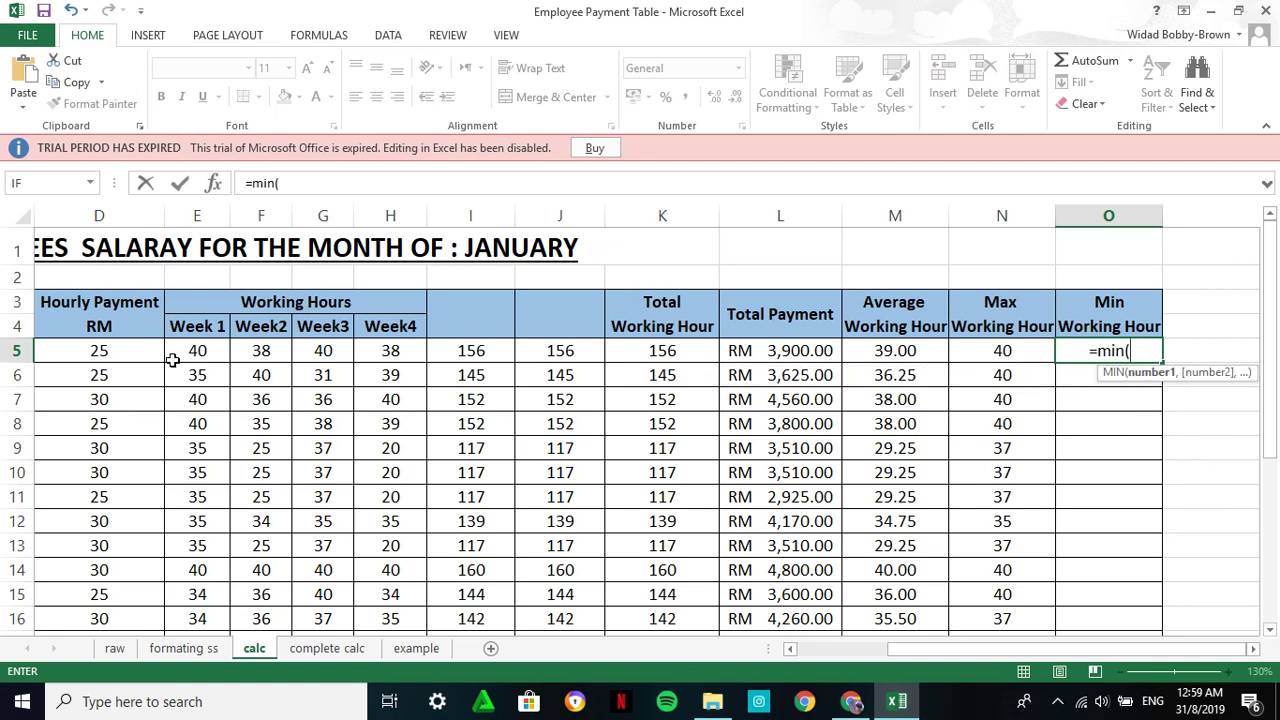
{"action": "left_click_drag", "start_coordinate": [207, 346], "coordinate": [383, 366]}
{"action": "type", "text": ")"}
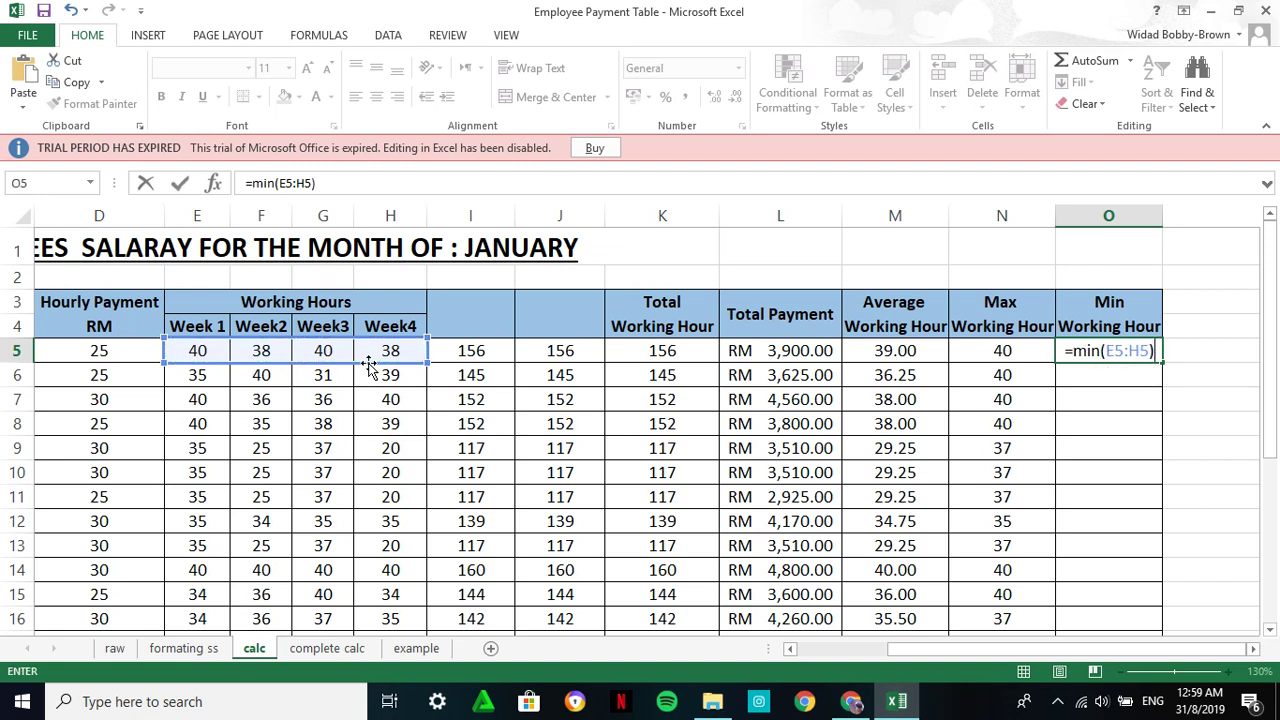
{"action": "key", "text": "Return"}
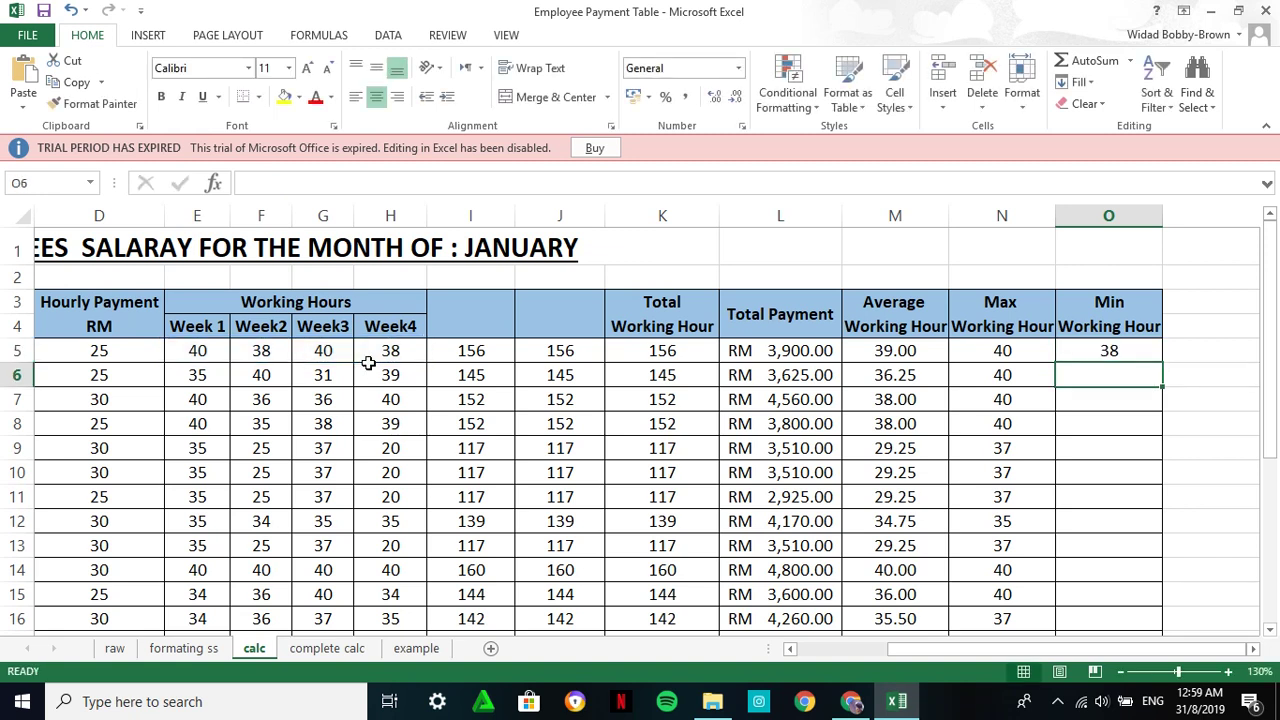
Copy the minimum formula from O5 down the Min Working Hour column to row 22.
{"action": "left_click", "coordinate": [1080, 354]}
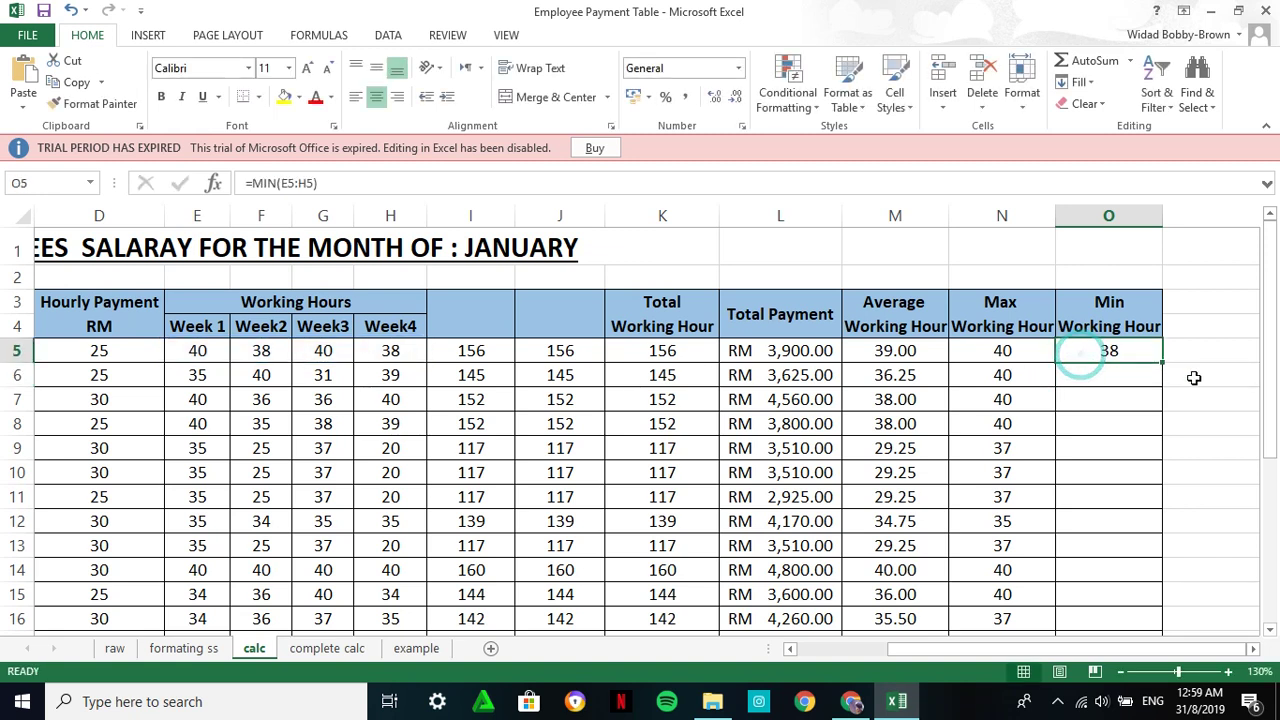
{"action": "left_click_drag", "start_coordinate": [1162, 362], "coordinate": [1120, 597]}
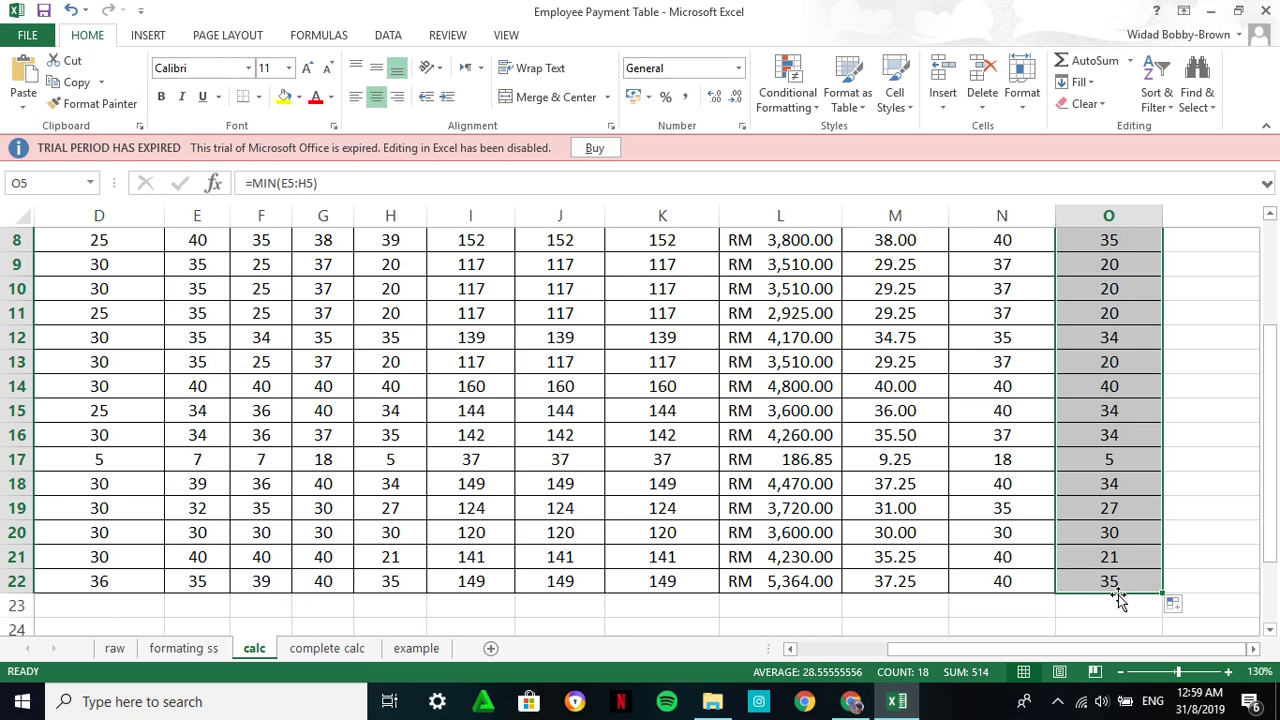
{"action": "scroll", "coordinate": [1125, 500], "scroll_direction": "up", "scroll_amount": 3}
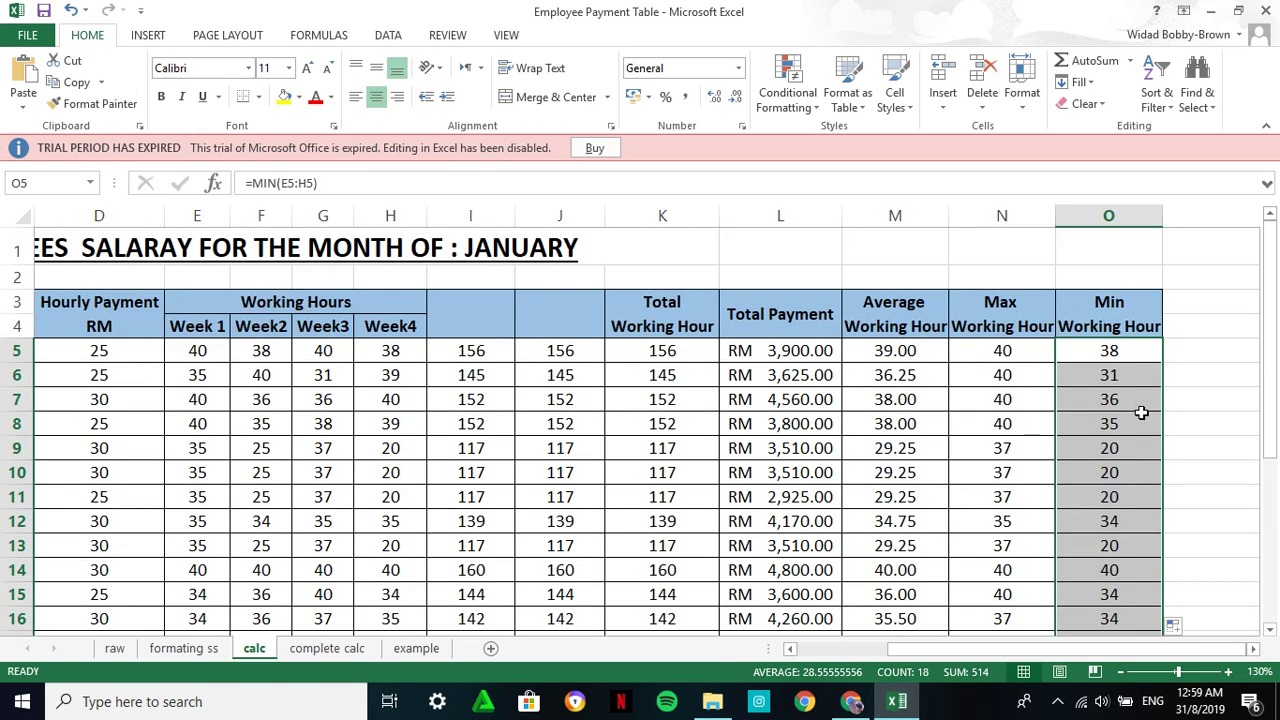
Examine the first employee's row 5, checking the minimum formula in O5 against the weekly hours in E5:H5.
{"action": "left_click", "coordinate": [1138, 411]}
{"action": "left_click", "coordinate": [1117, 352]}
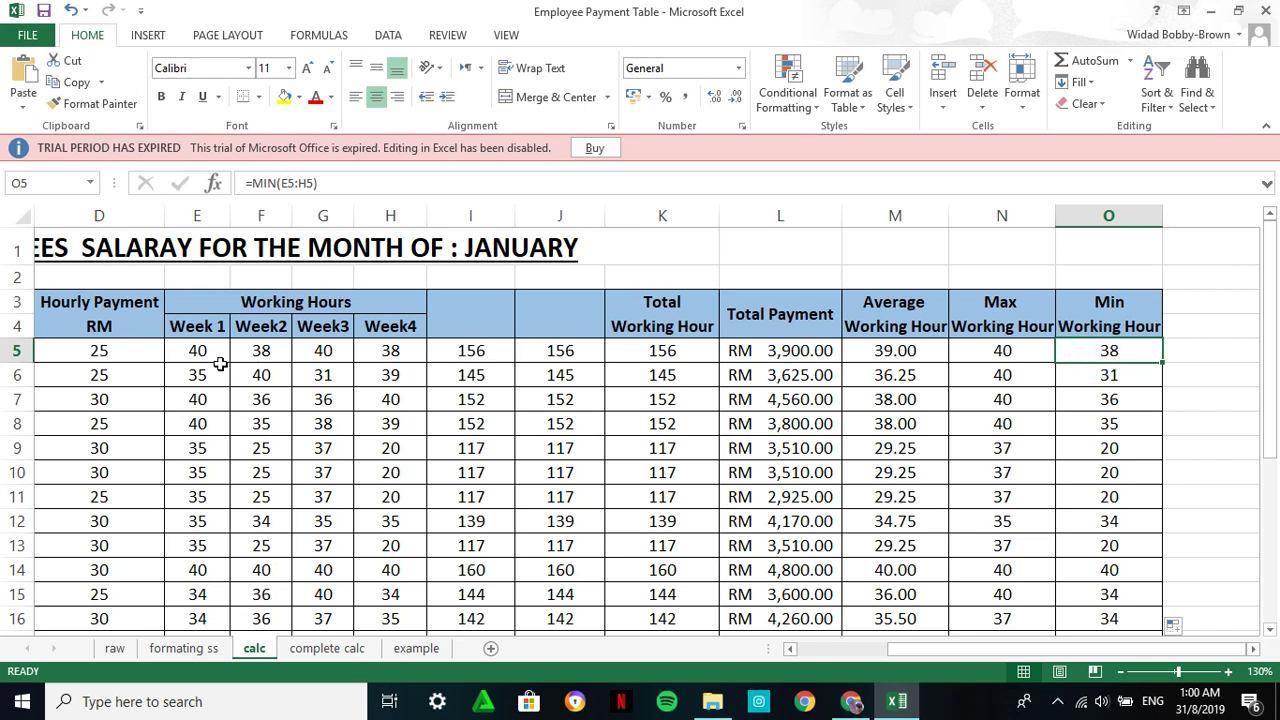
{"action": "left_click_drag", "start_coordinate": [212, 353], "coordinate": [378, 350]}
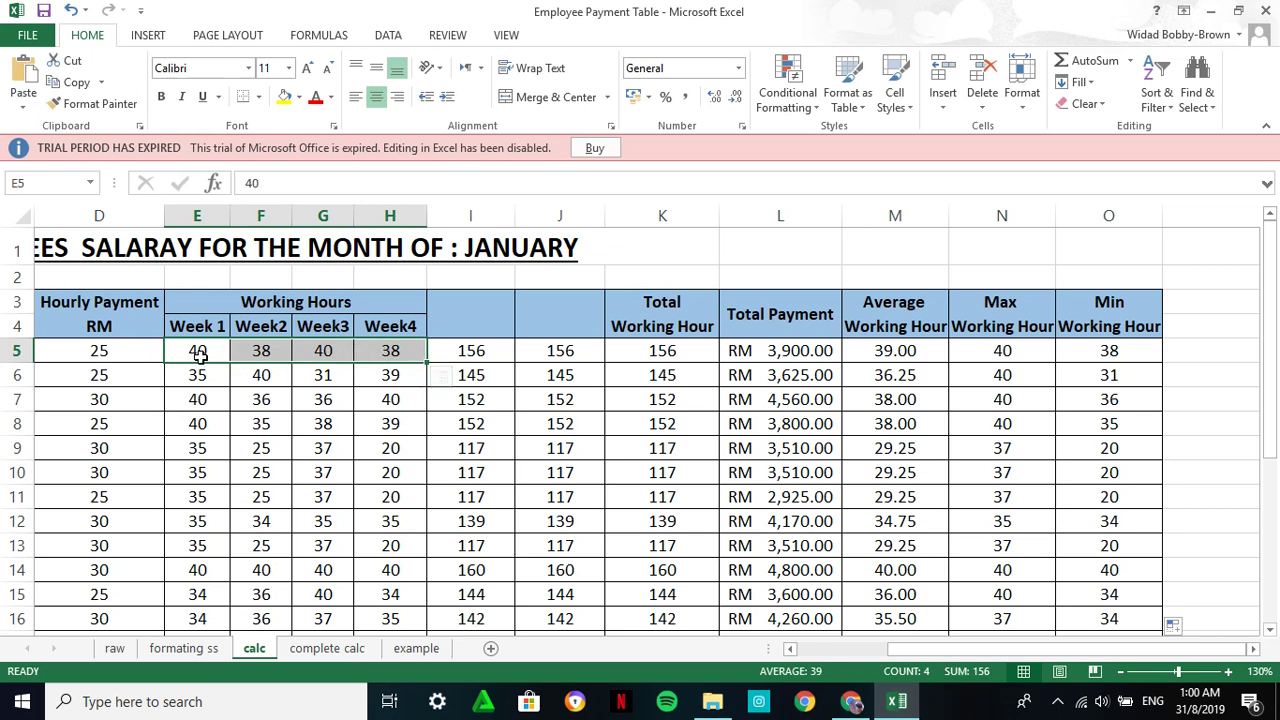
{"action": "left_click", "coordinate": [1096, 357]}
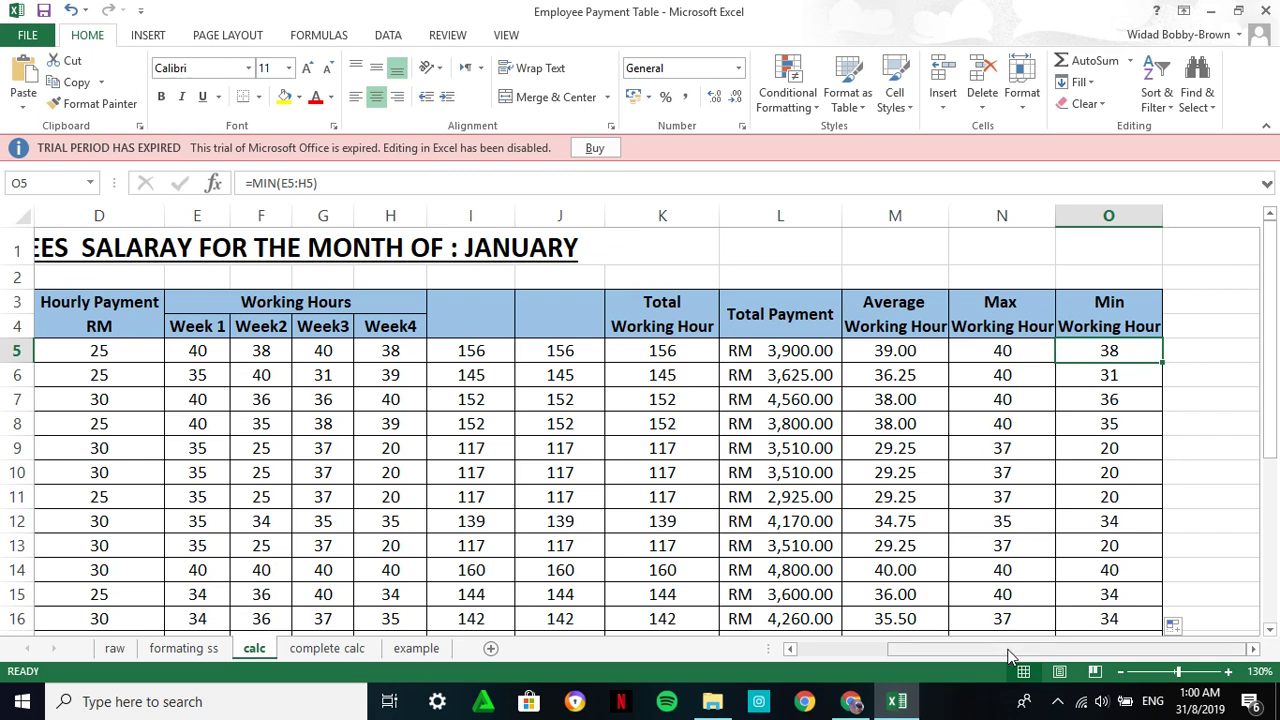
{"action": "left_click_drag", "start_coordinate": [1014, 657], "coordinate": [927, 659]}
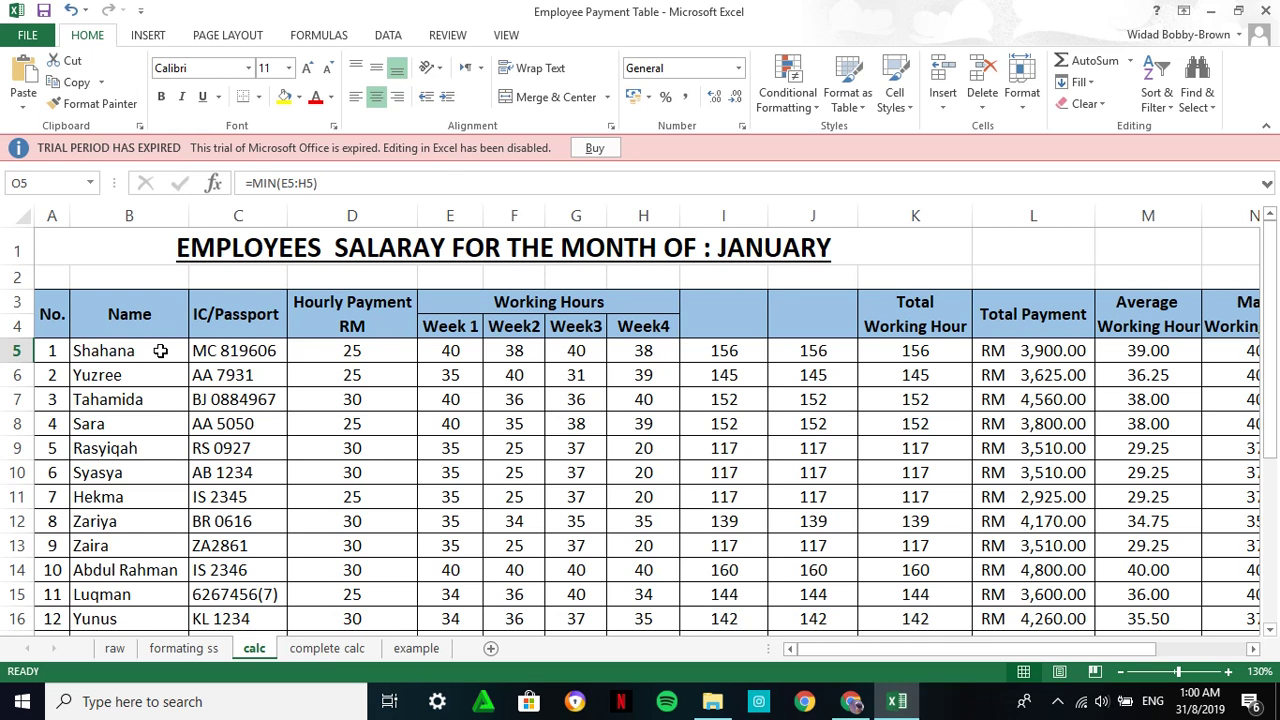
{"action": "left_click", "coordinate": [160, 350]}
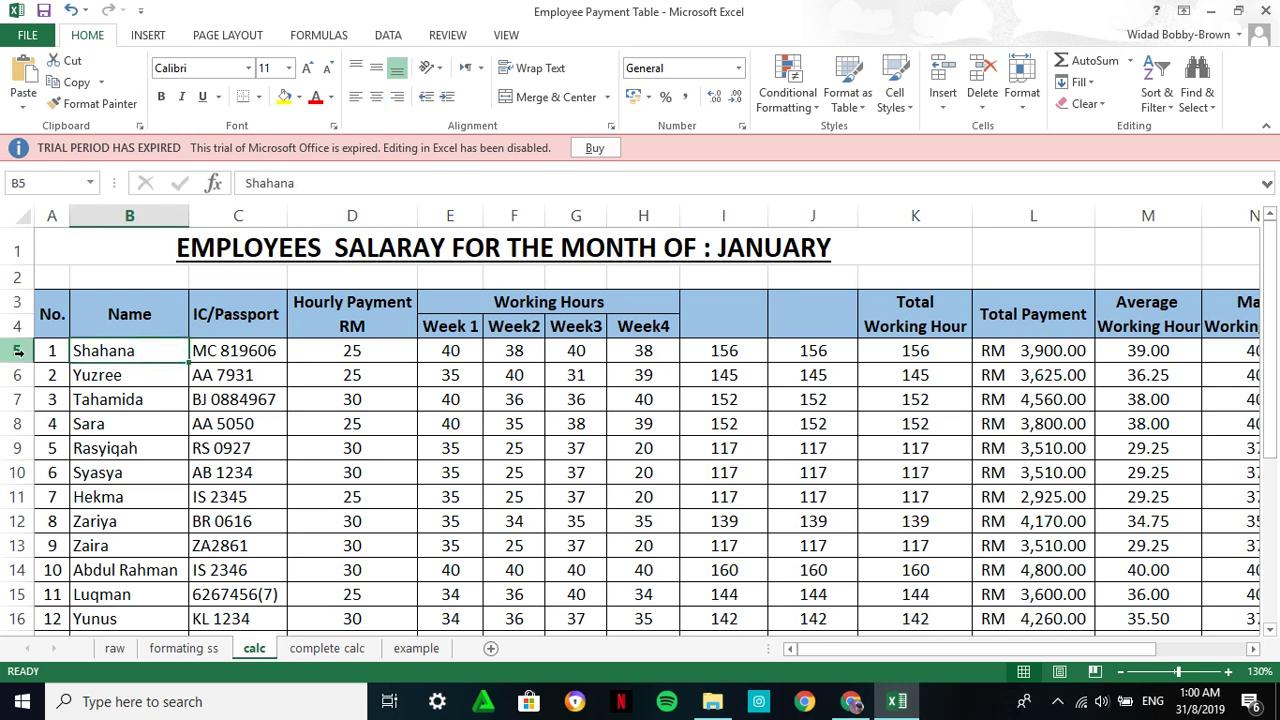
{"action": "left_click", "coordinate": [16, 350]}
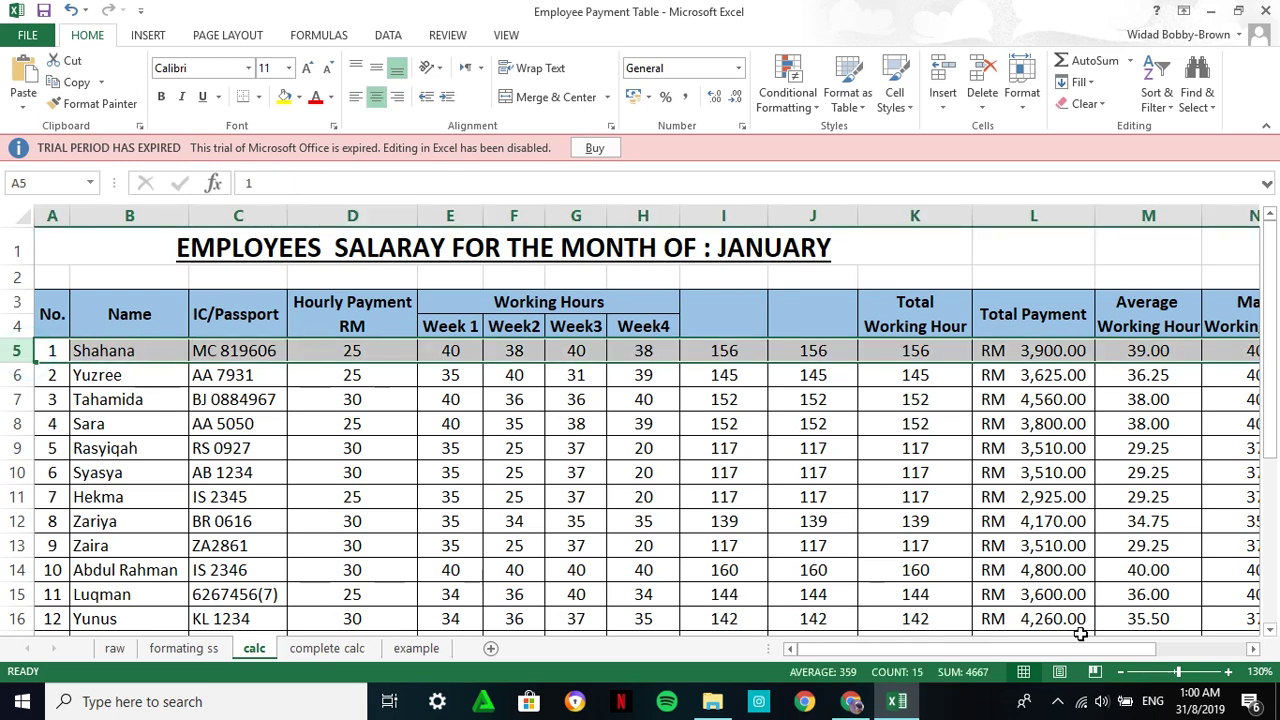
{"action": "left_click_drag", "start_coordinate": [1075, 648], "coordinate": [1188, 647]}
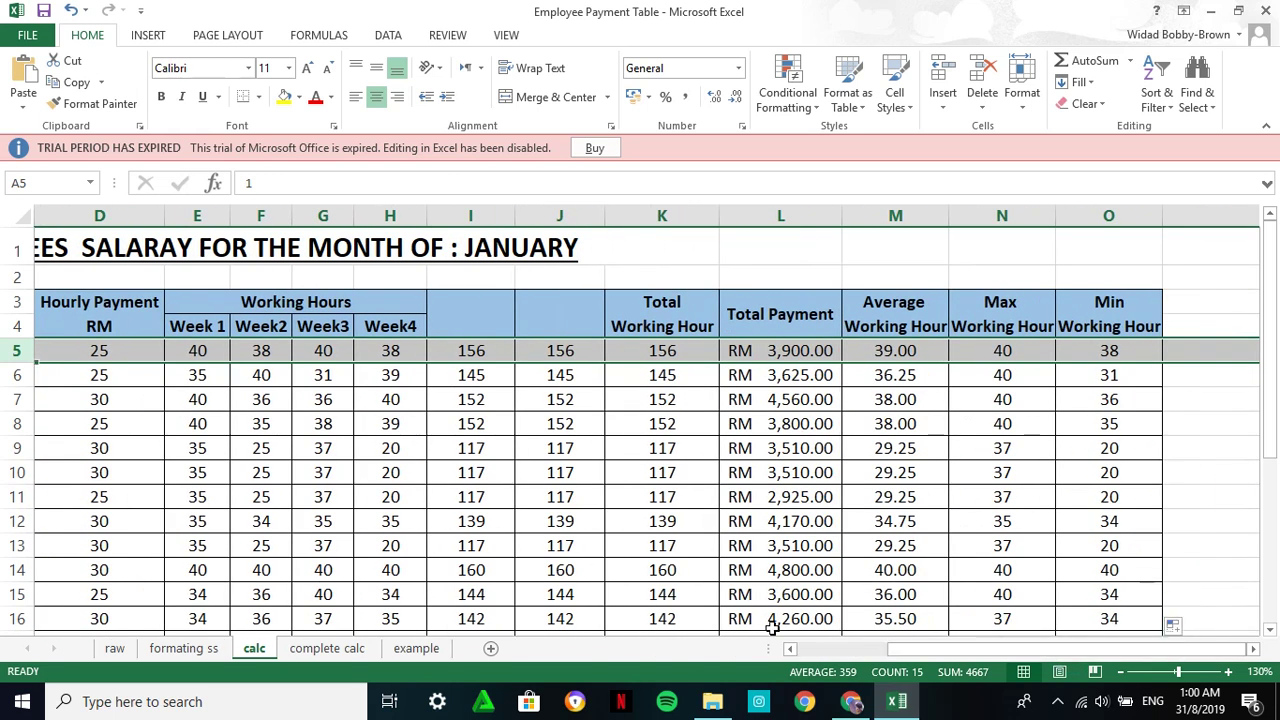
{"action": "left_click", "coordinate": [1045, 494]}
{"action": "left_click", "coordinate": [1098, 352]}
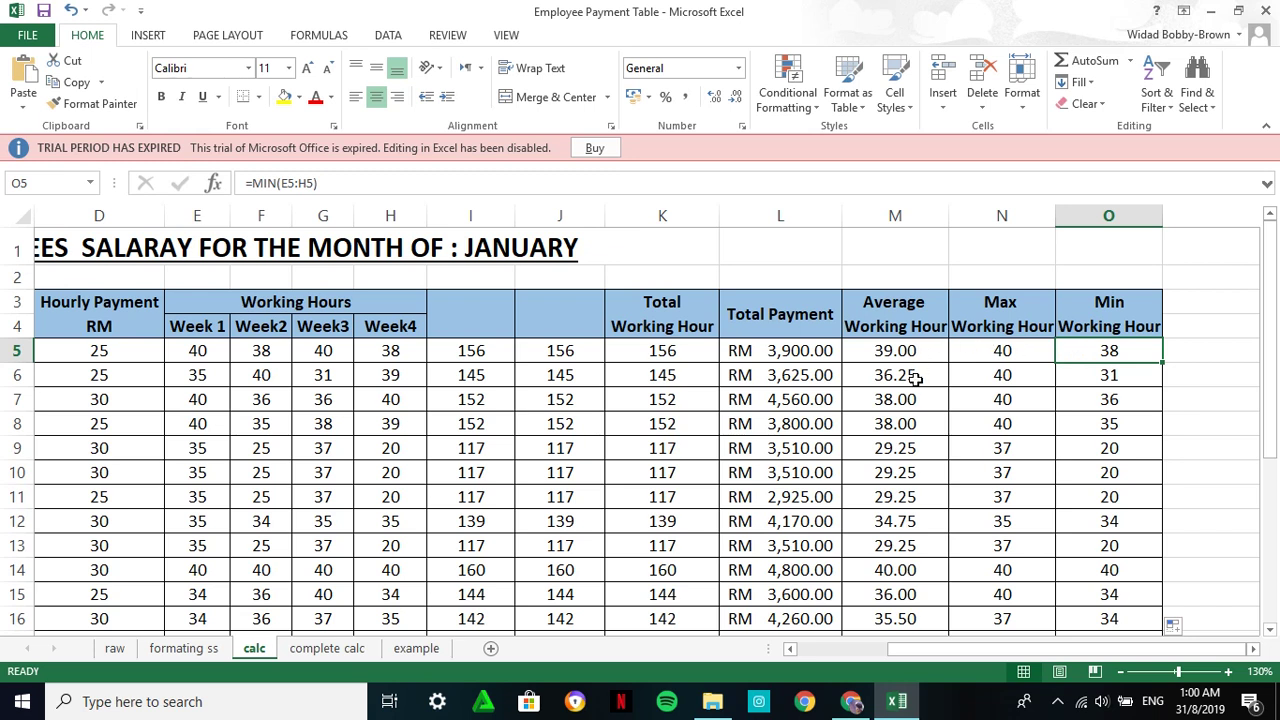
Look over the summary labels below the employee table and the calculated columns of the table they refer to.
{"action": "scroll", "coordinate": [1033, 557], "scroll_direction": "down", "scroll_amount": 4}
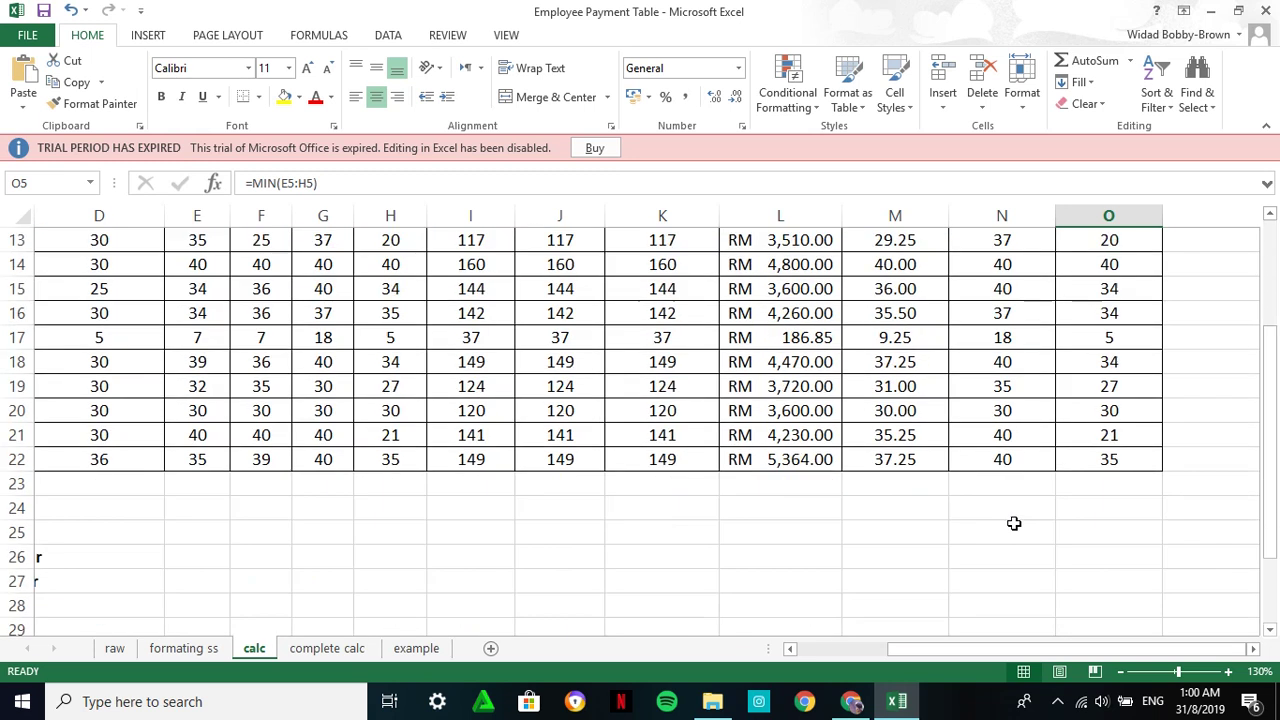
{"action": "left_click_drag", "start_coordinate": [1200, 648], "coordinate": [1104, 647]}
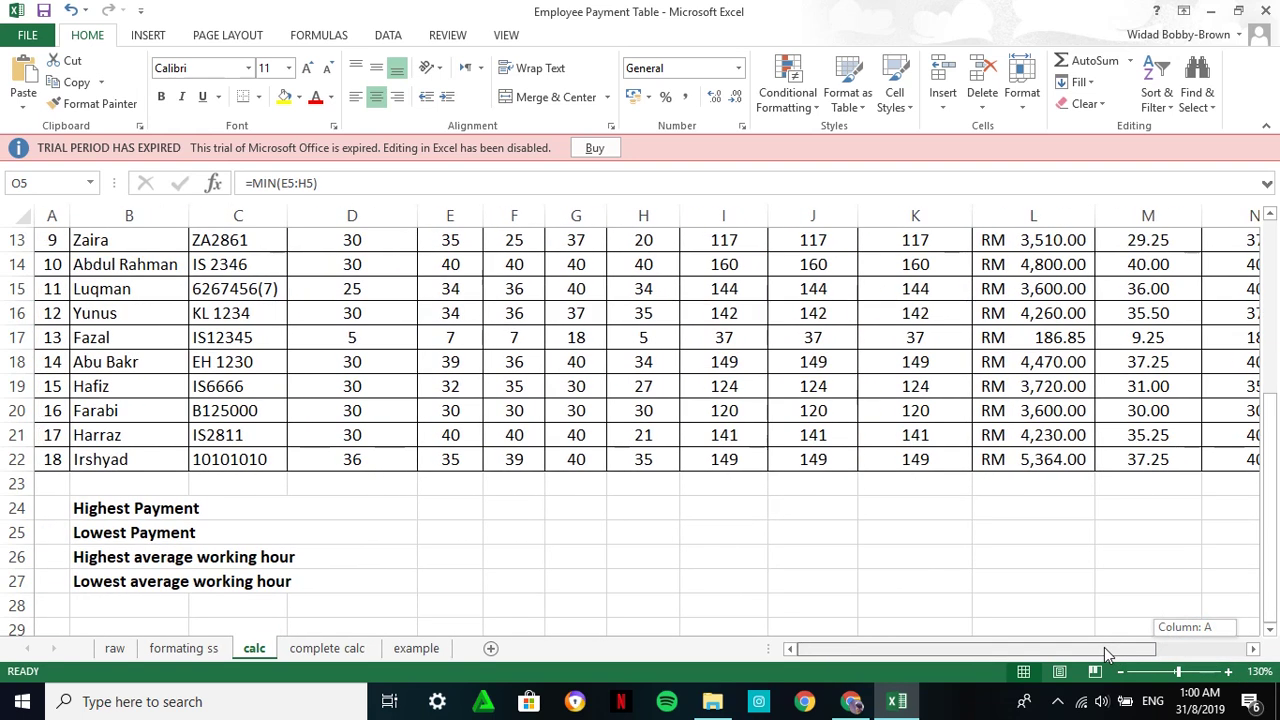
{"action": "left_click", "coordinate": [222, 508]}
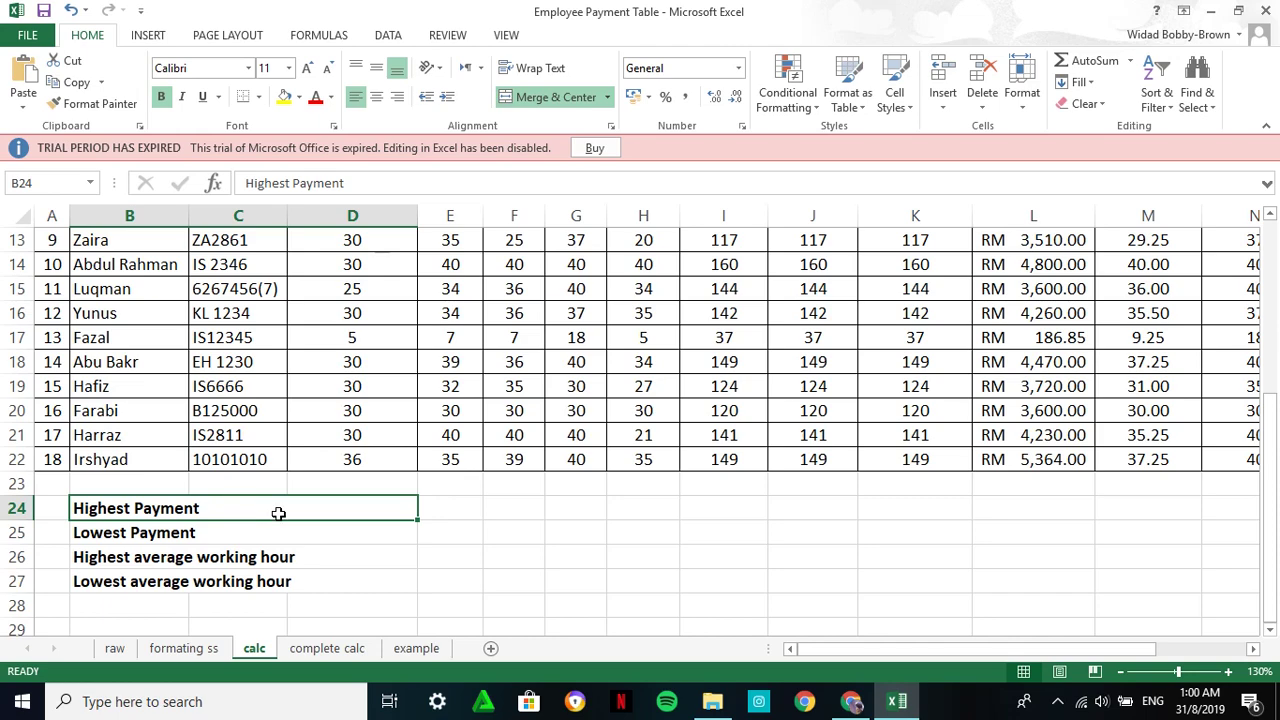
{"action": "scroll", "coordinate": [428, 534], "scroll_direction": "up", "scroll_amount": 3}
{"action": "scroll", "coordinate": [440, 542], "scroll_direction": "down", "scroll_amount": 4}
{"action": "scroll", "coordinate": [451, 551], "scroll_direction": "up", "scroll_amount": 4}
{"action": "scroll", "coordinate": [830, 465], "scroll_direction": "up", "scroll_amount": 2}
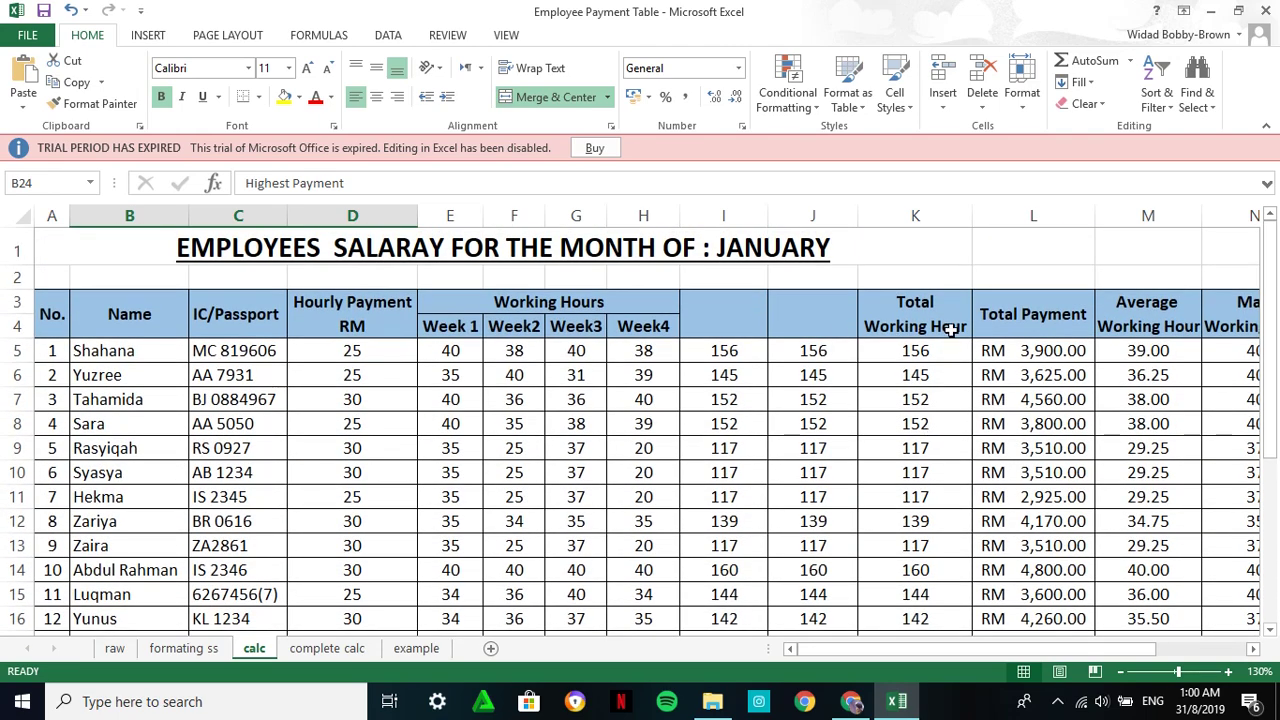
{"action": "left_click_drag", "start_coordinate": [1089, 651], "coordinate": [1176, 651]}
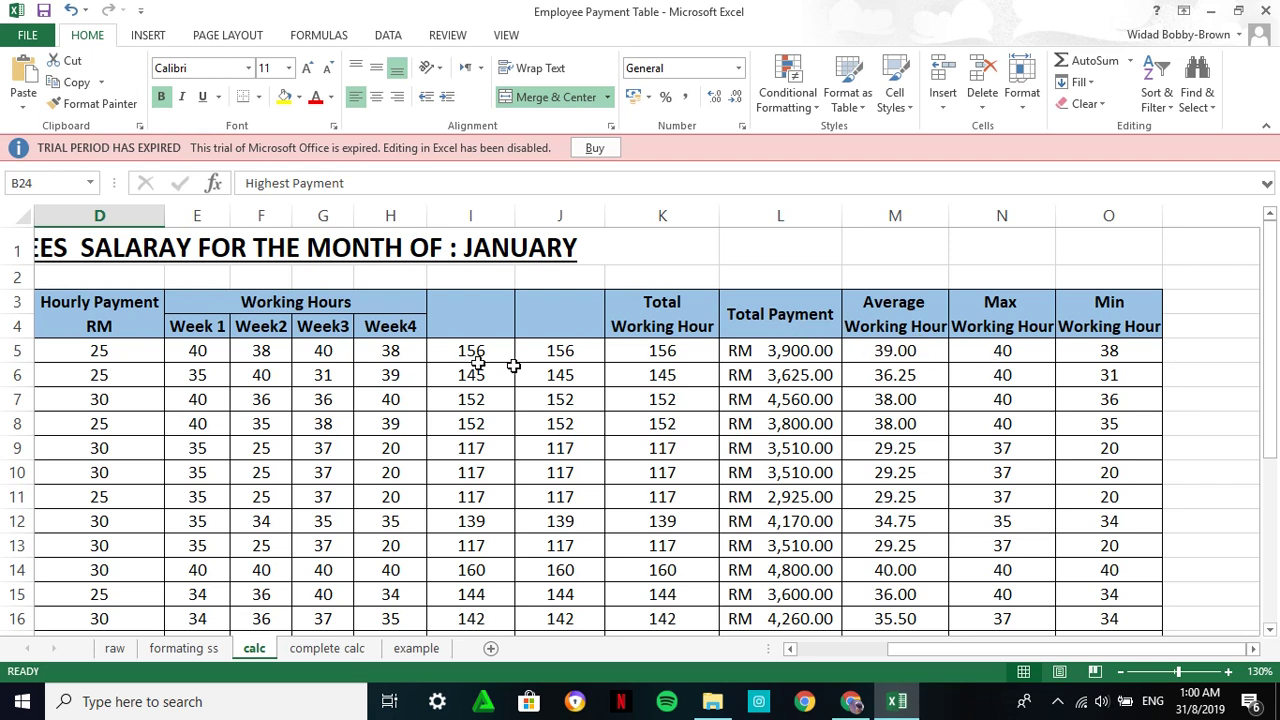
{"action": "left_click_drag", "start_coordinate": [1197, 649], "coordinate": [1040, 658]}
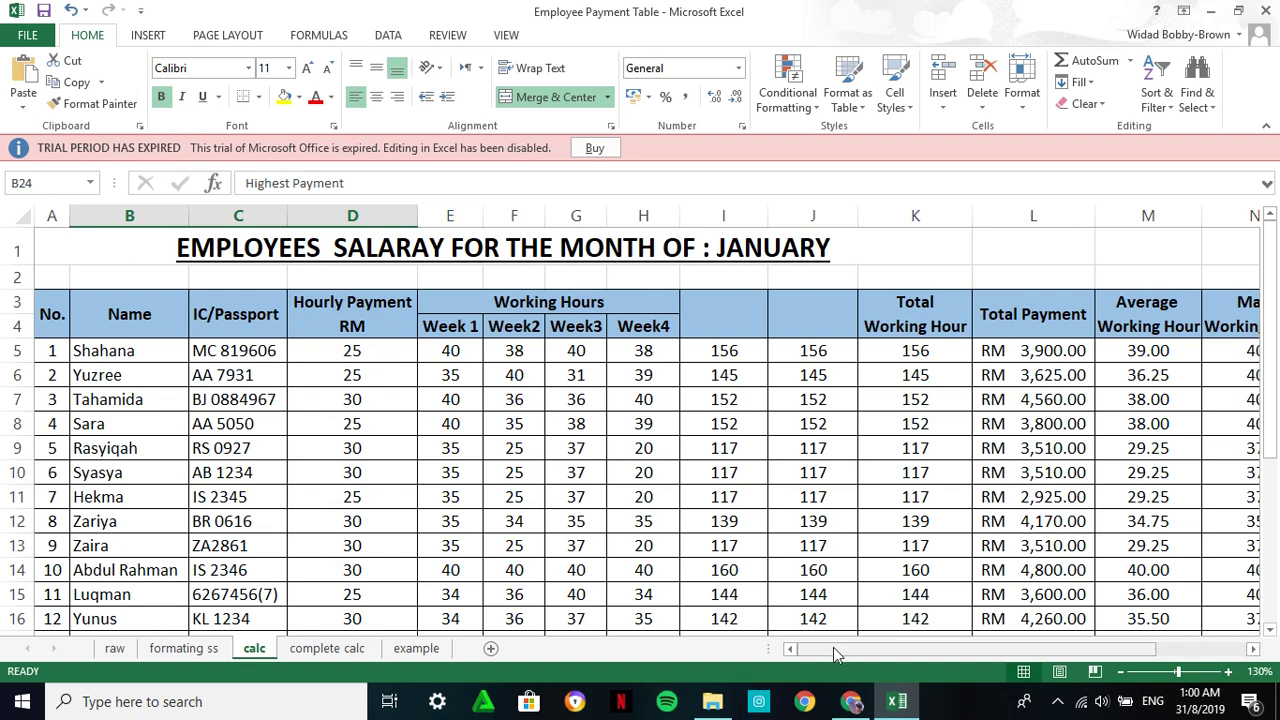
{"action": "scroll", "coordinate": [508, 546], "scroll_direction": "down", "scroll_amount": 12}
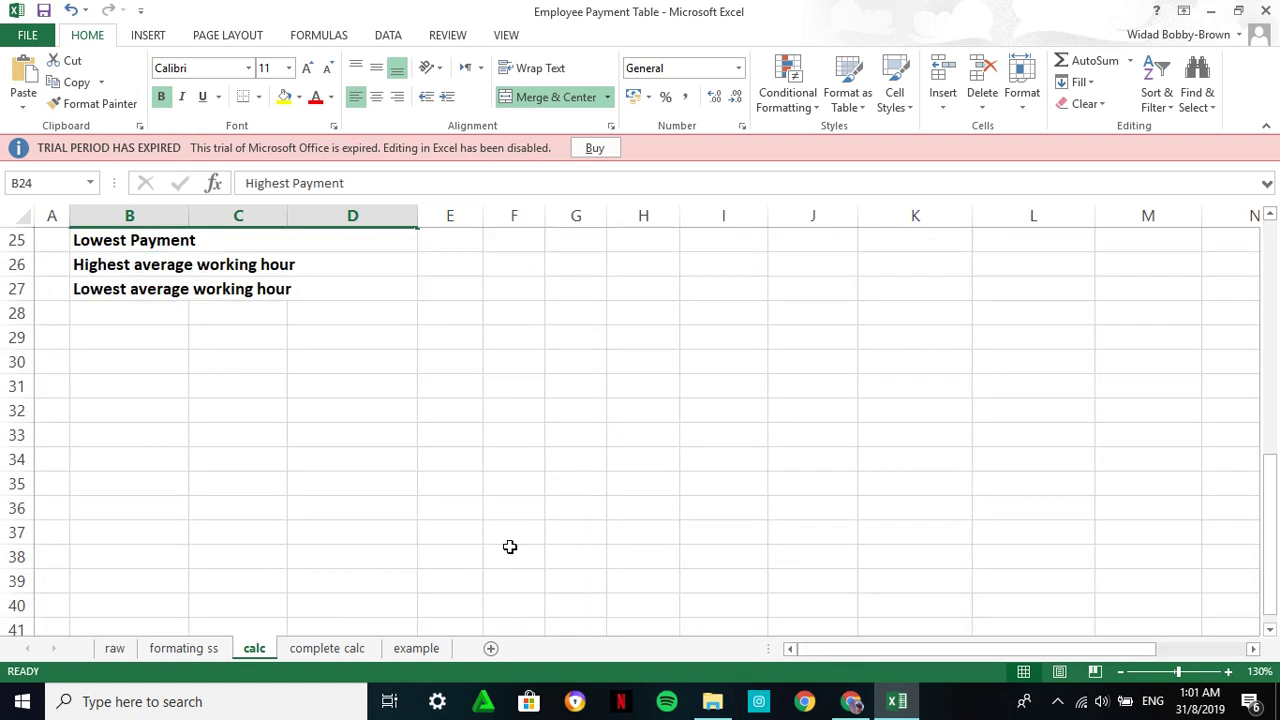
{"action": "scroll", "coordinate": [457, 460], "scroll_direction": "up", "scroll_amount": 11}
{"action": "scroll", "coordinate": [477, 560], "scroll_direction": "down", "scroll_amount": 5}
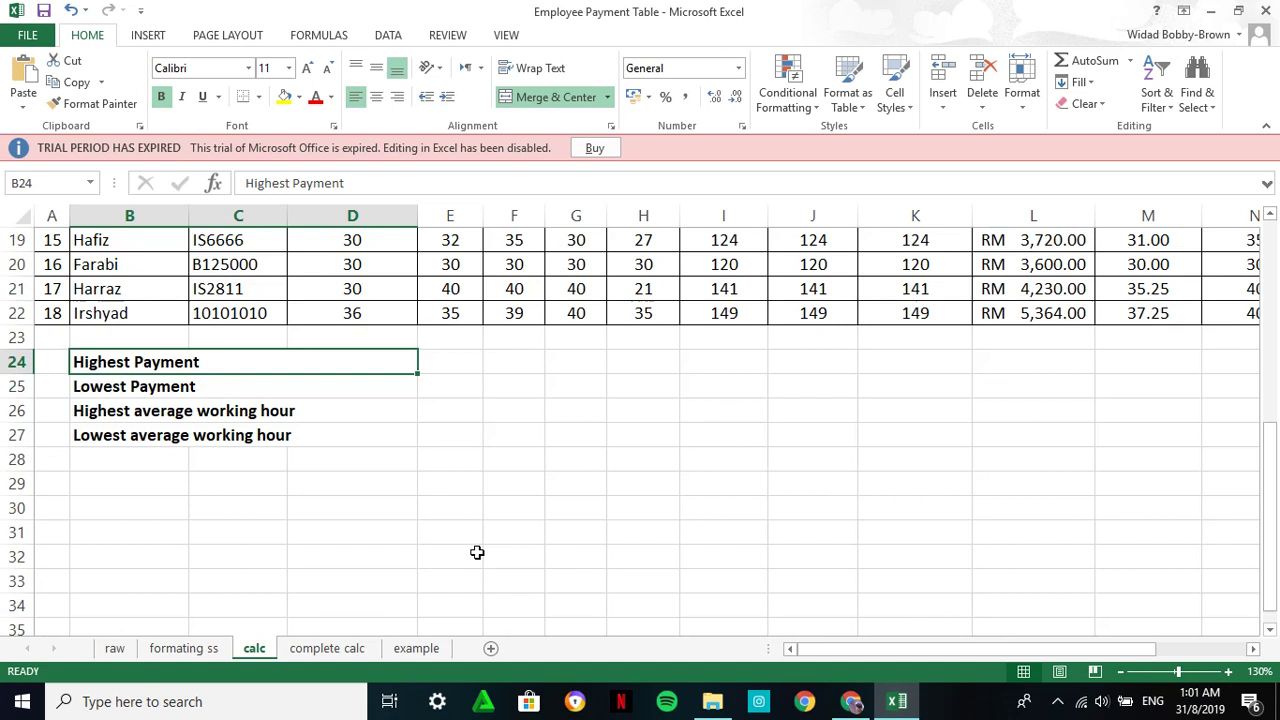
Compare the Highest Payment and Lowest Payment labels in rows 24 and 25 with the Total Payment column.
{"action": "left_click", "coordinate": [461, 361]}
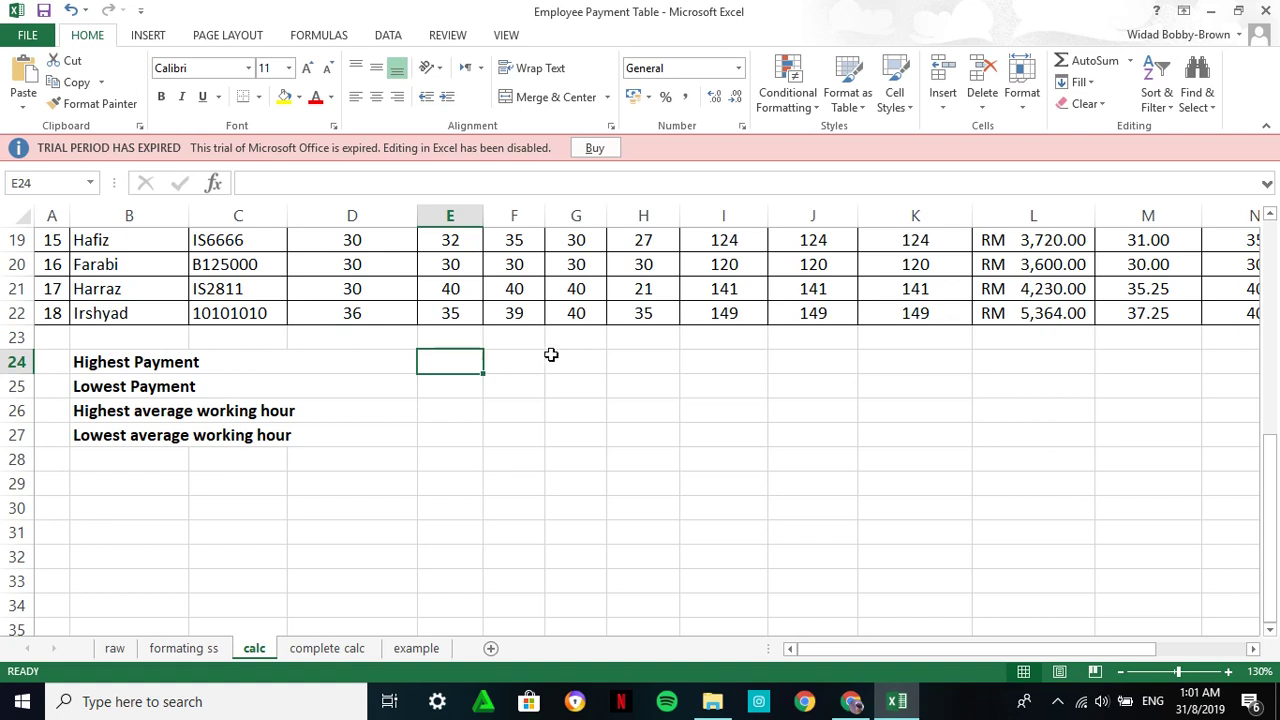
{"action": "left_click", "coordinate": [184, 364]}
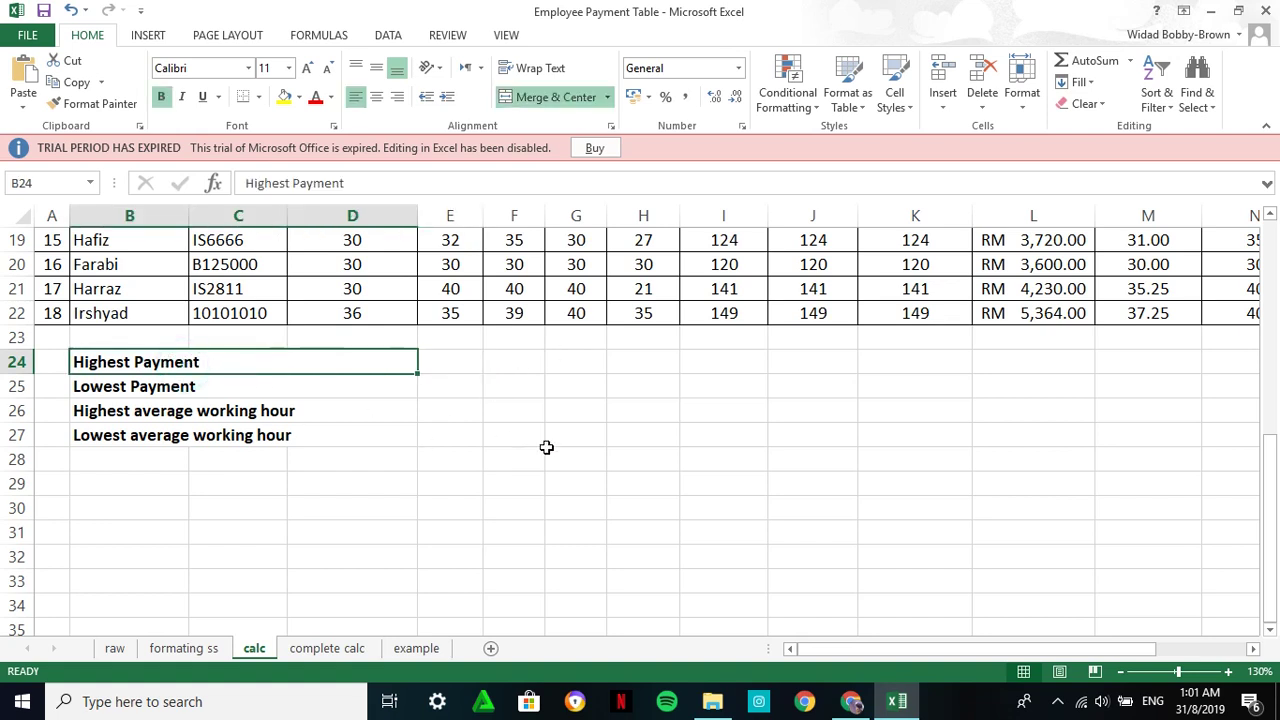
{"action": "scroll", "coordinate": [600, 447], "scroll_direction": "up", "scroll_amount": 6}
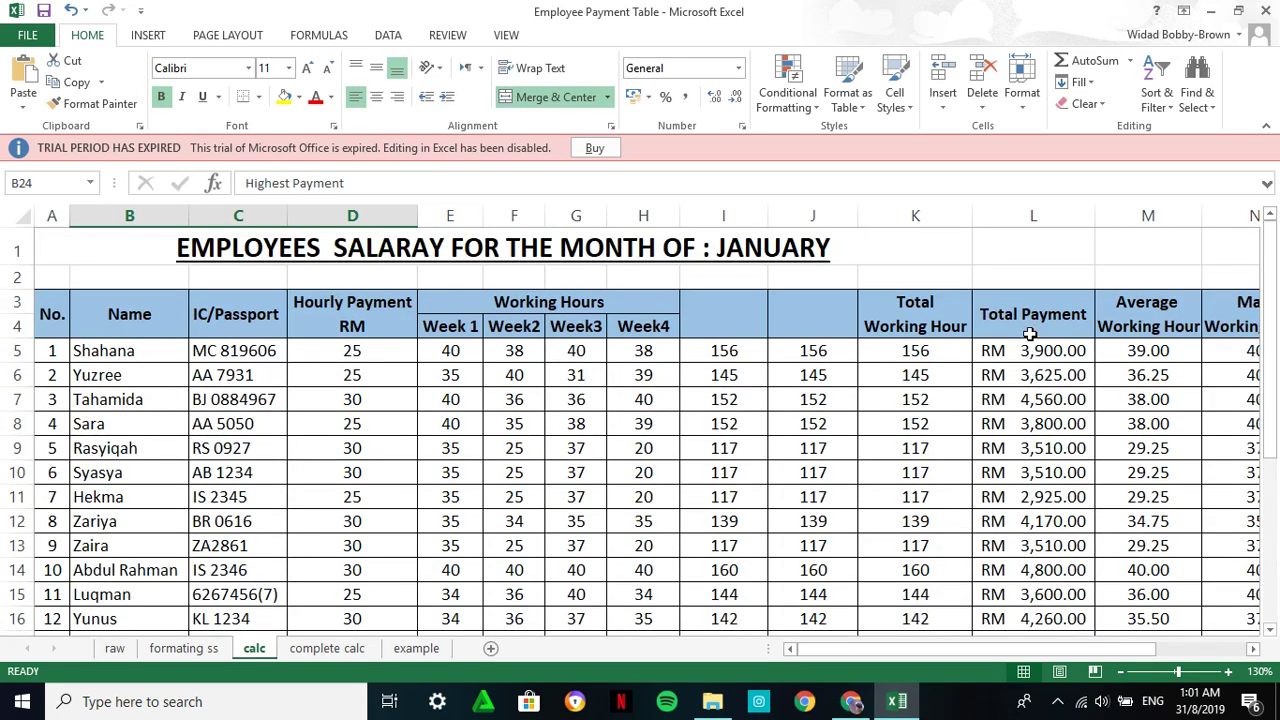
{"action": "scroll", "coordinate": [1033, 400], "scroll_direction": "down", "scroll_amount": 4}
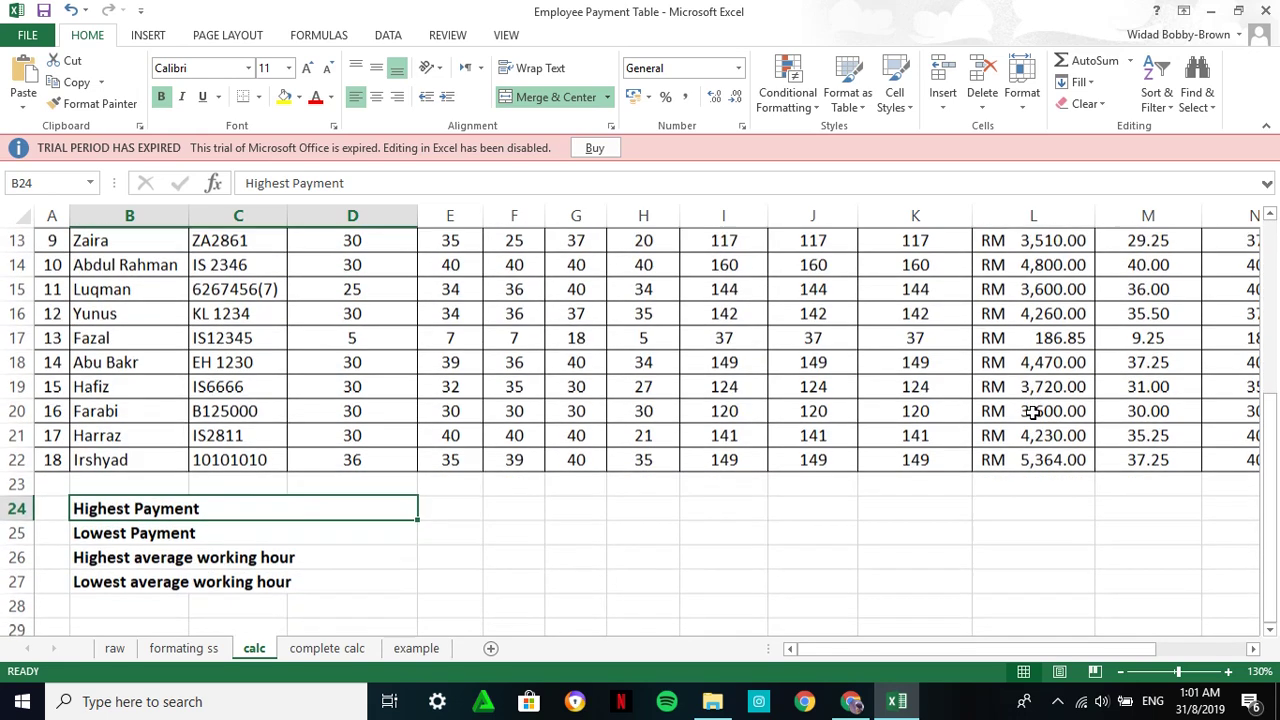
{"action": "scroll", "coordinate": [1030, 420], "scroll_direction": "up", "scroll_amount": 4}
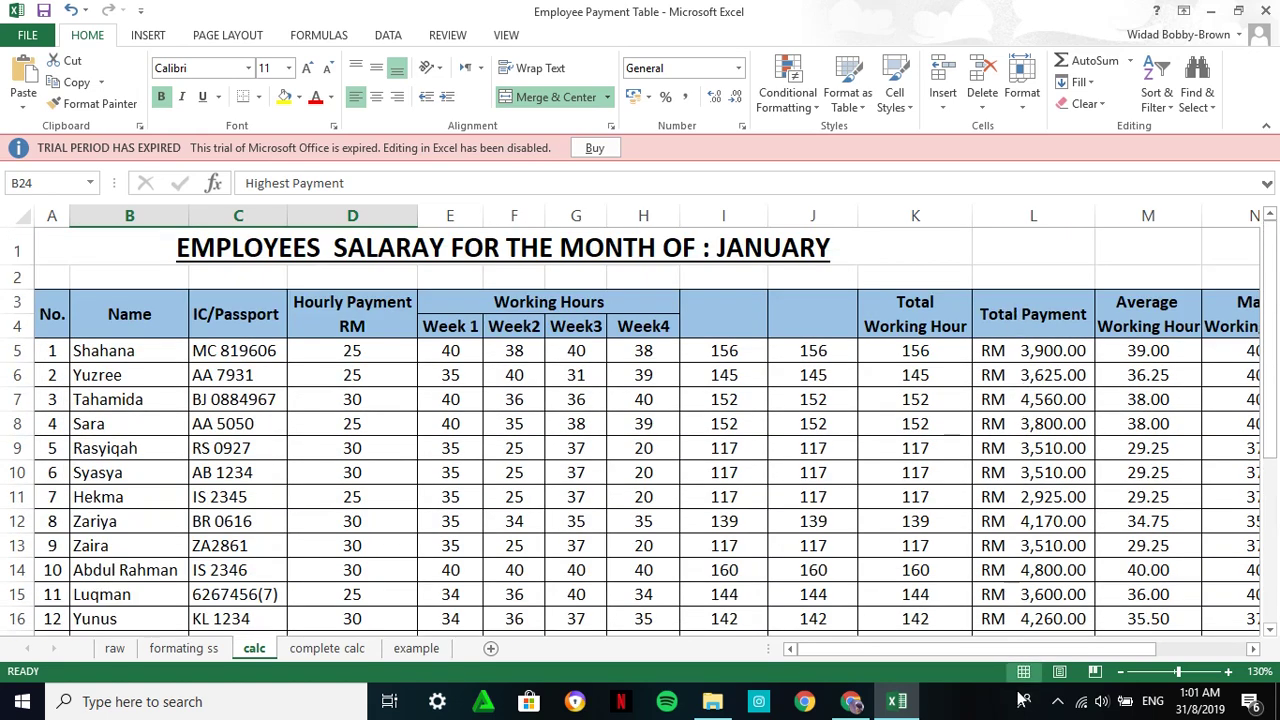
{"action": "scroll", "coordinate": [1020, 525], "scroll_direction": "down", "scroll_amount": 4}
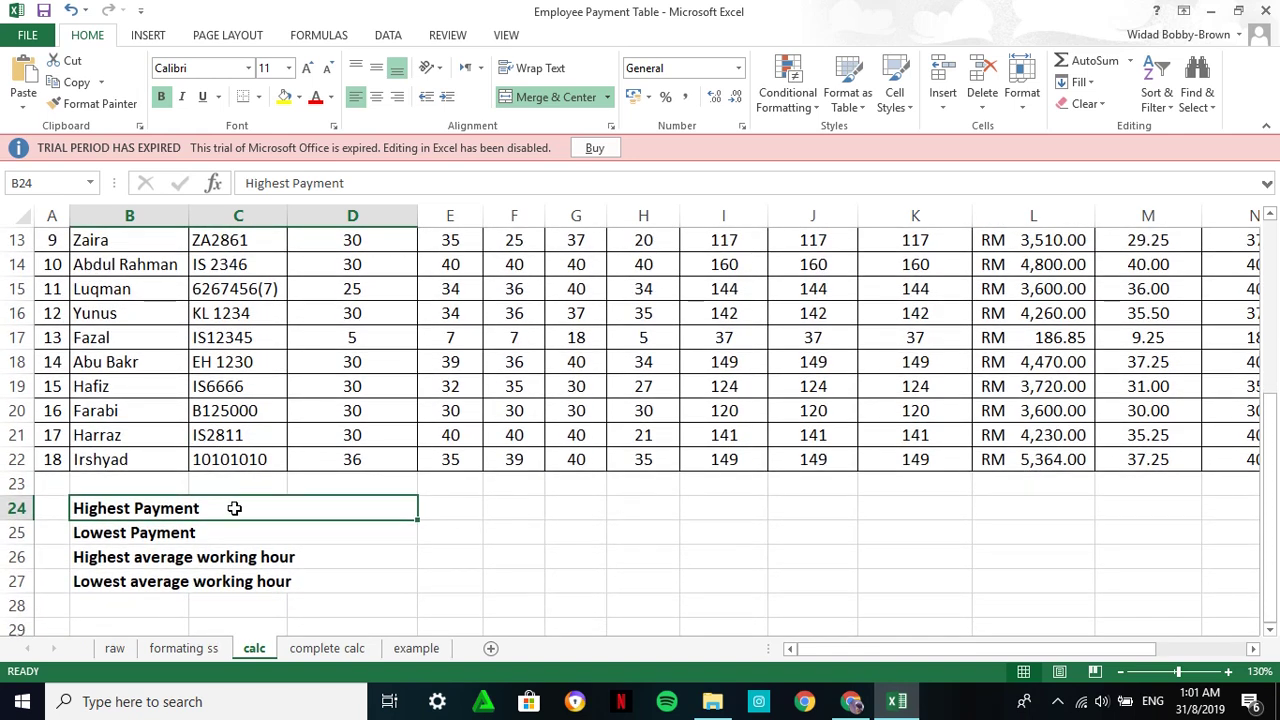
{"action": "left_click", "coordinate": [230, 536]}
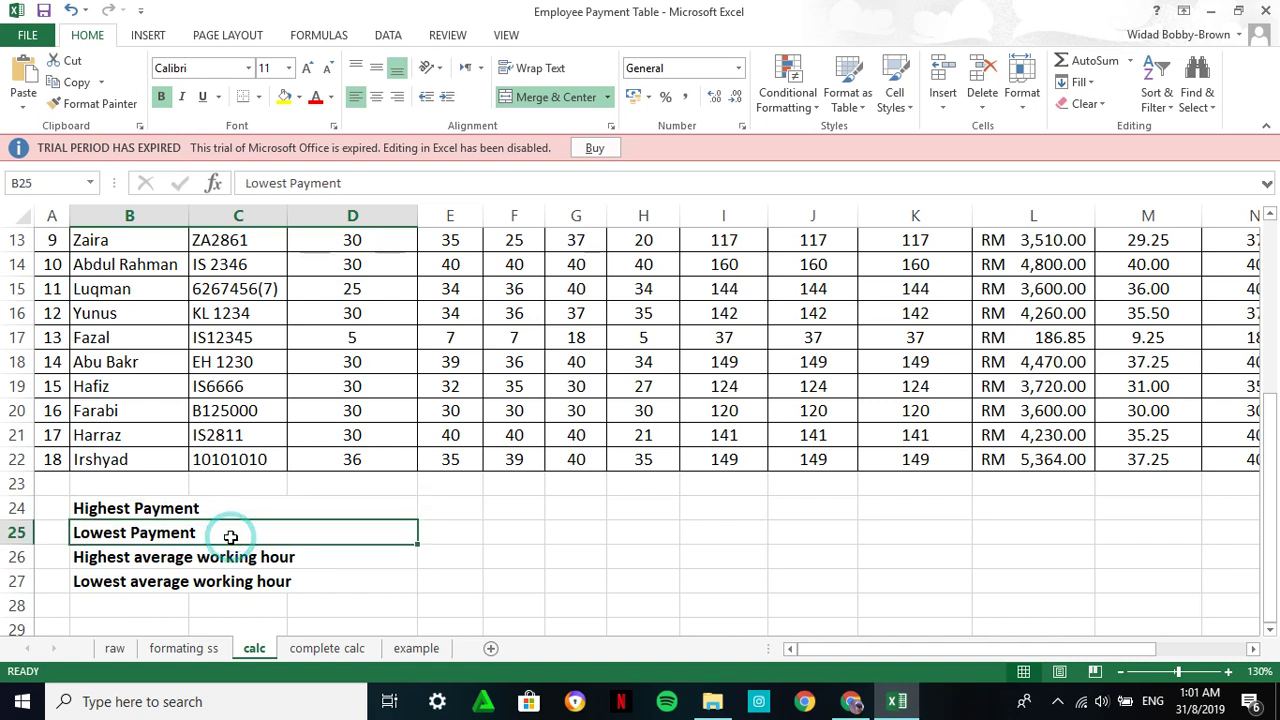
{"action": "left_click", "coordinate": [237, 508]}
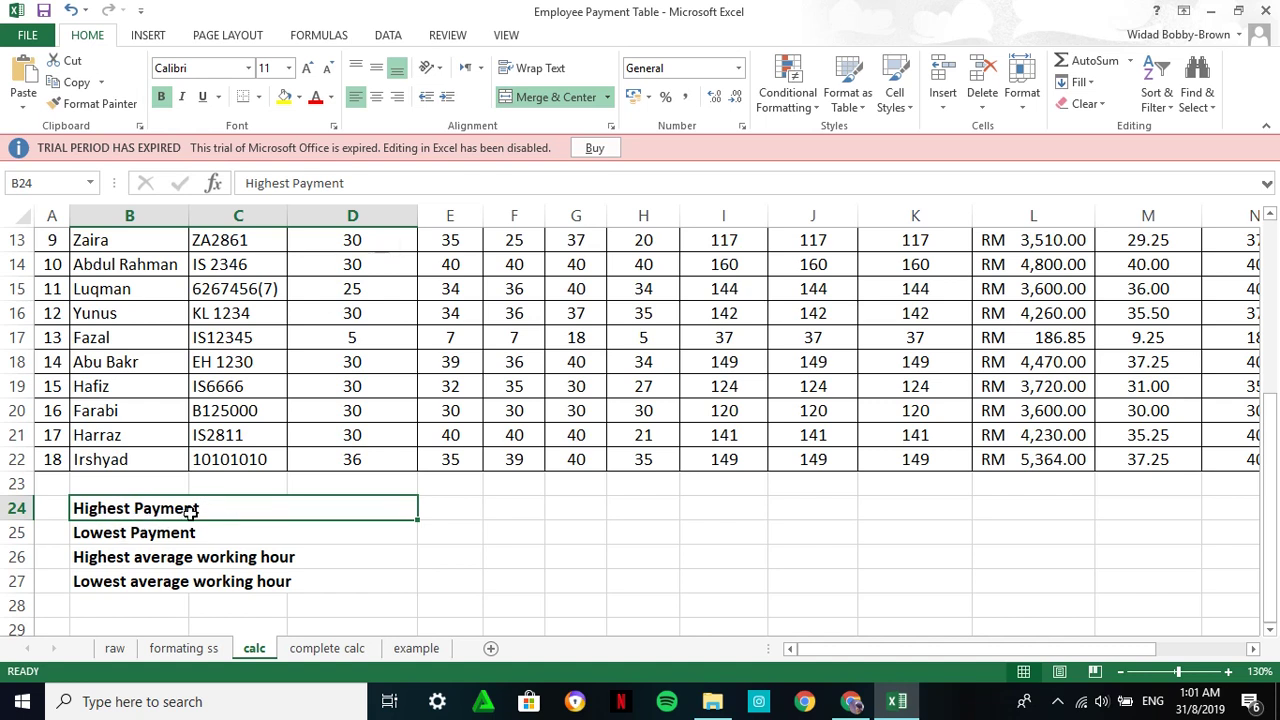
{"action": "scroll", "coordinate": [389, 557], "scroll_direction": "up", "scroll_amount": 4}
{"action": "scroll", "coordinate": [714, 463], "scroll_direction": "down", "scroll_amount": 5}
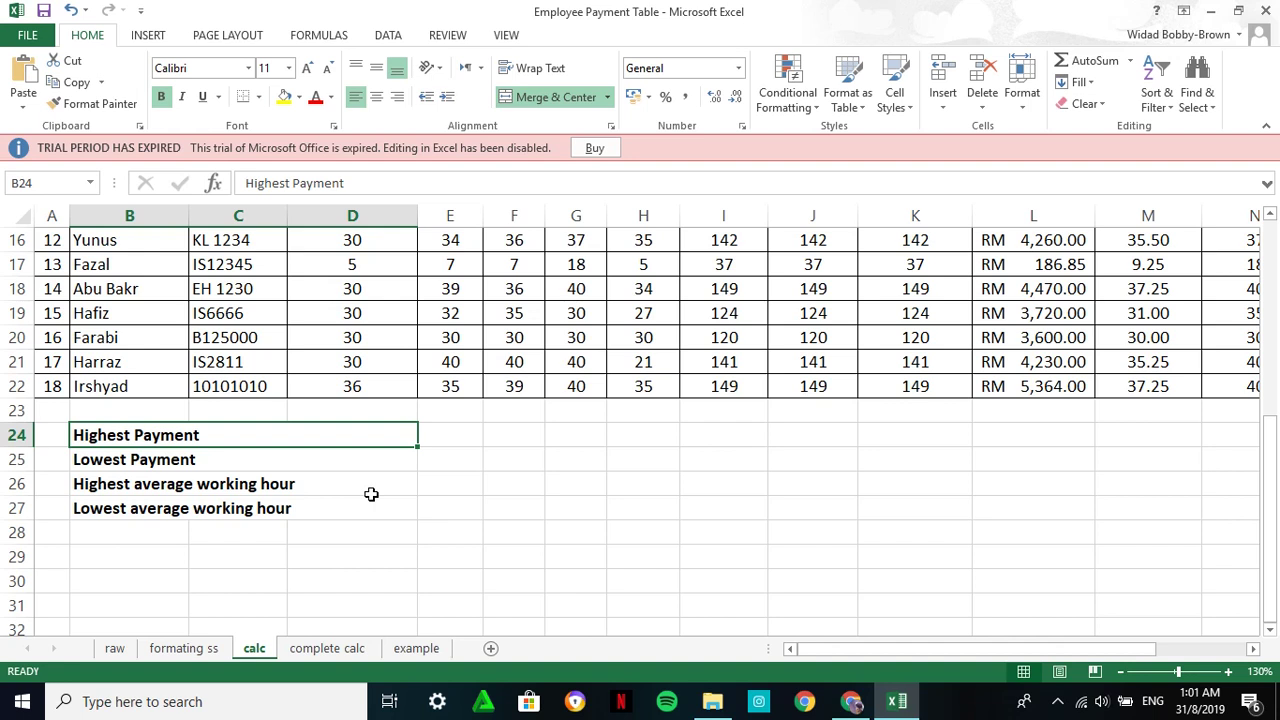
Examine the wording of the four summary labels in B24:B27, comparing the payment labels with the average working hour labels.
{"action": "left_click", "coordinate": [275, 486]}
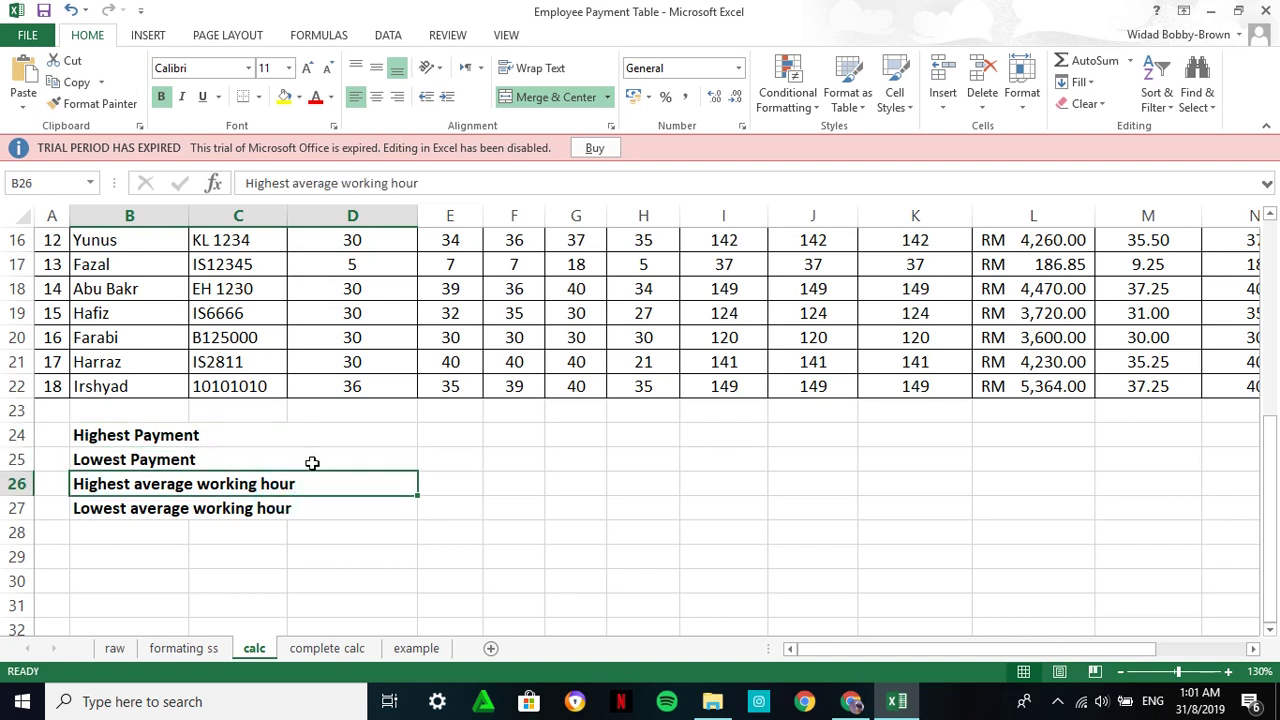
{"action": "left_click", "coordinate": [303, 442]}
{"action": "left_click", "coordinate": [474, 441]}
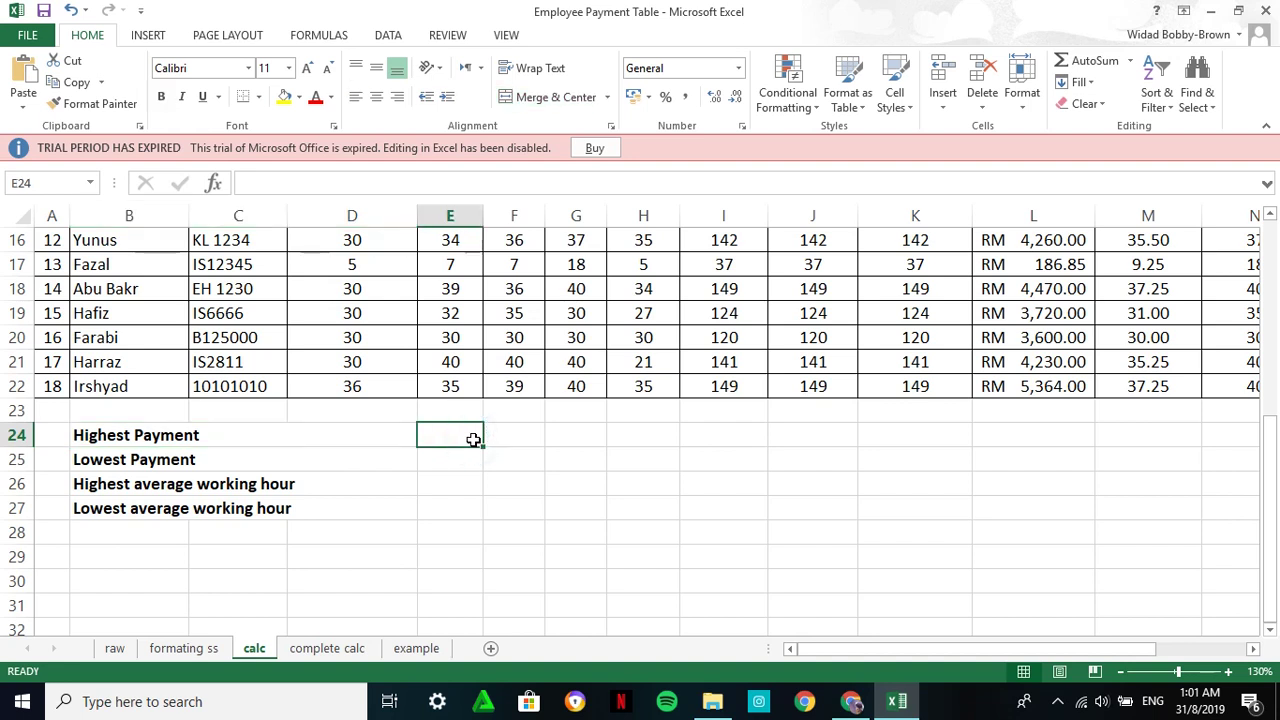
{"action": "left_click", "coordinate": [129, 485]}
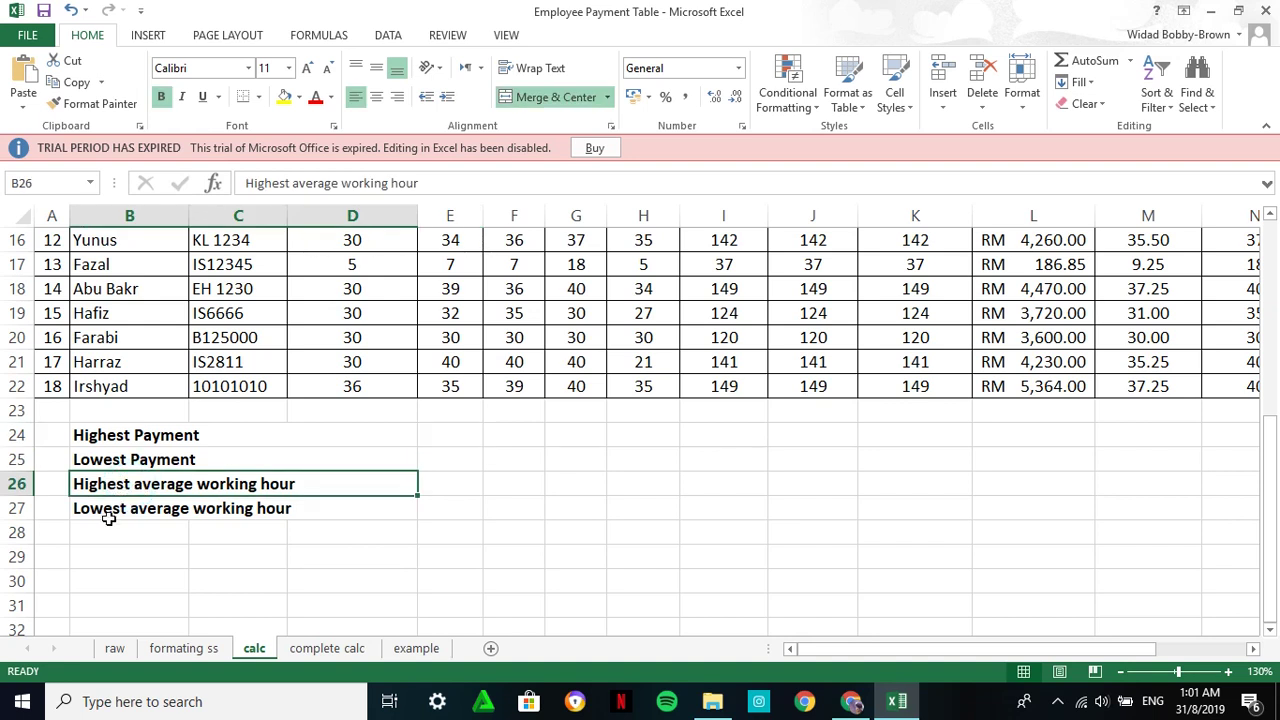
{"action": "left_click", "coordinate": [110, 514]}
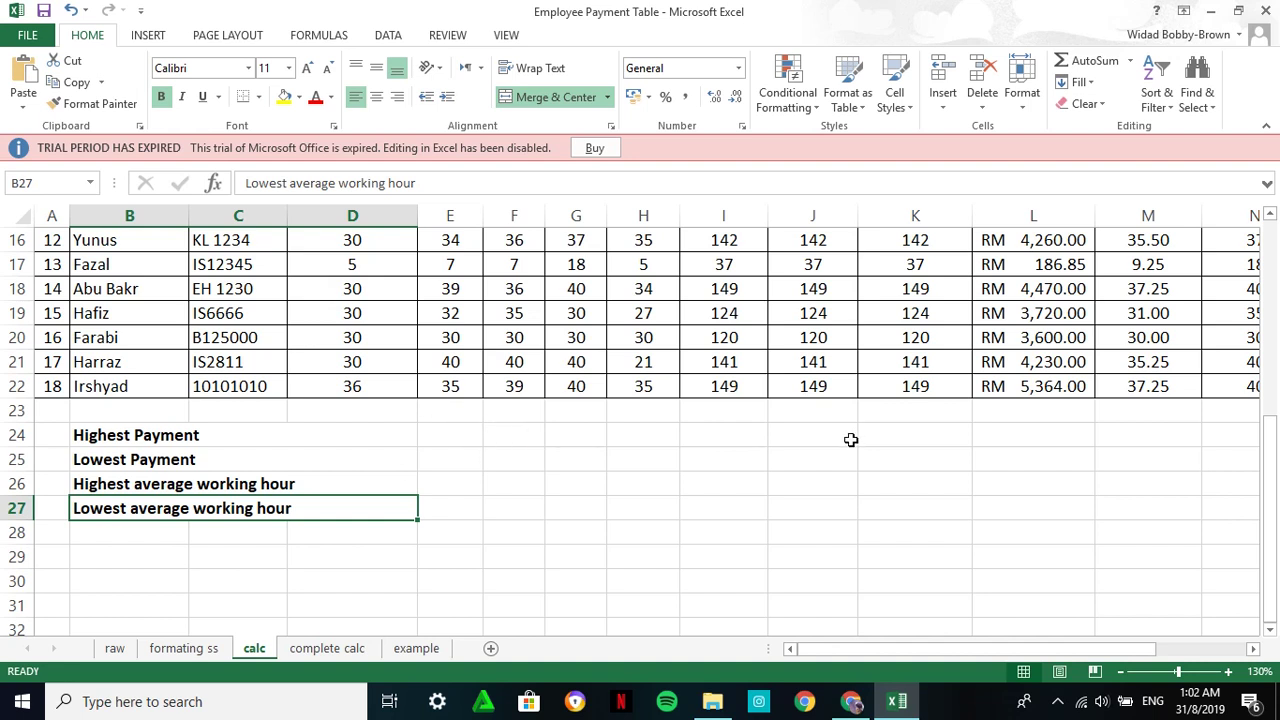
{"action": "left_click", "coordinate": [180, 438]}
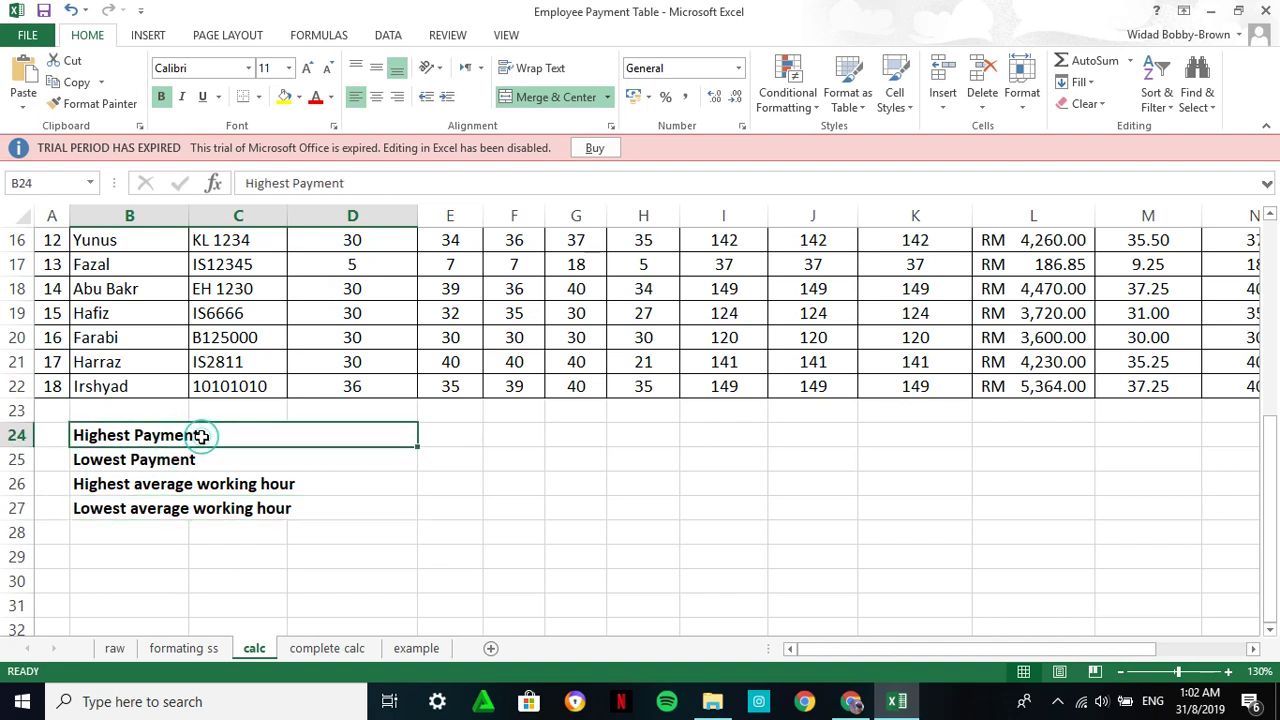
{"action": "double_click", "coordinate": [200, 436]}
{"action": "left_click_drag", "start_coordinate": [200, 436], "coordinate": [143, 435]}
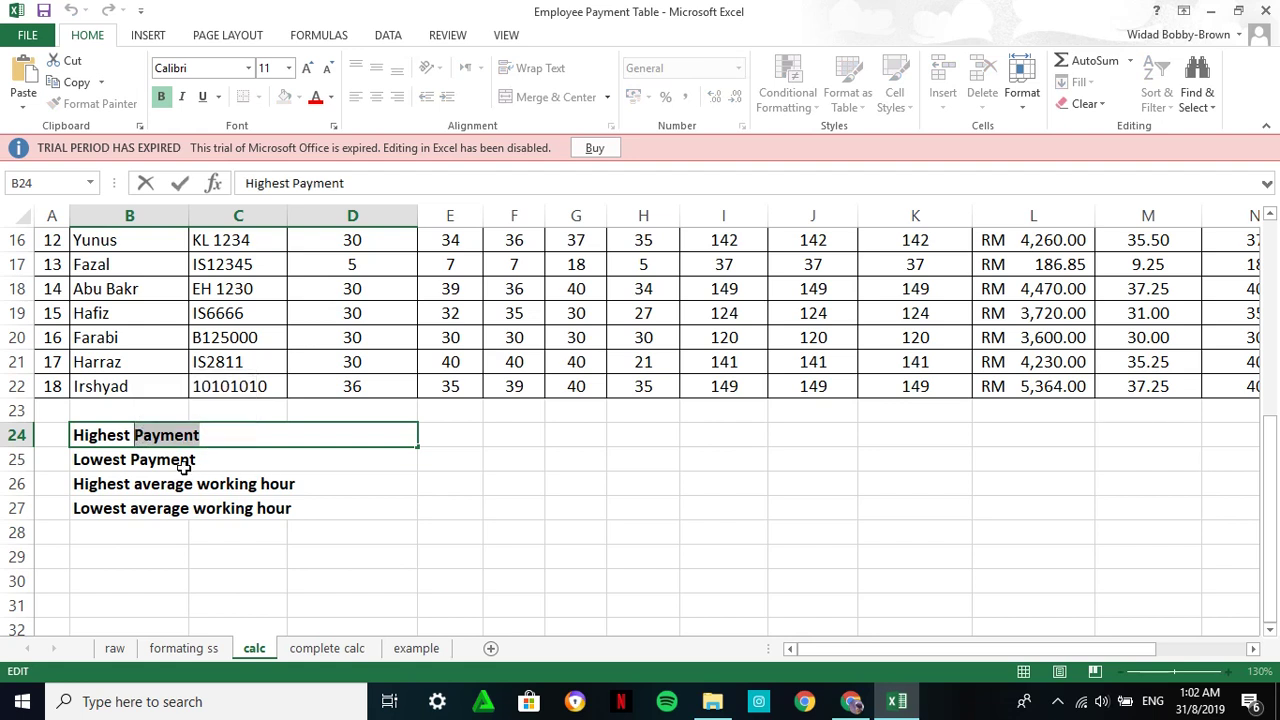
{"action": "left_click", "coordinate": [185, 503]}
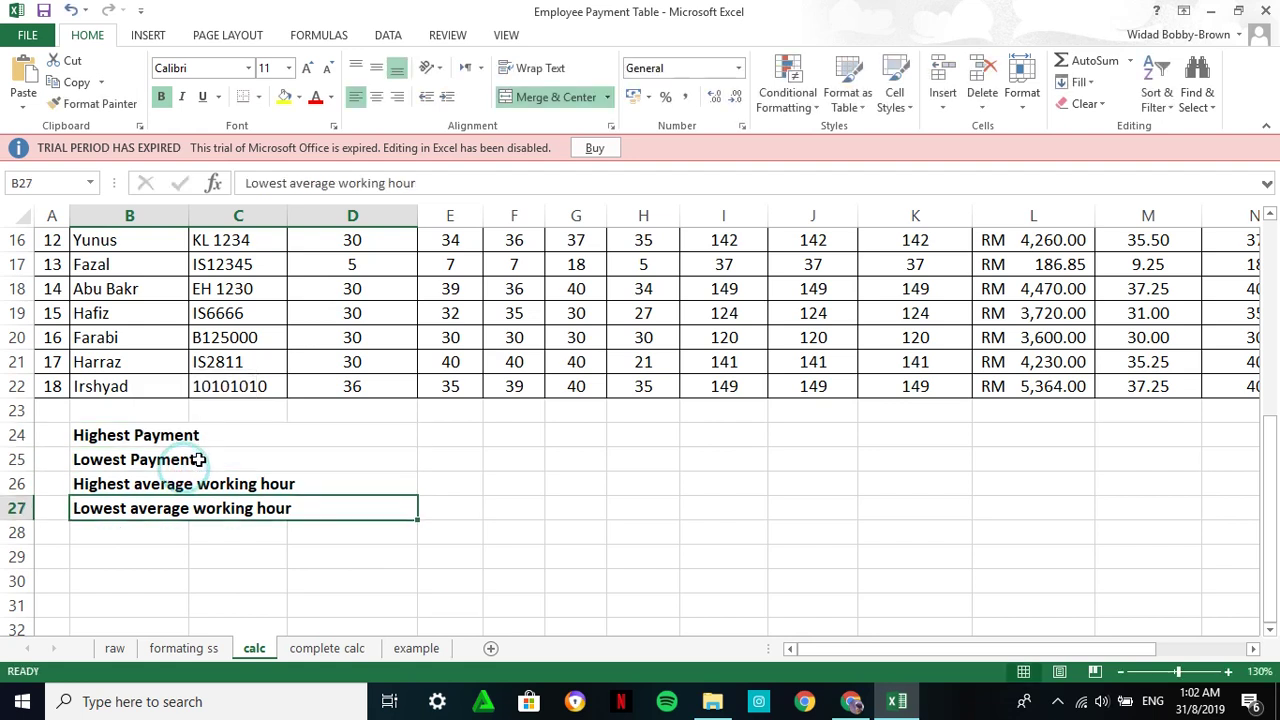
{"action": "left_click", "coordinate": [291, 484]}
{"action": "double_click", "coordinate": [291, 484]}
{"action": "left_click_drag", "start_coordinate": [296, 484], "coordinate": [134, 484]}
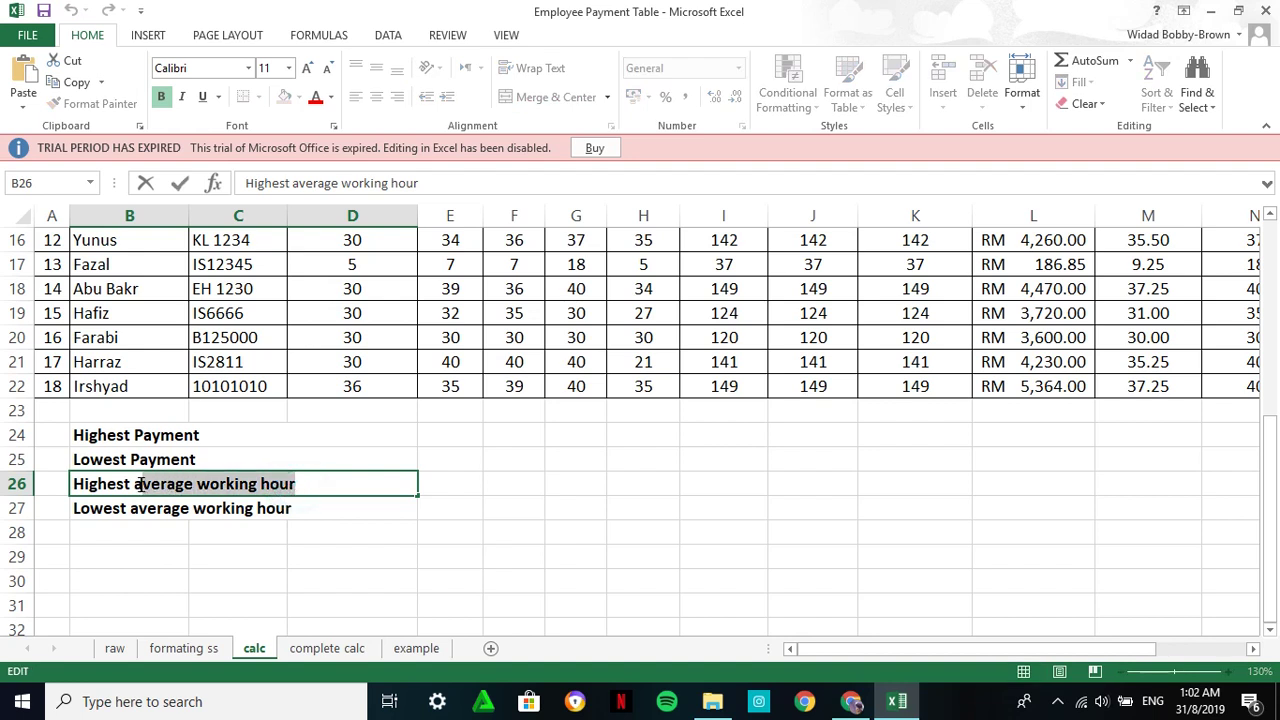
{"action": "left_click", "coordinate": [311, 431]}
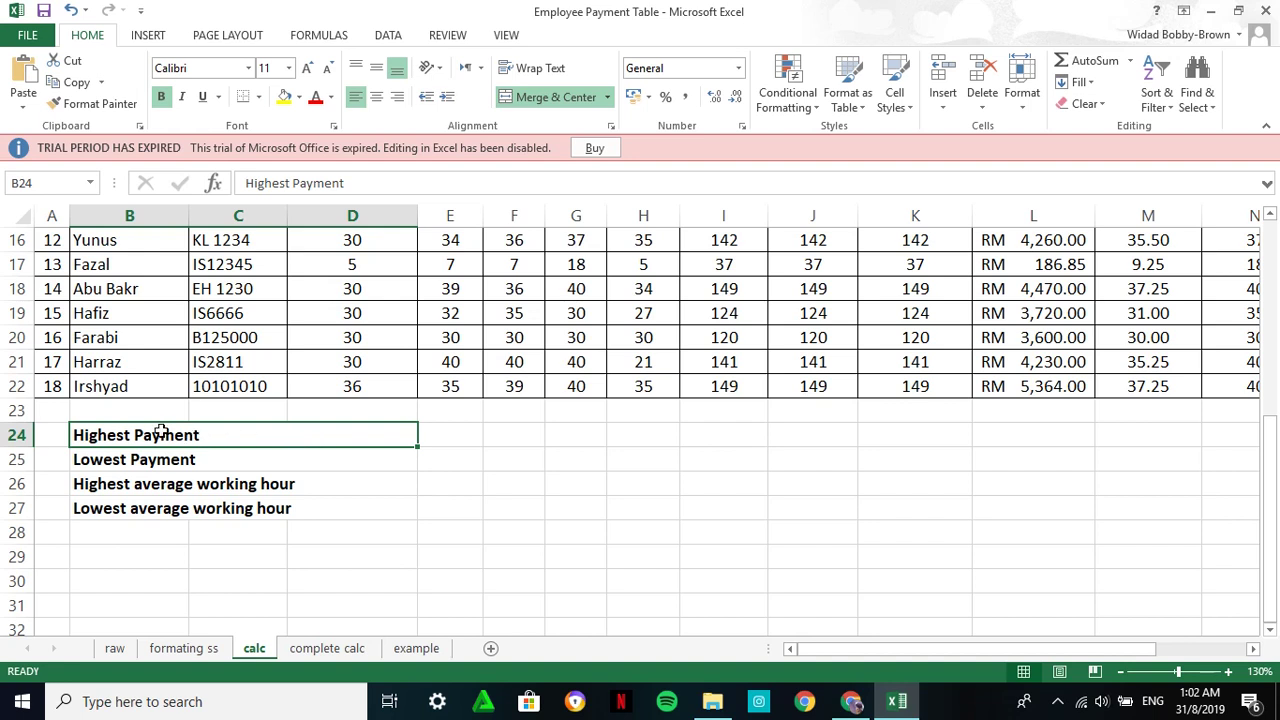
{"action": "left_click", "coordinate": [177, 486]}
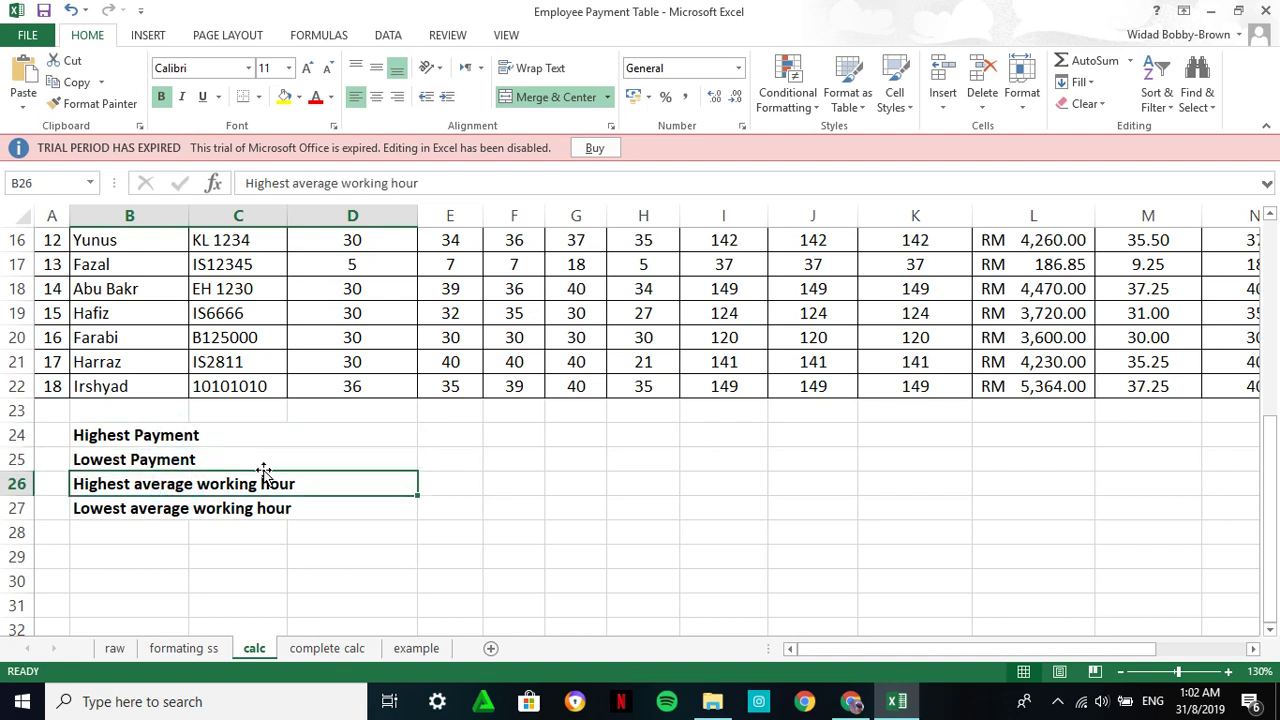
{"action": "left_click", "coordinate": [431, 431]}
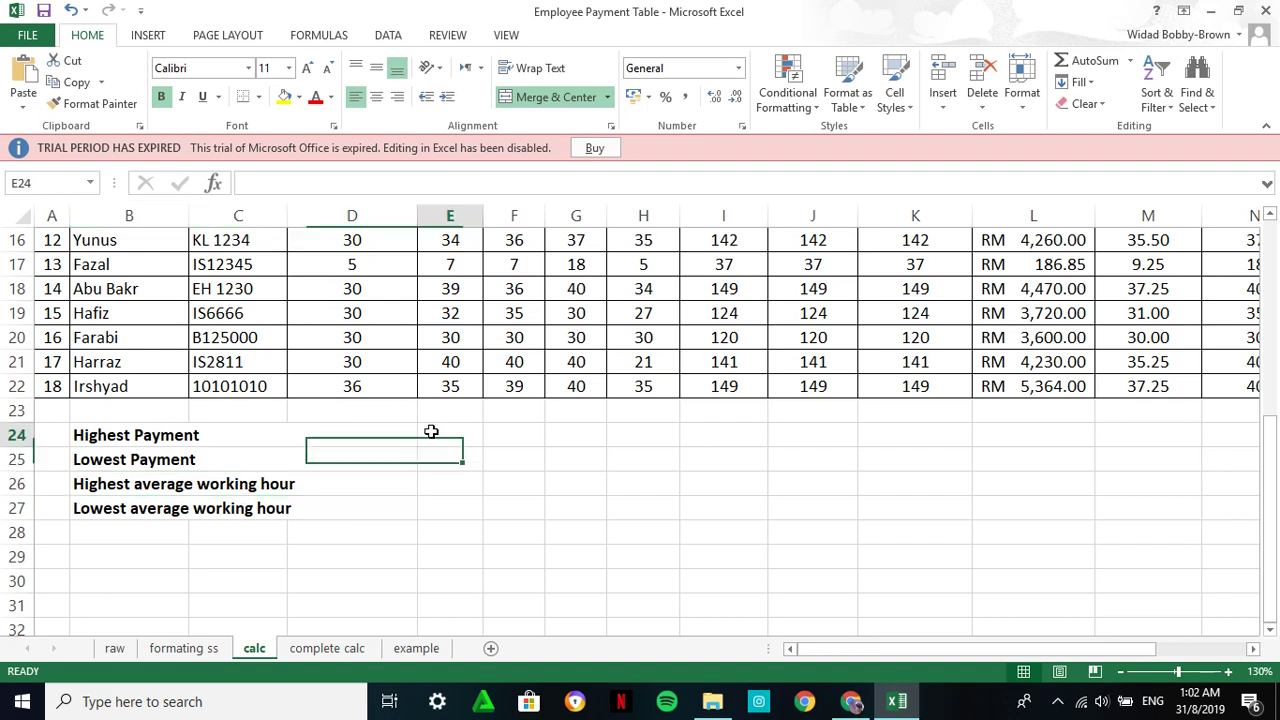
{"action": "left_click", "coordinate": [442, 481]}
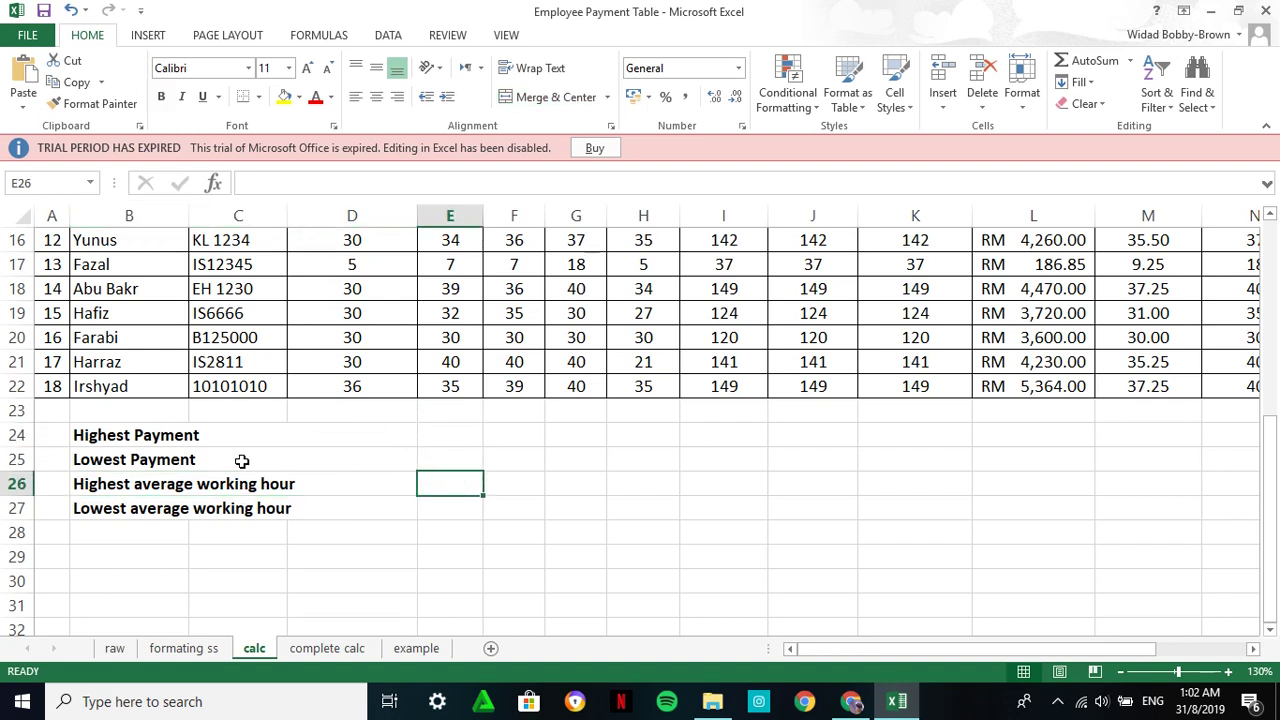
{"action": "left_click", "coordinate": [196, 461]}
{"action": "left_click", "coordinate": [272, 516]}
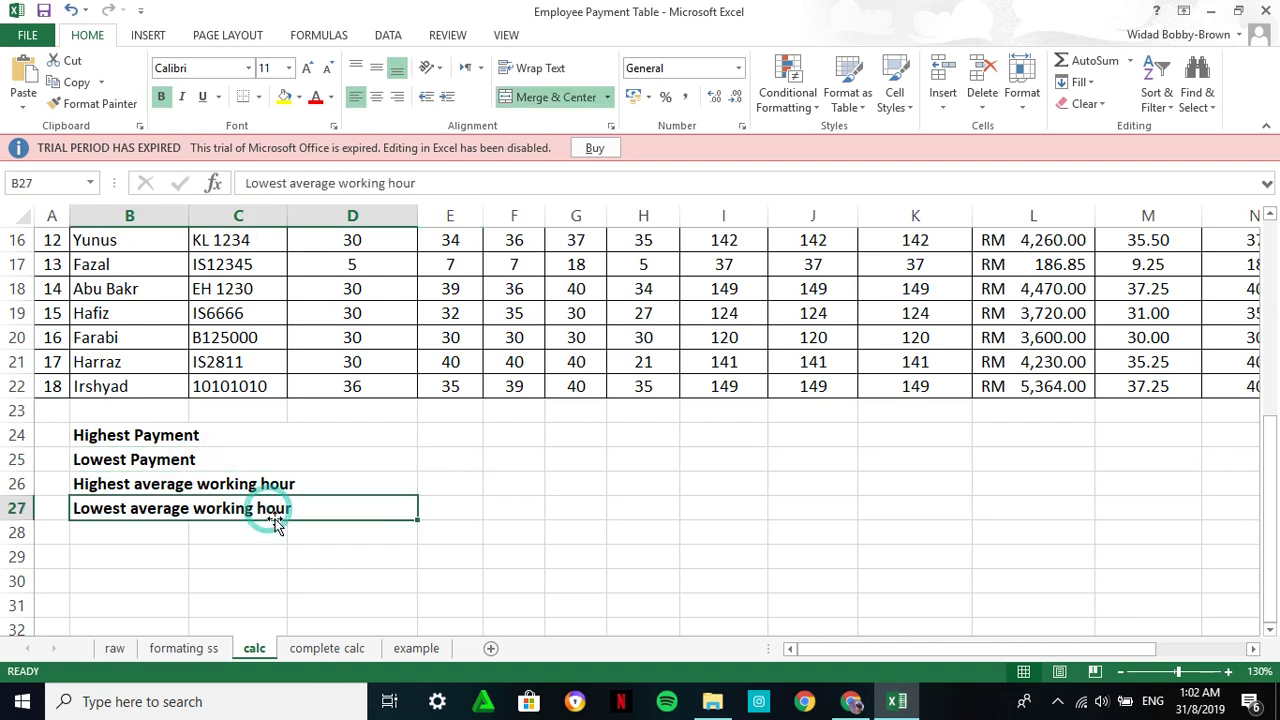
Calculate the Highest Payment in E24 with =max(L5:L22), then check it against the last employee's total payment.
{"action": "left_click", "coordinate": [463, 440]}
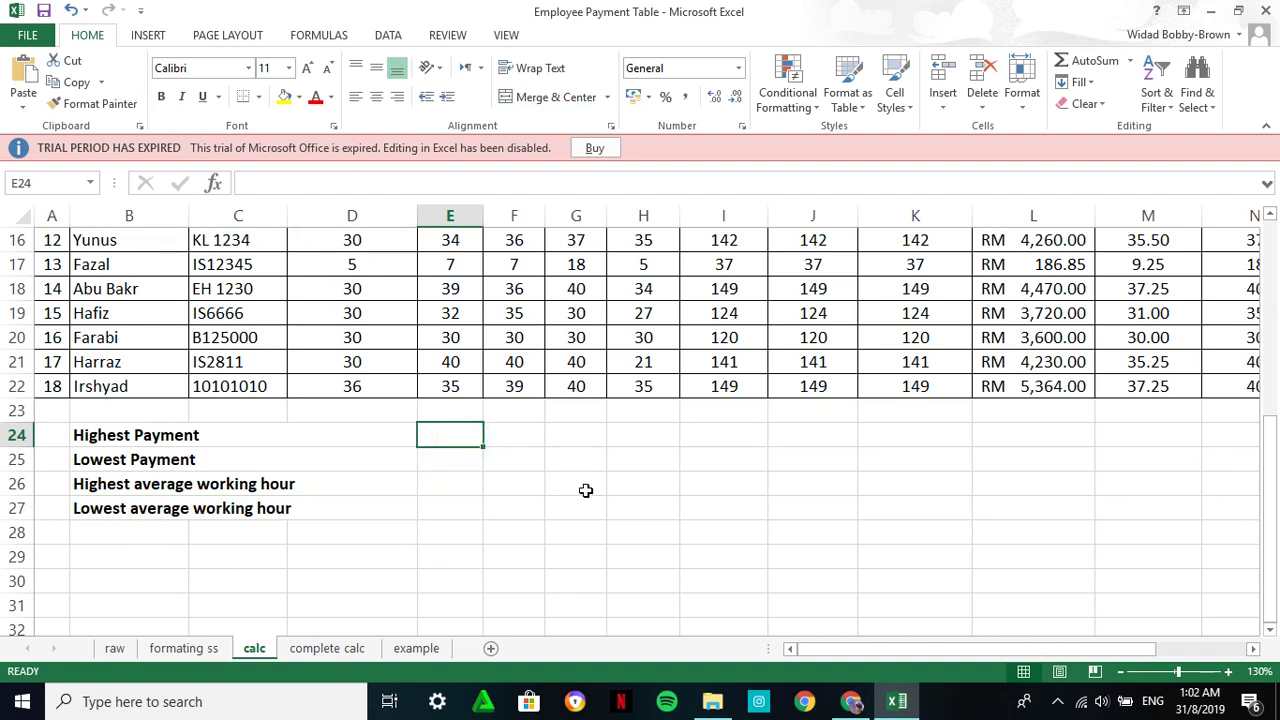
{"action": "type", "text": "=max"}
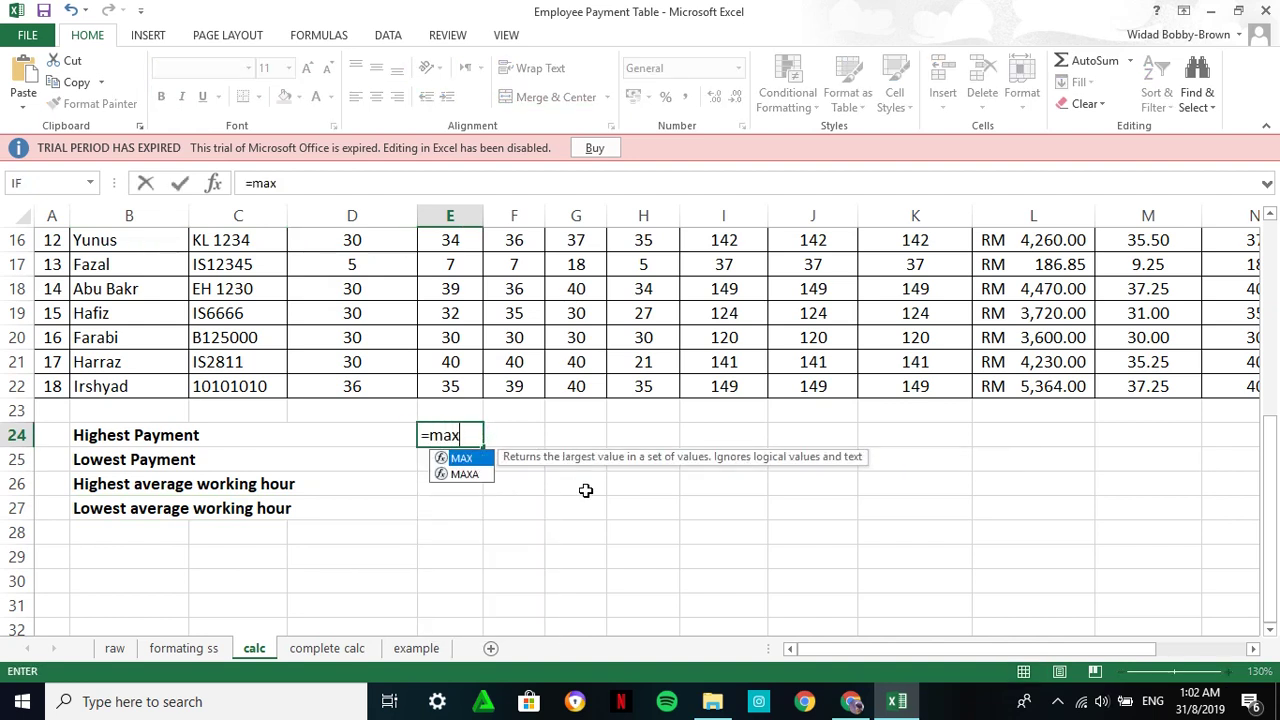
{"action": "type", "text": "("}
{"action": "left_click_drag", "start_coordinate": [828, 650], "coordinate": [880, 594]}
{"action": "scroll", "coordinate": [872, 515], "scroll_direction": "up", "scroll_amount": 2}
{"action": "scroll", "coordinate": [872, 515], "scroll_direction": "up", "scroll_amount": 3}
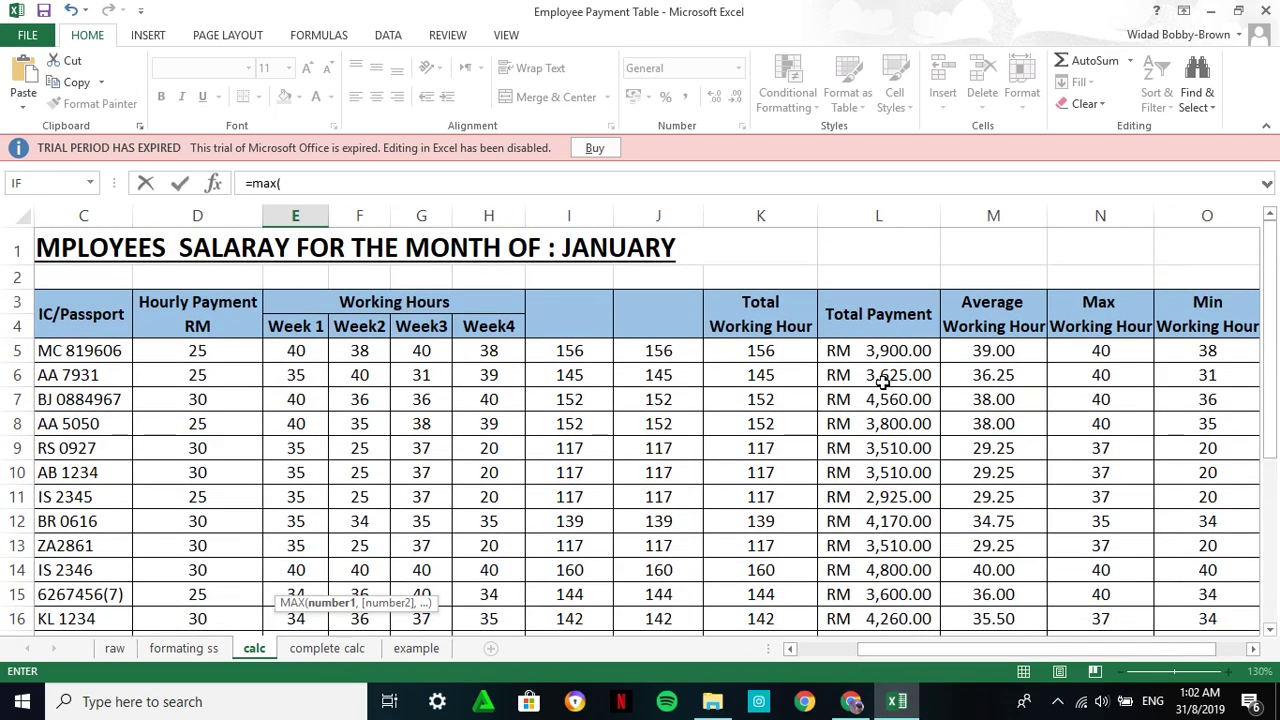
{"action": "left_click_drag", "start_coordinate": [883, 352], "coordinate": [876, 582]}
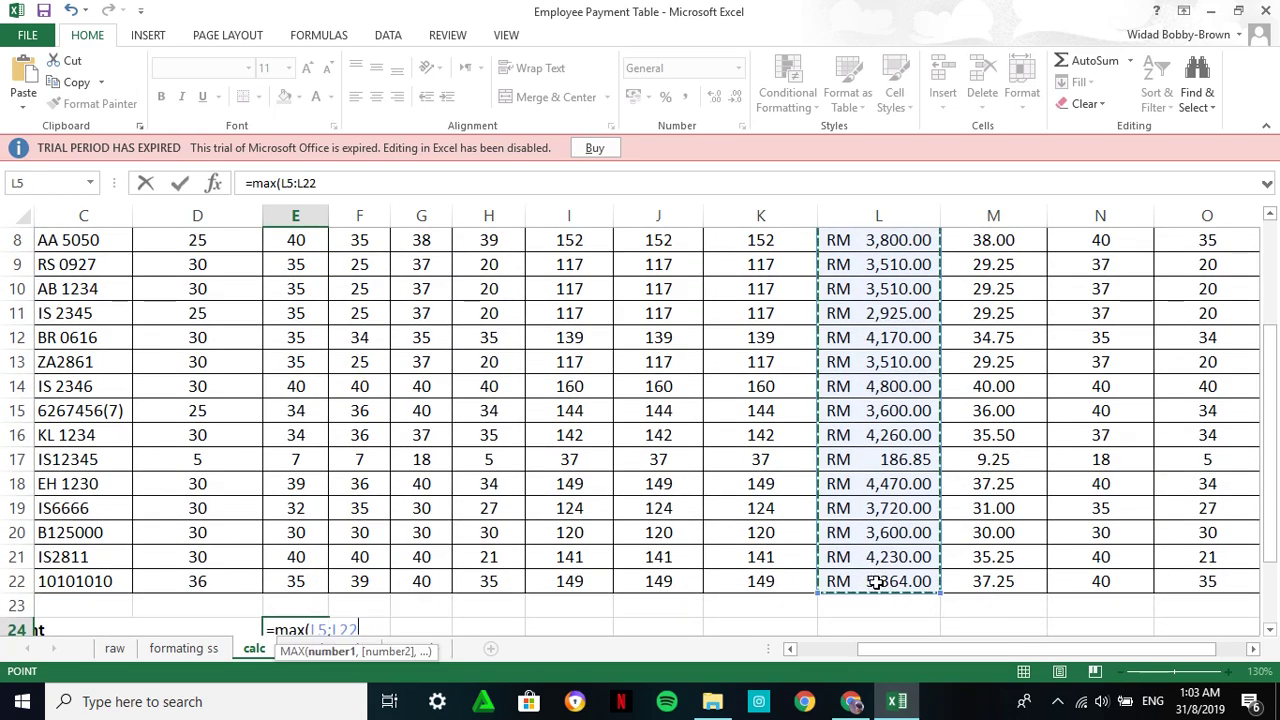
{"action": "type", "text": ")"}
{"action": "scroll", "coordinate": [714, 509], "scroll_direction": "down", "scroll_amount": 2}
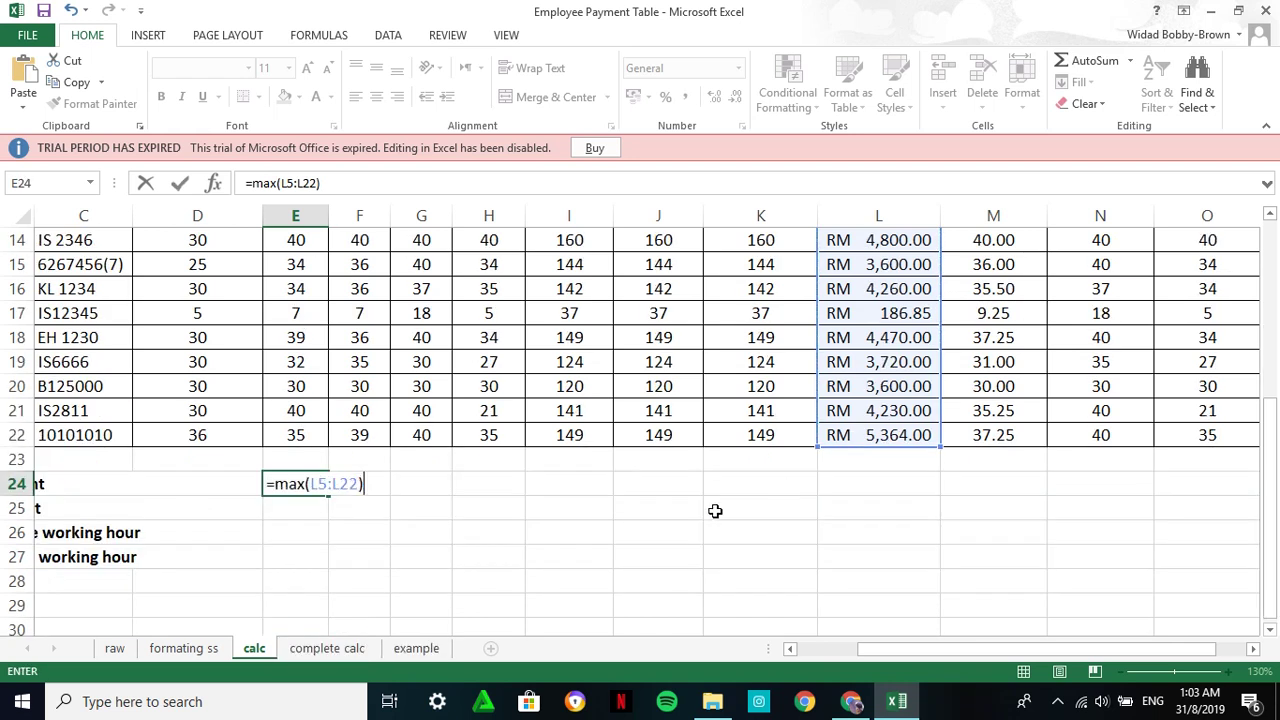
{"action": "key", "text": "Return"}
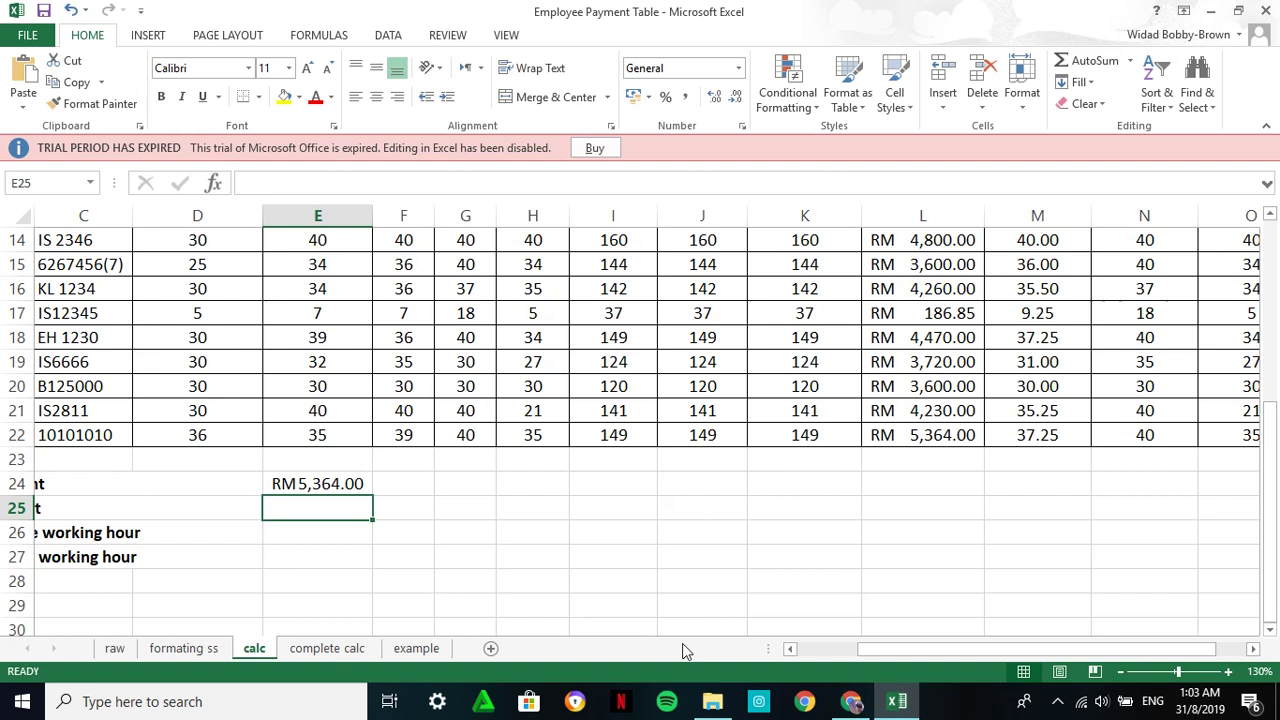
{"action": "left_click", "coordinate": [875, 437]}
{"action": "left_click_drag", "start_coordinate": [955, 650], "coordinate": [866, 660]}
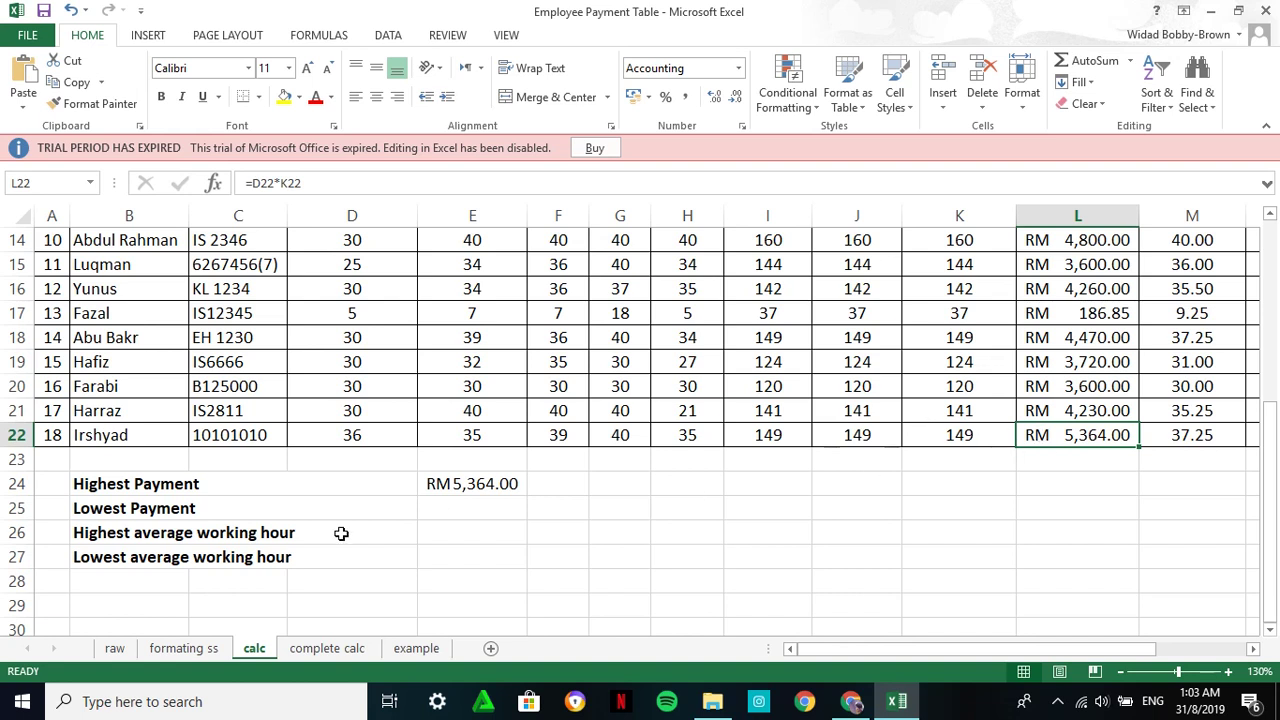
{"action": "left_click", "coordinate": [500, 506]}
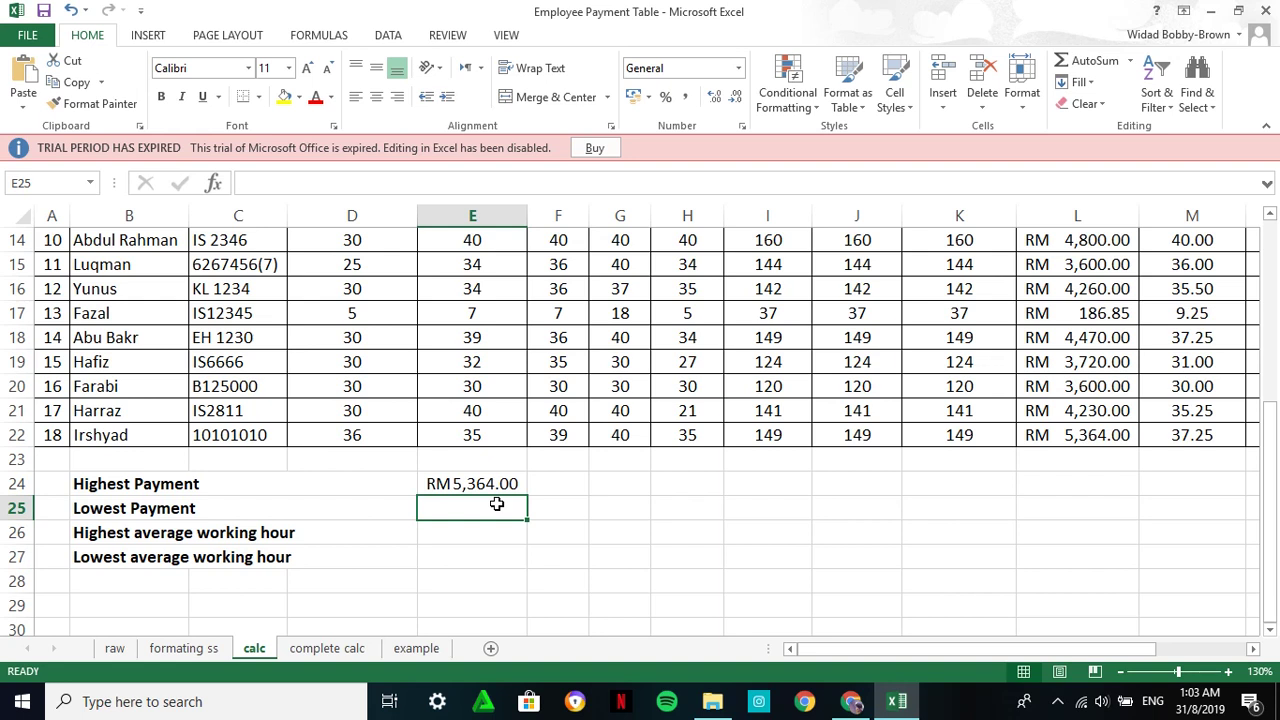
{"action": "type", "text": "="}
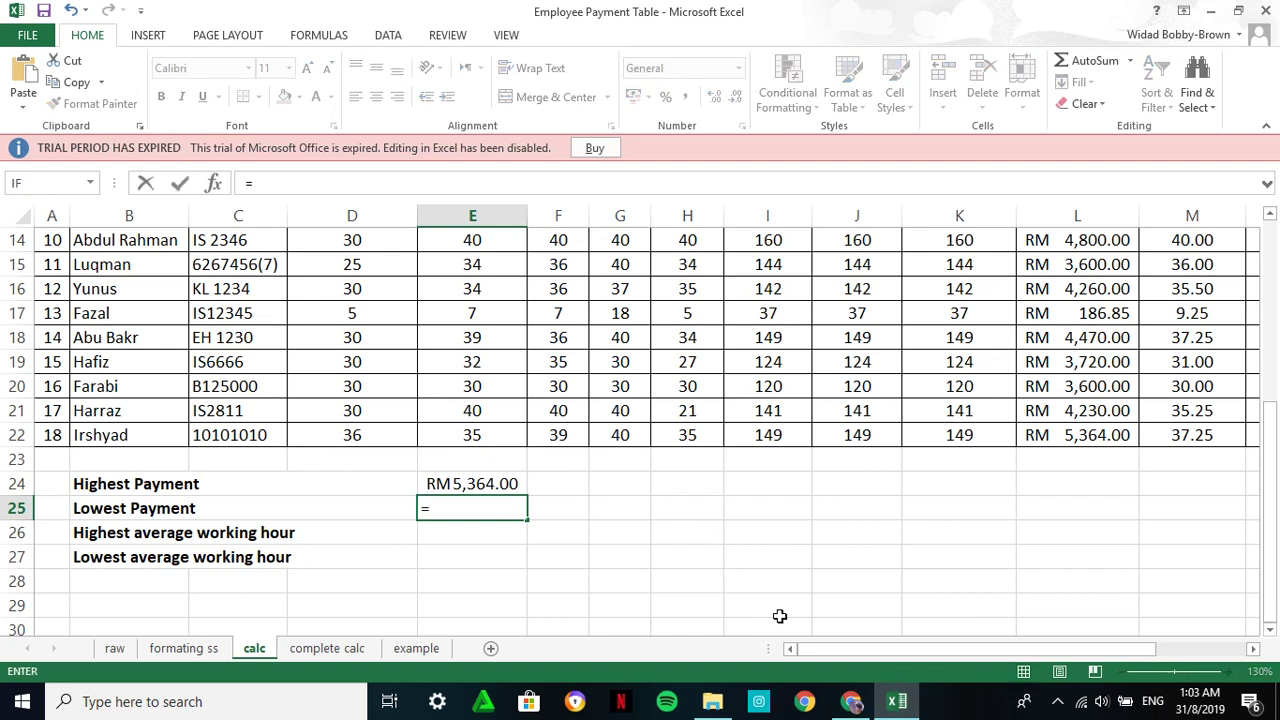
{"action": "type", "text": "min"}
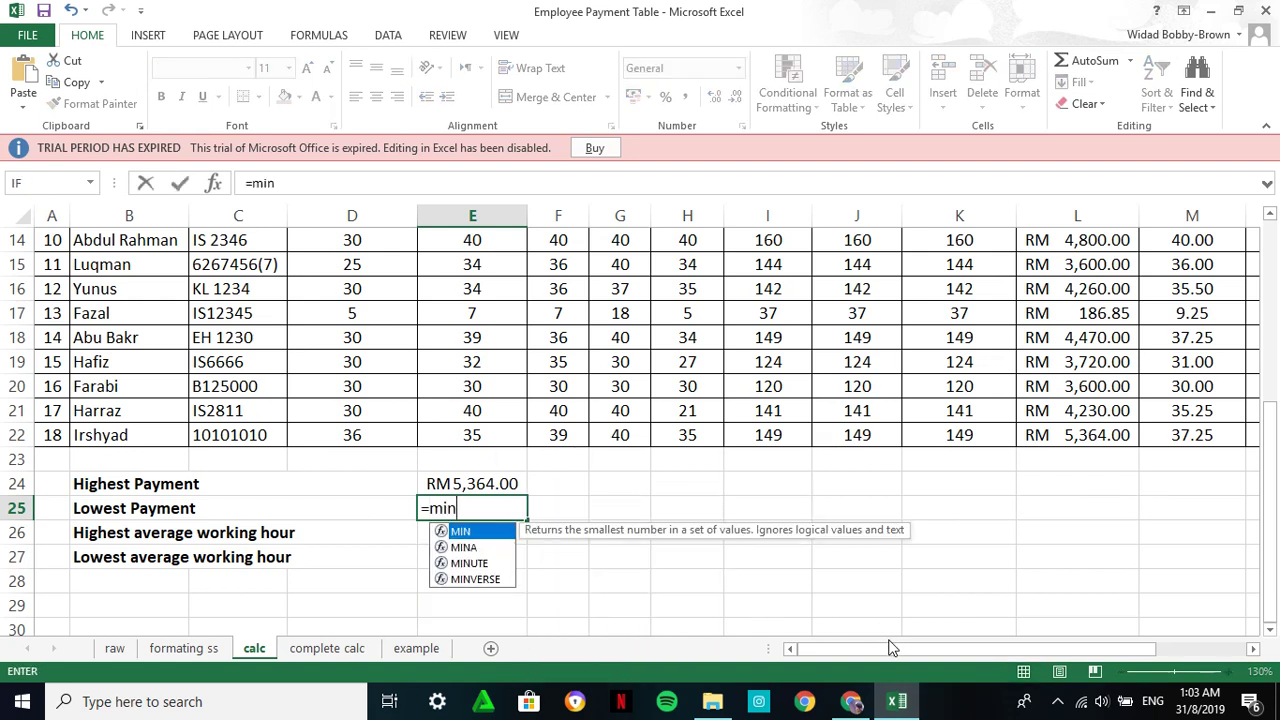
{"action": "left_click_drag", "start_coordinate": [930, 648], "coordinate": [1051, 651]}
{"action": "scroll", "coordinate": [931, 517], "scroll_direction": "up", "scroll_amount": 5}
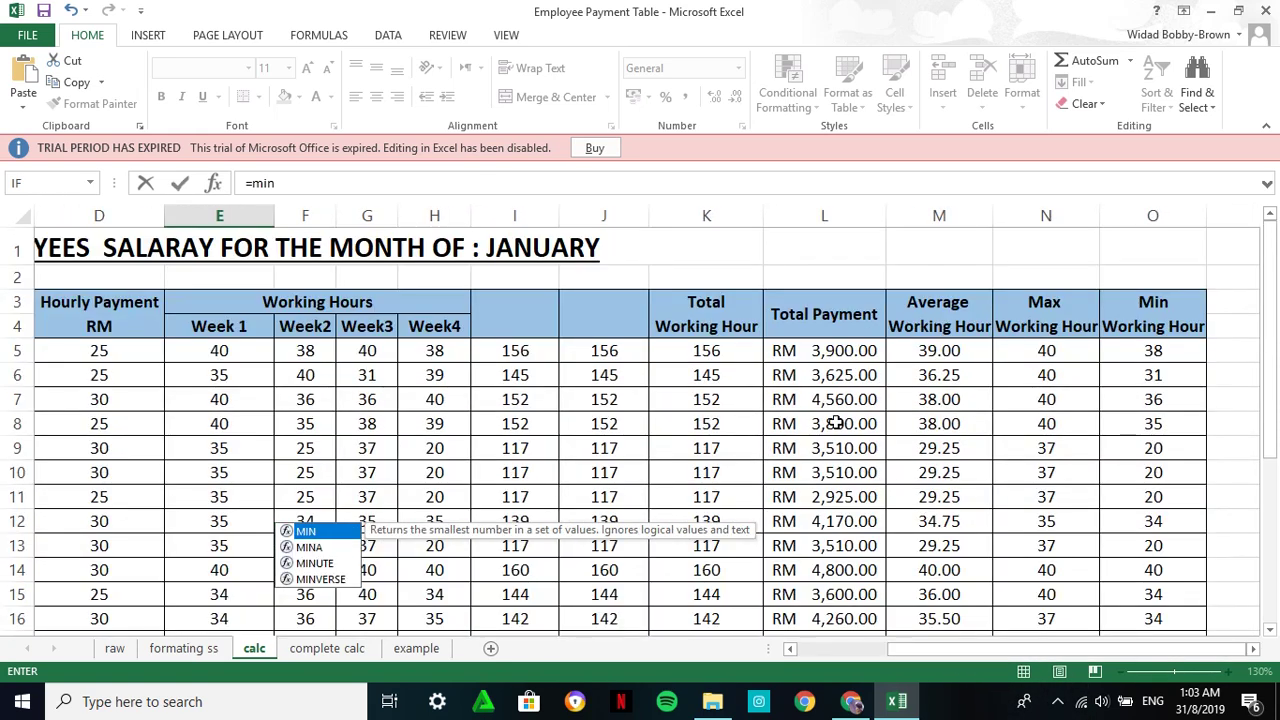
{"action": "left_click_drag", "start_coordinate": [826, 353], "coordinate": [843, 592]}
{"action": "scroll", "coordinate": [843, 592], "scroll_direction": "down", "scroll_amount": 5}
{"action": "scroll", "coordinate": [831, 466], "scroll_direction": "up", "scroll_amount": 5}
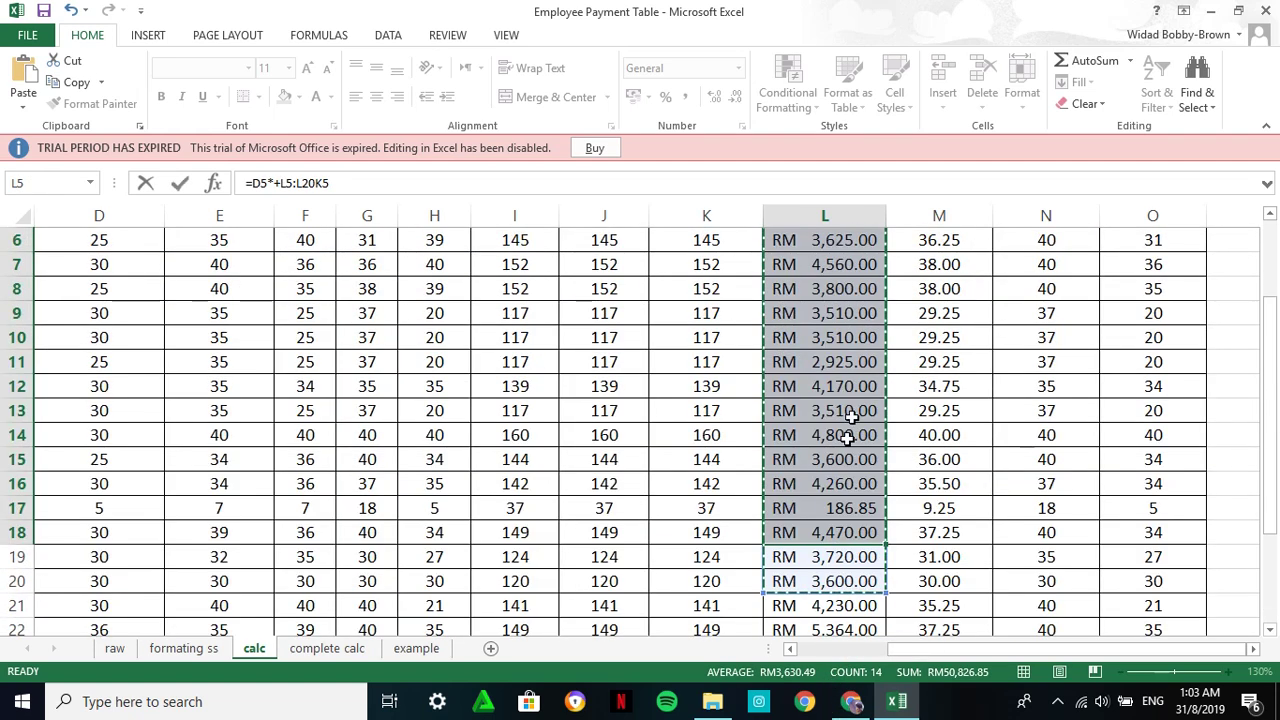
{"action": "key", "text": "Escape"}
{"action": "scroll", "coordinate": [840, 365], "scroll_direction": "up", "scroll_amount": 2}
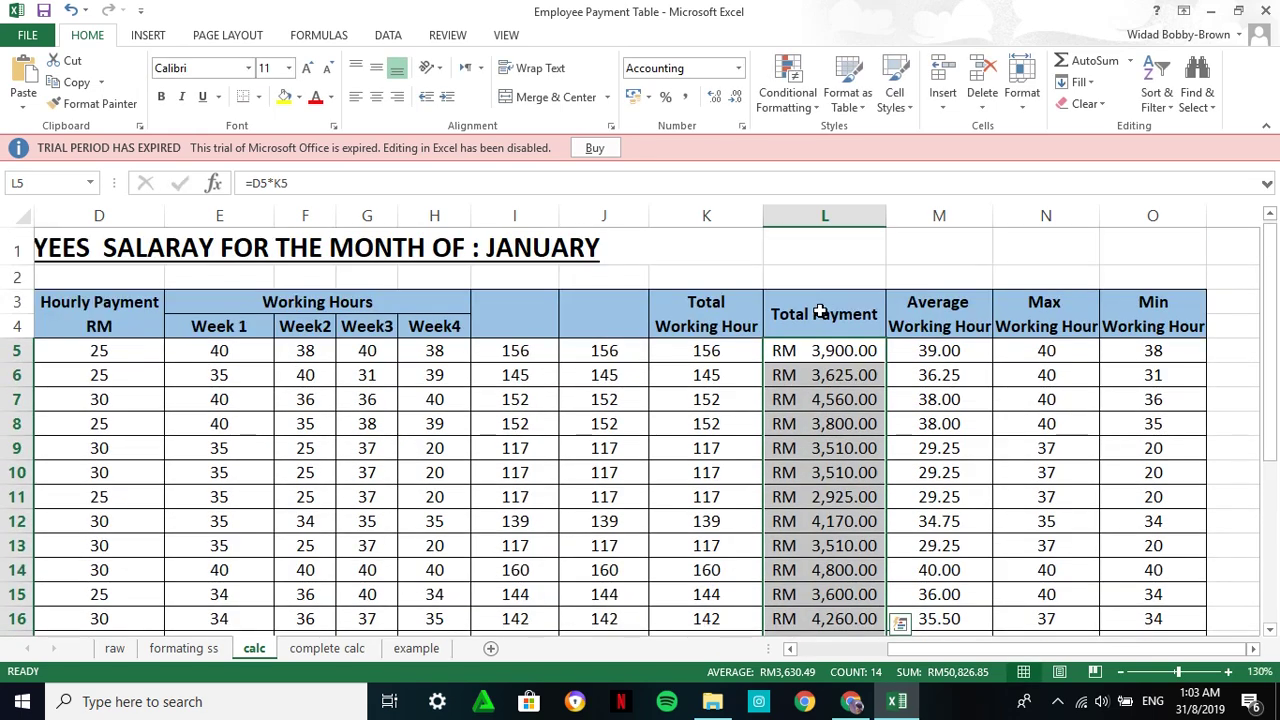
{"action": "left_click_drag", "start_coordinate": [829, 351], "coordinate": [824, 630]}
{"action": "scroll", "coordinate": [694, 581], "scroll_direction": "down", "scroll_amount": 4}
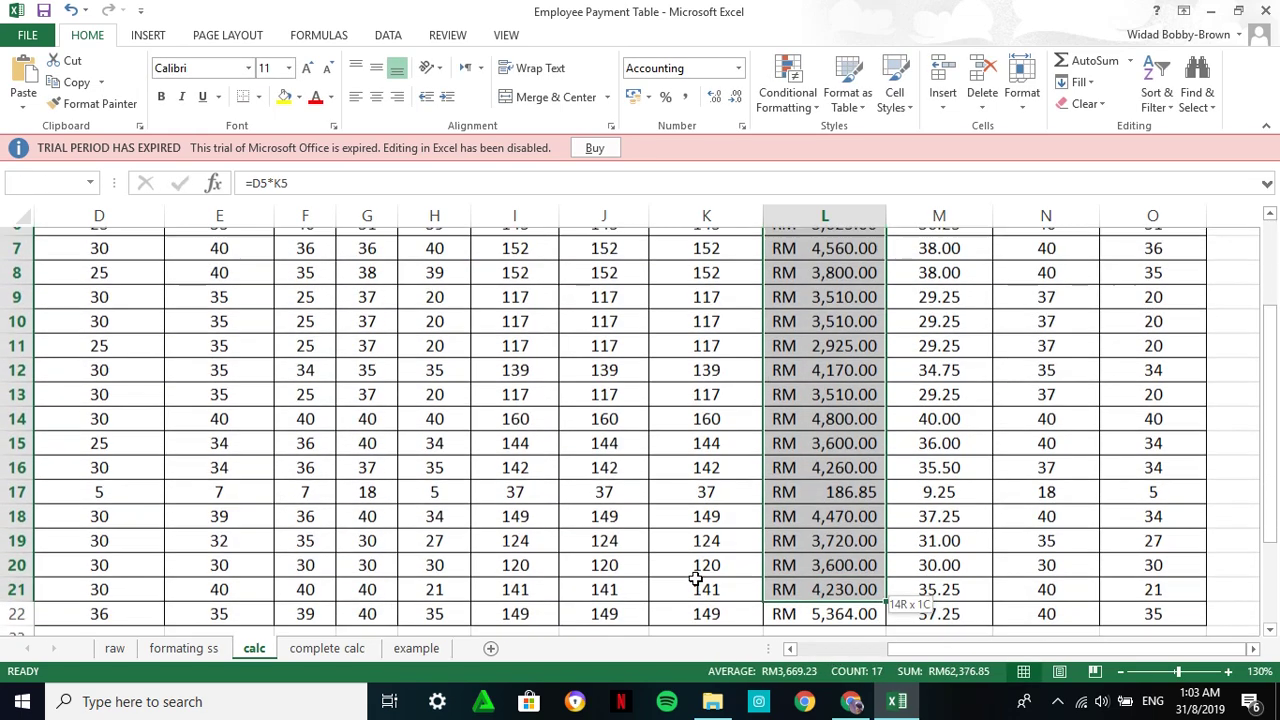
{"action": "scroll", "coordinate": [500, 569], "scroll_direction": "down", "scroll_amount": 2}
{"action": "scroll", "coordinate": [186, 363], "scroll_direction": "up", "scroll_amount": 1}
Replace the incomplete formula for the Lowest Payment in E25 with =min(L5:L22).
{"action": "left_click", "coordinate": [191, 386]}
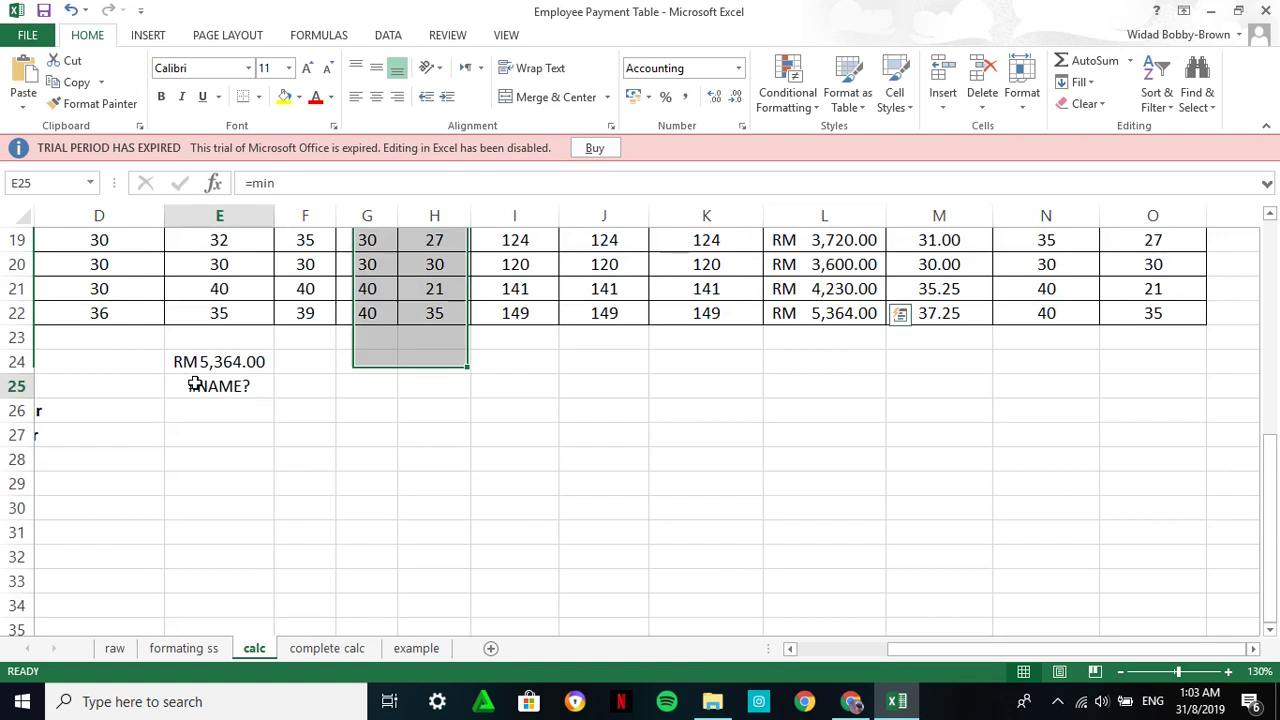
{"action": "double_click", "coordinate": [193, 386]}
{"action": "key", "text": "BackSpace"}
{"action": "key", "text": "BackSpace"}
{"action": "key", "text": "BackSpace"}
{"action": "key", "text": "BackSpace"}
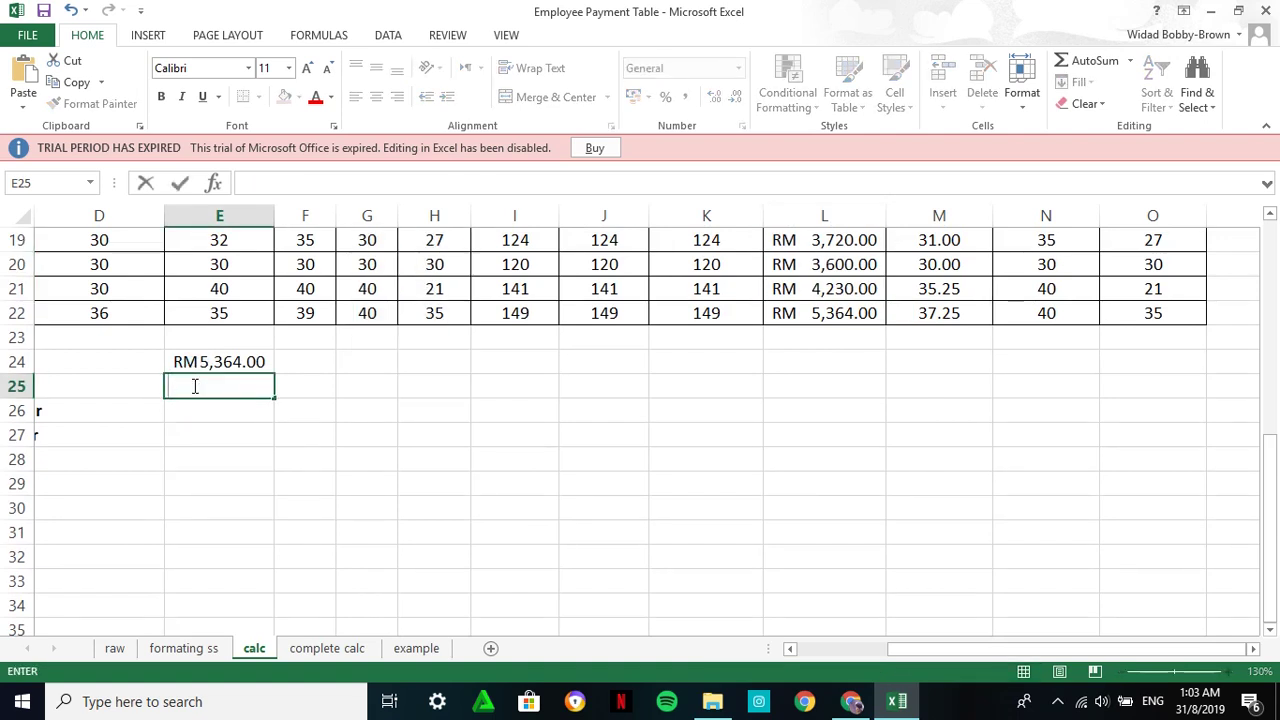
{"action": "type", "text": "="}
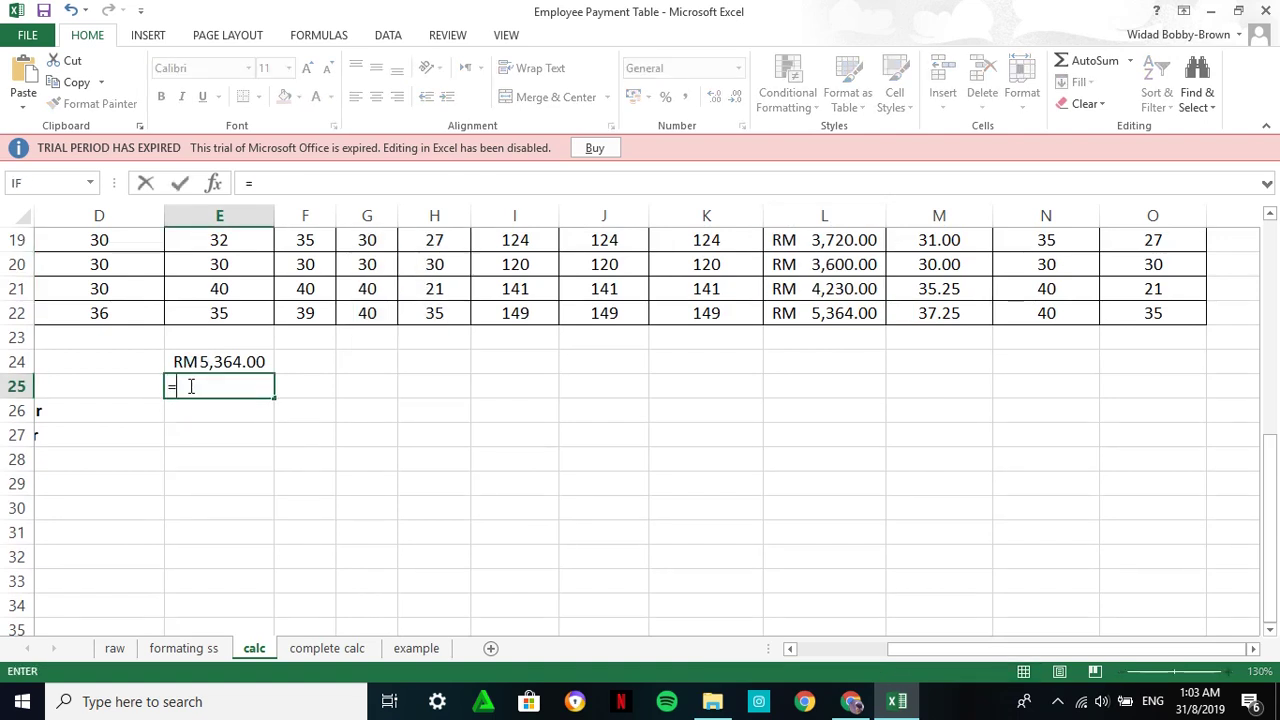
{"action": "type", "text": "min"}
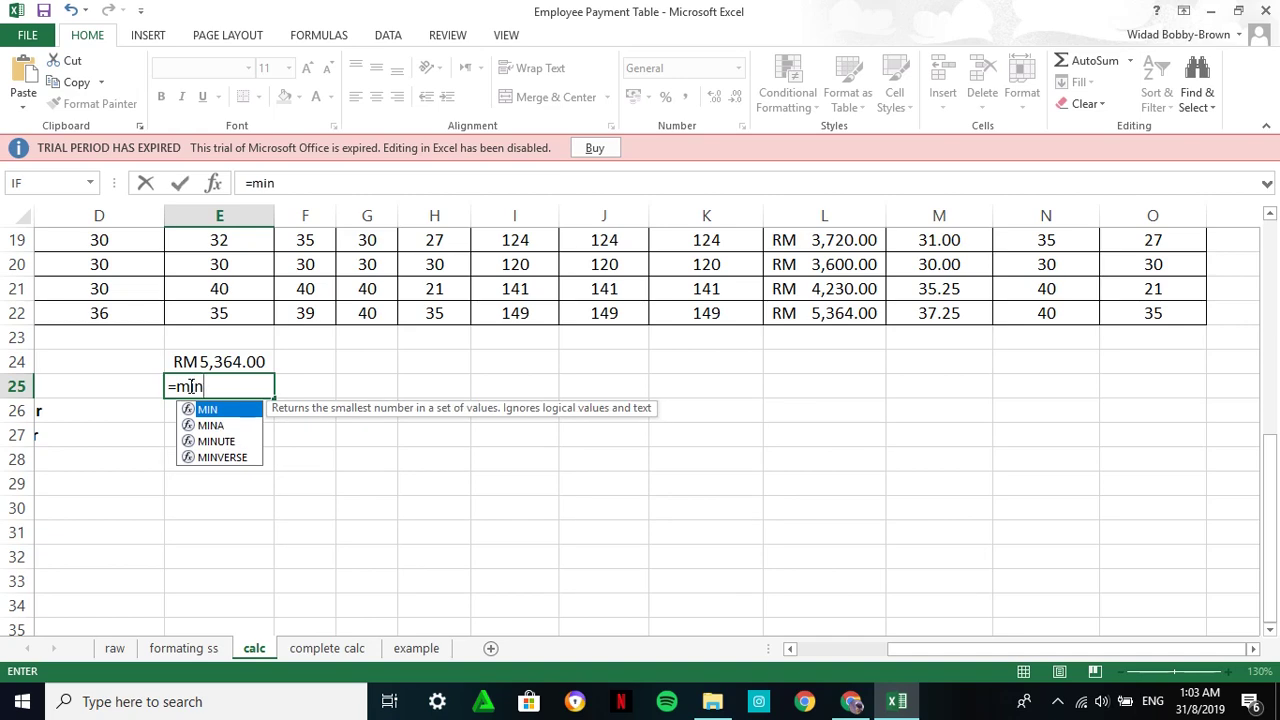
{"action": "type", "text": "("}
{"action": "scroll", "coordinate": [890, 405], "scroll_direction": "up", "scroll_amount": 6}
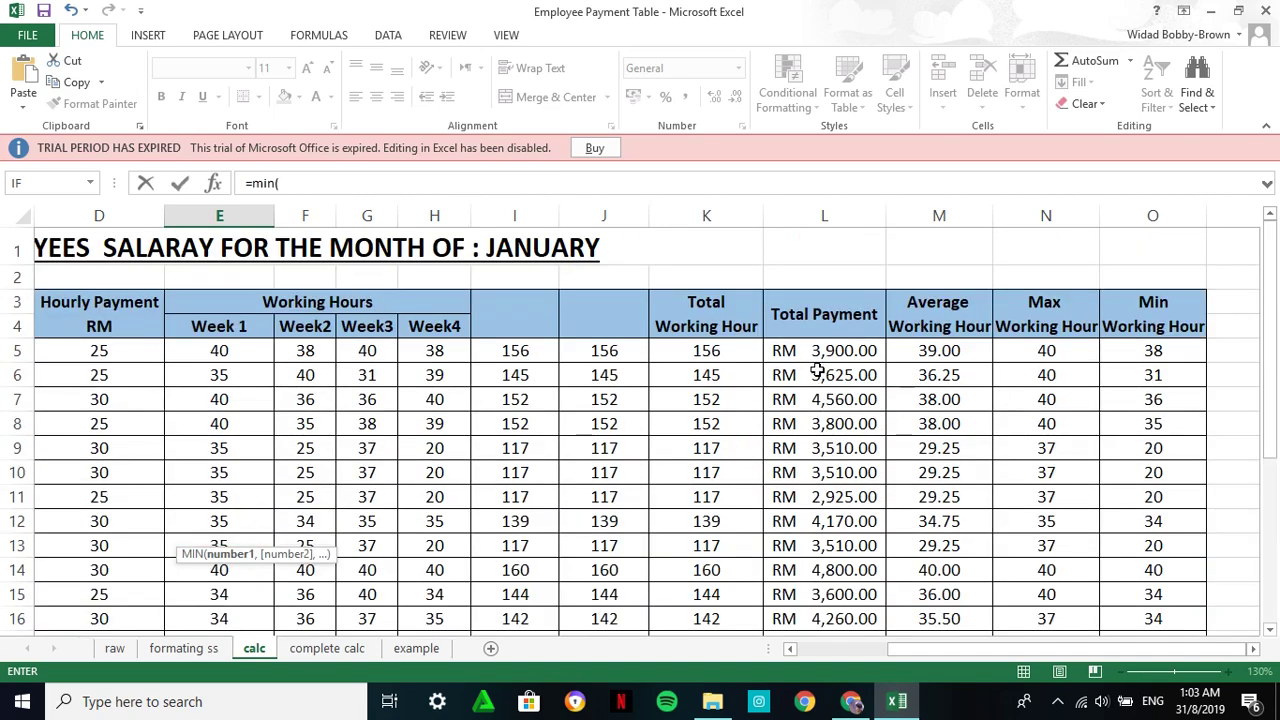
{"action": "left_click_drag", "start_coordinate": [820, 352], "coordinate": [818, 568]}
{"action": "type", "text": ")"}
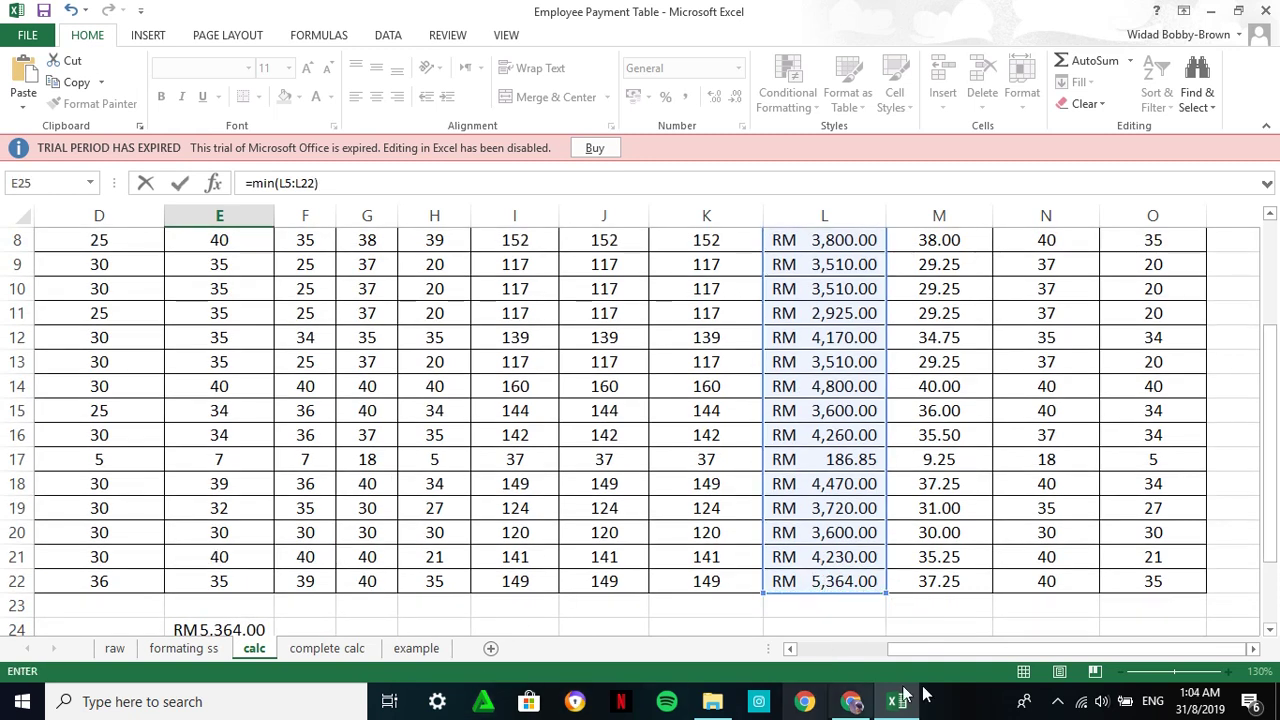
{"action": "left_click_drag", "start_coordinate": [935, 657], "coordinate": [867, 651]}
{"action": "scroll", "coordinate": [645, 400], "scroll_direction": "down", "scroll_amount": 2}
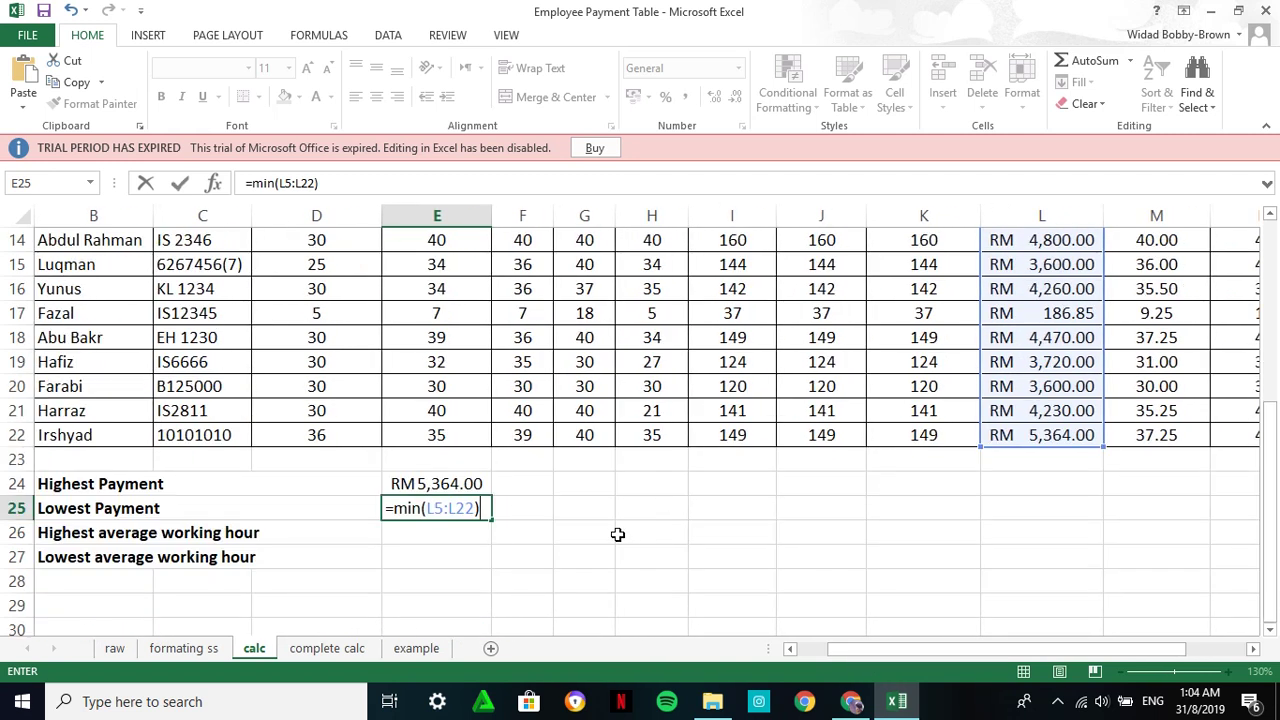
{"action": "key", "text": "Return"}
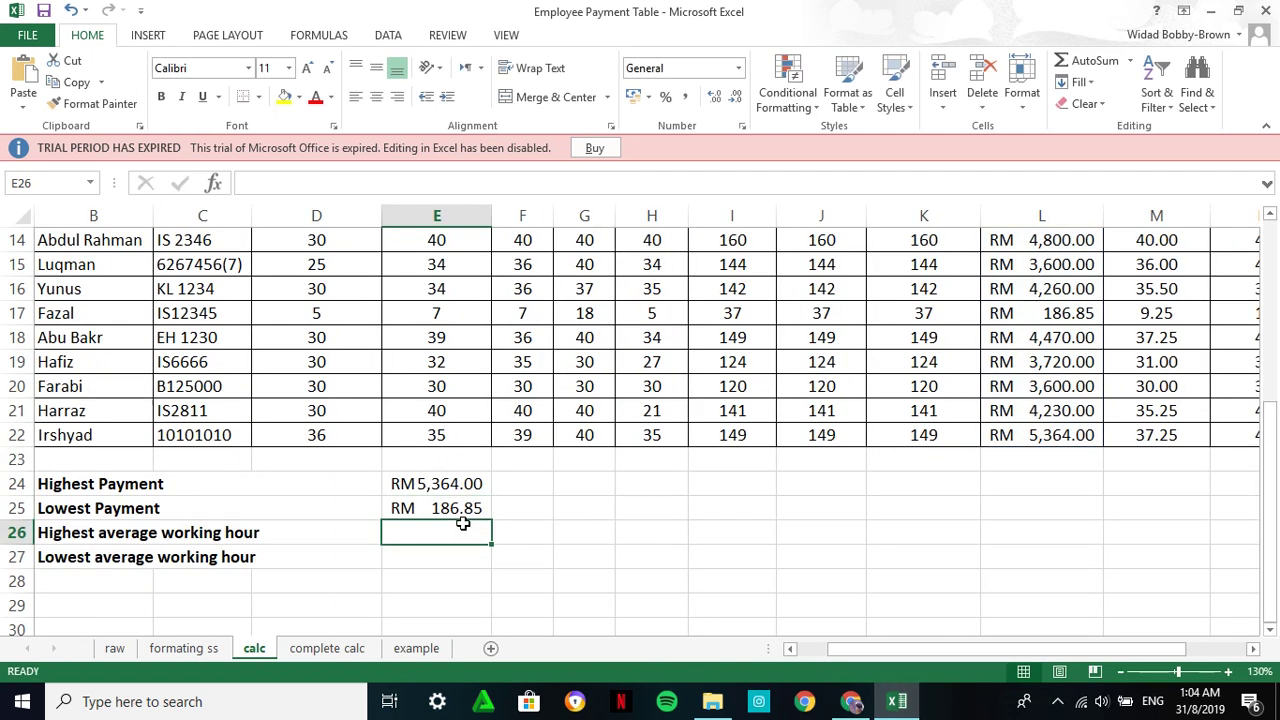
{"action": "left_click", "coordinate": [448, 509]}
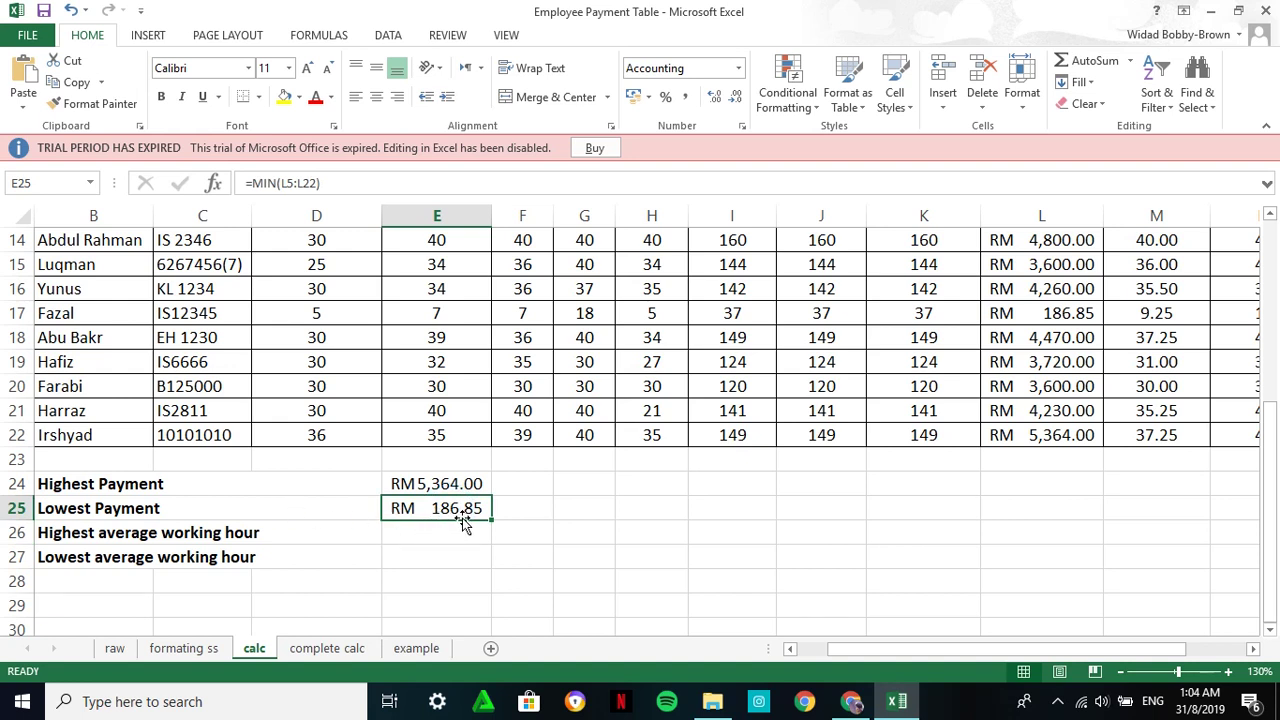
Examine the Average Working Hour values in M5:M22 that the Highest average working hour label in row 26 refers to.
{"action": "left_click", "coordinate": [410, 540]}
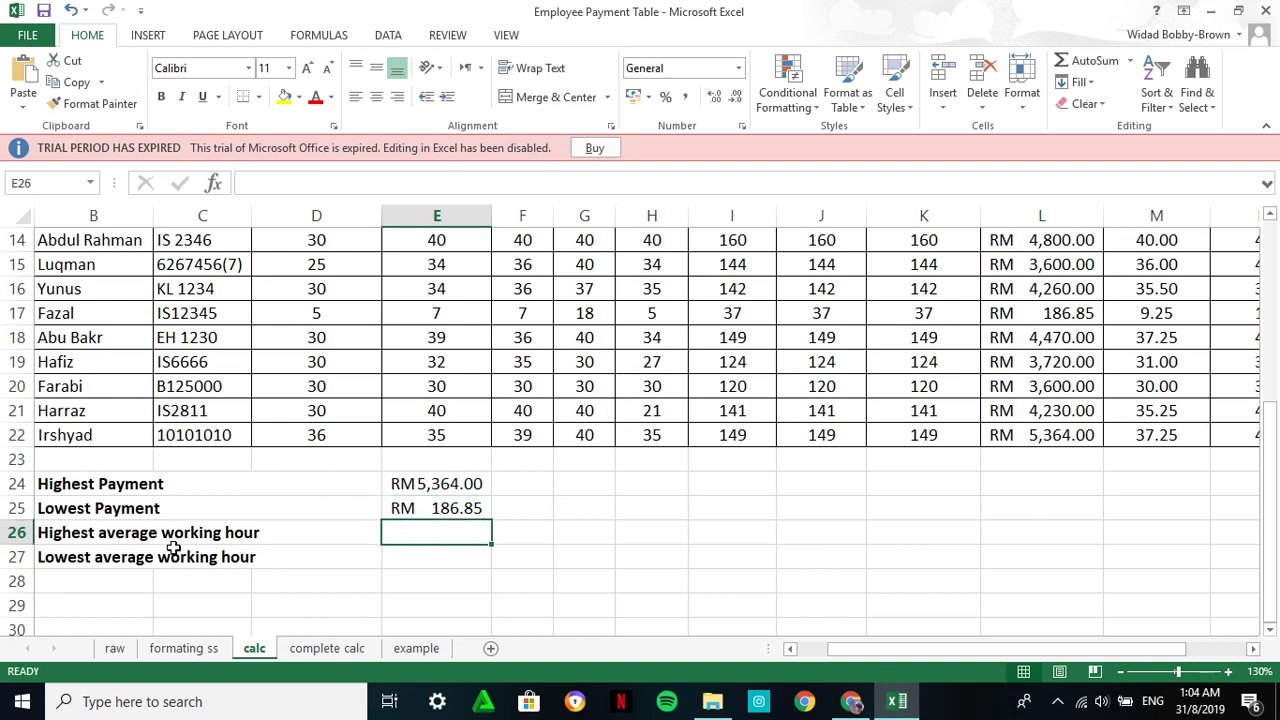
{"action": "left_click_drag", "start_coordinate": [820, 651], "coordinate": [890, 649]}
{"action": "scroll", "coordinate": [940, 560], "scroll_direction": "up", "scroll_amount": 5}
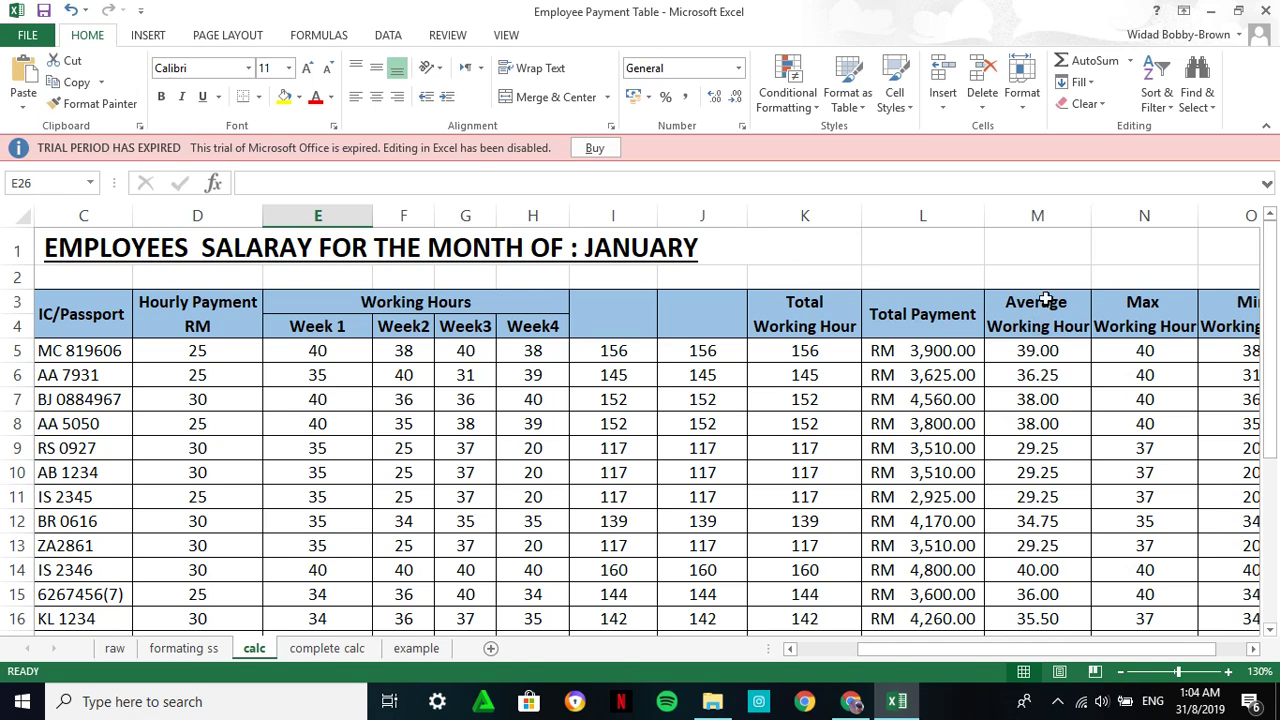
{"action": "left_click_drag", "start_coordinate": [1045, 351], "coordinate": [997, 654]}
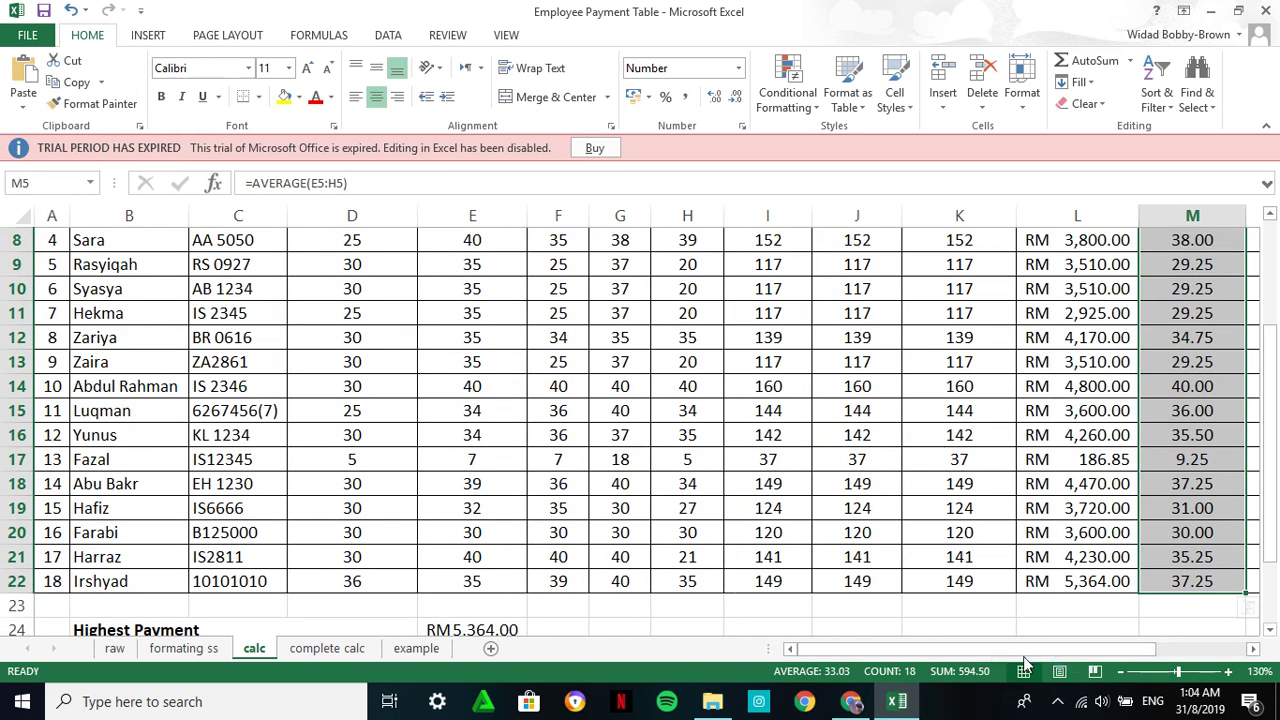
{"action": "scroll", "coordinate": [500, 573], "scroll_direction": "down", "scroll_amount": 3}
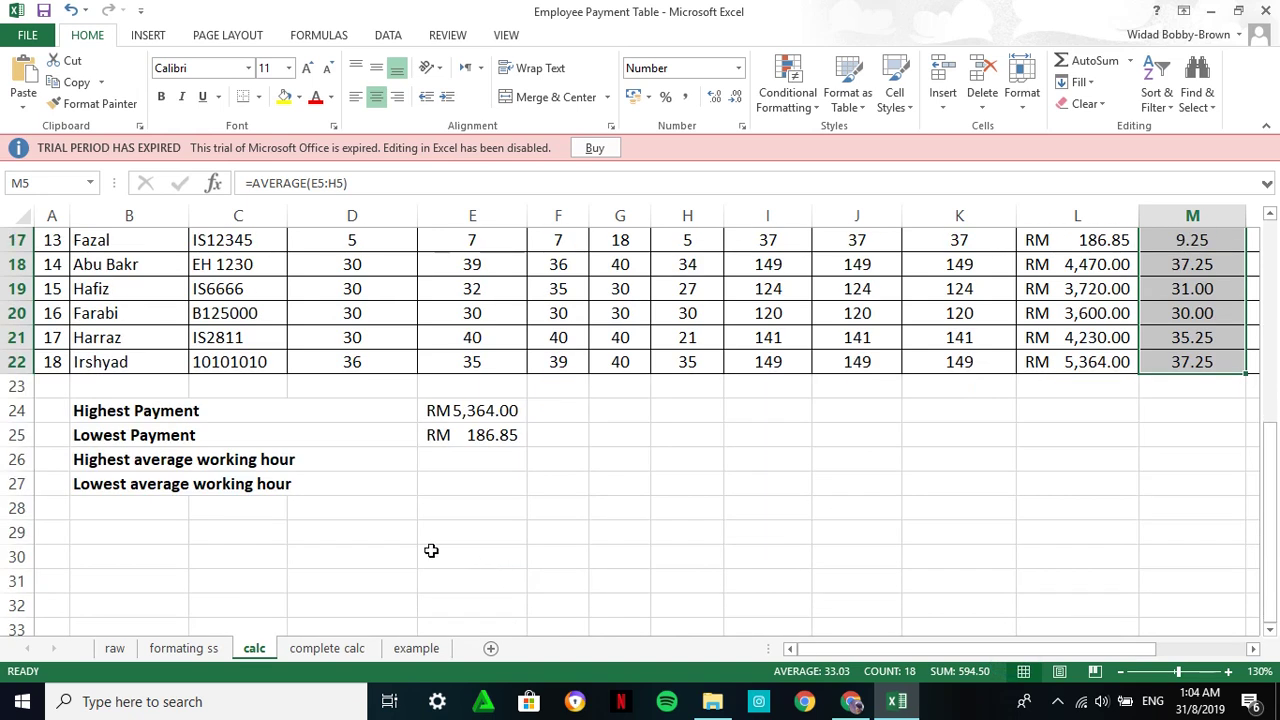
{"action": "scroll", "coordinate": [1000, 528], "scroll_direction": "up", "scroll_amount": 5}
{"action": "scroll", "coordinate": [717, 566], "scroll_direction": "down", "scroll_amount": 9}
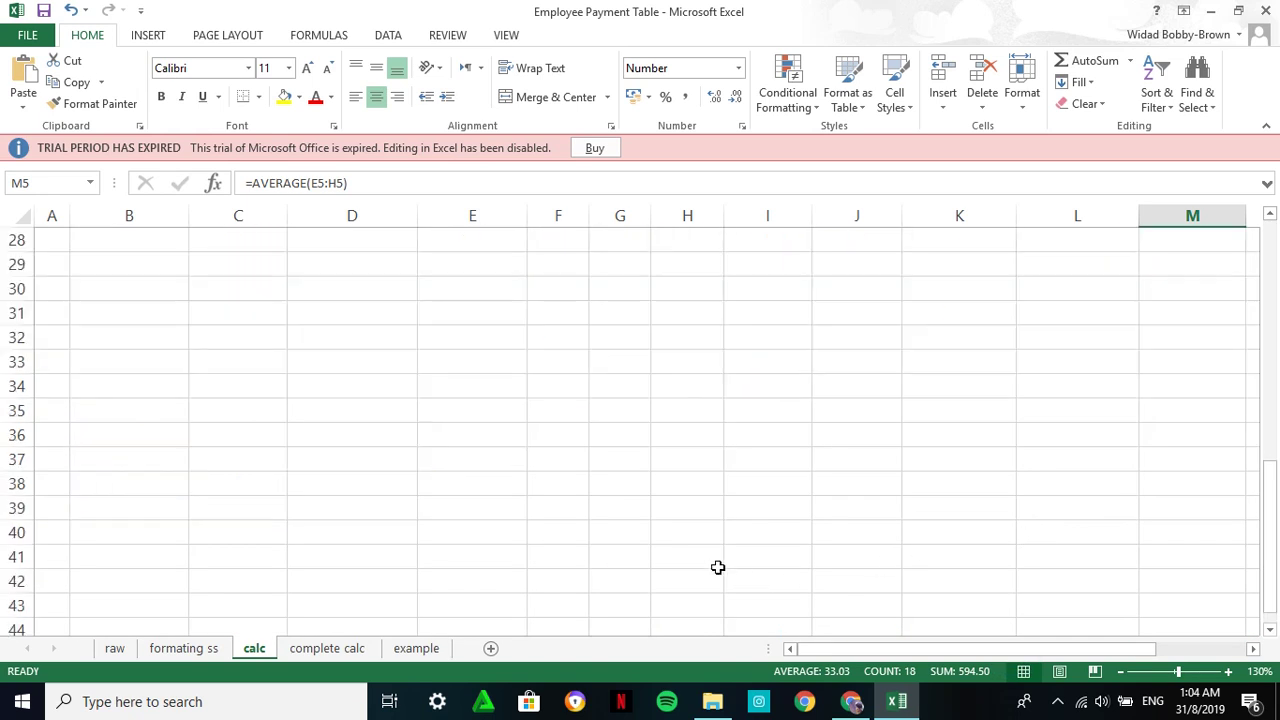
{"action": "scroll", "coordinate": [525, 460], "scroll_direction": "up", "scroll_amount": 4}
{"action": "left_click", "coordinate": [644, 482]}
Calculate the Highest average working hour in E26 with =max(M5:M22).
{"action": "left_click", "coordinate": [480, 485]}
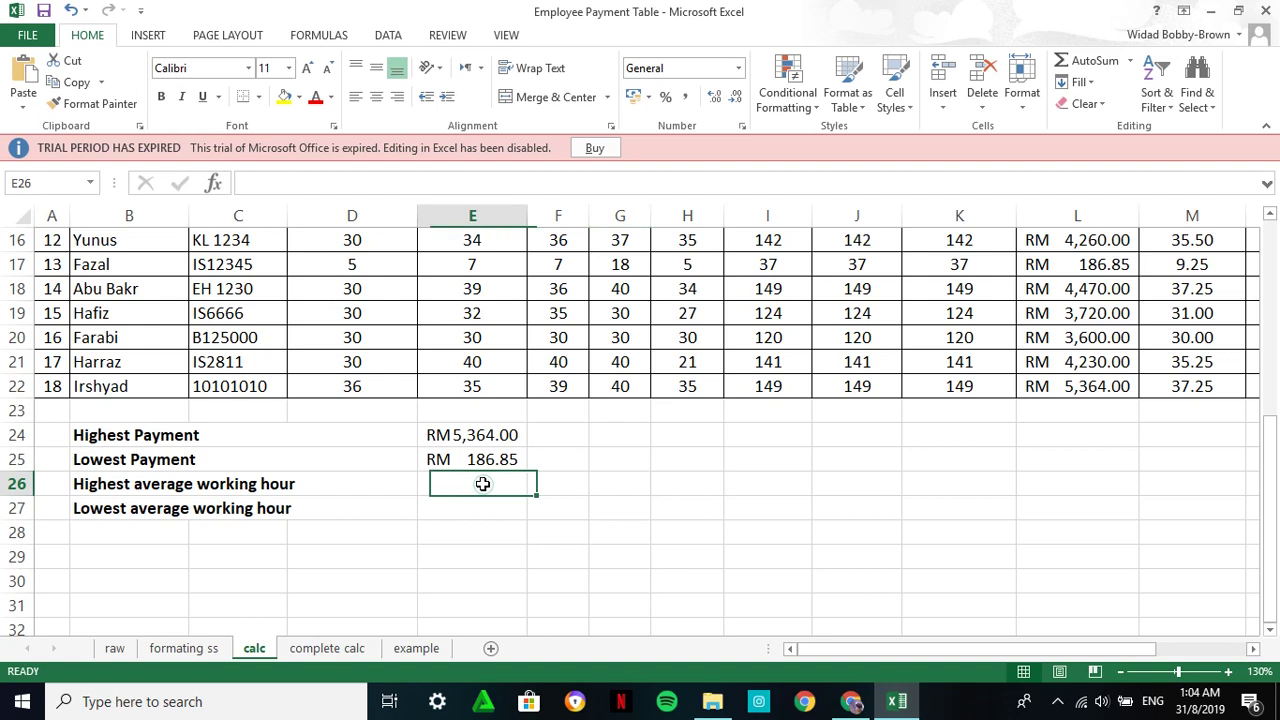
{"action": "type", "text": "="}
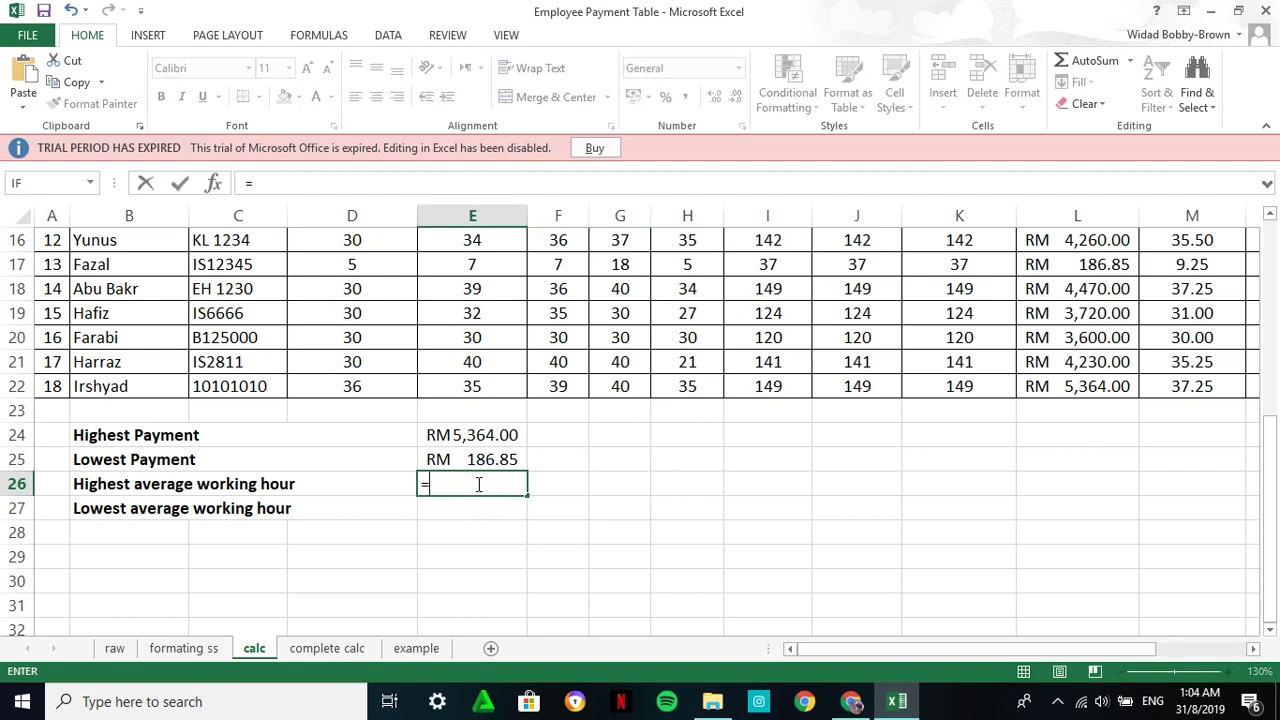
{"action": "type", "text": "max("}
{"action": "left_click_drag", "start_coordinate": [928, 648], "coordinate": [1036, 648]}
{"action": "scroll", "coordinate": [986, 540], "scroll_direction": "up", "scroll_amount": 5}
{"action": "left_click_drag", "start_coordinate": [938, 352], "coordinate": [930, 592]}
{"action": "left_click_drag", "start_coordinate": [926, 649], "coordinate": [833, 645]}
{"action": "scroll", "coordinate": [500, 591], "scroll_direction": "down", "scroll_amount": 3}
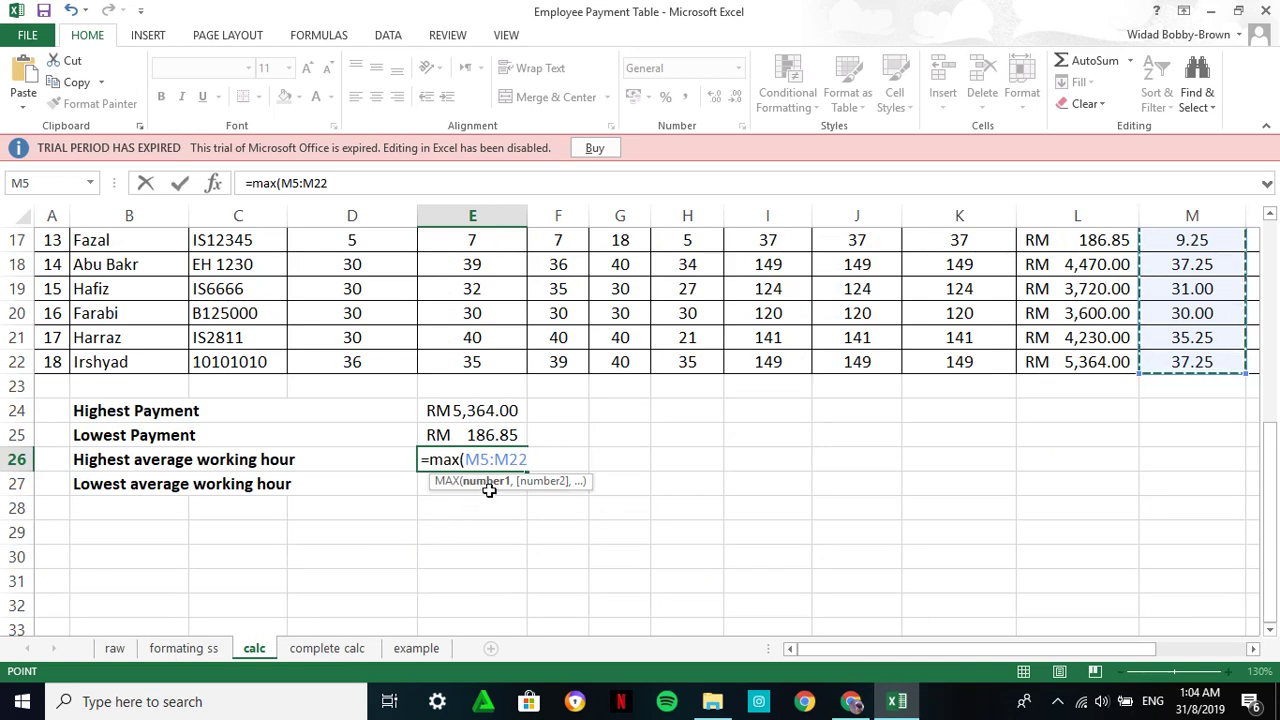
{"action": "type", "text": ")"}
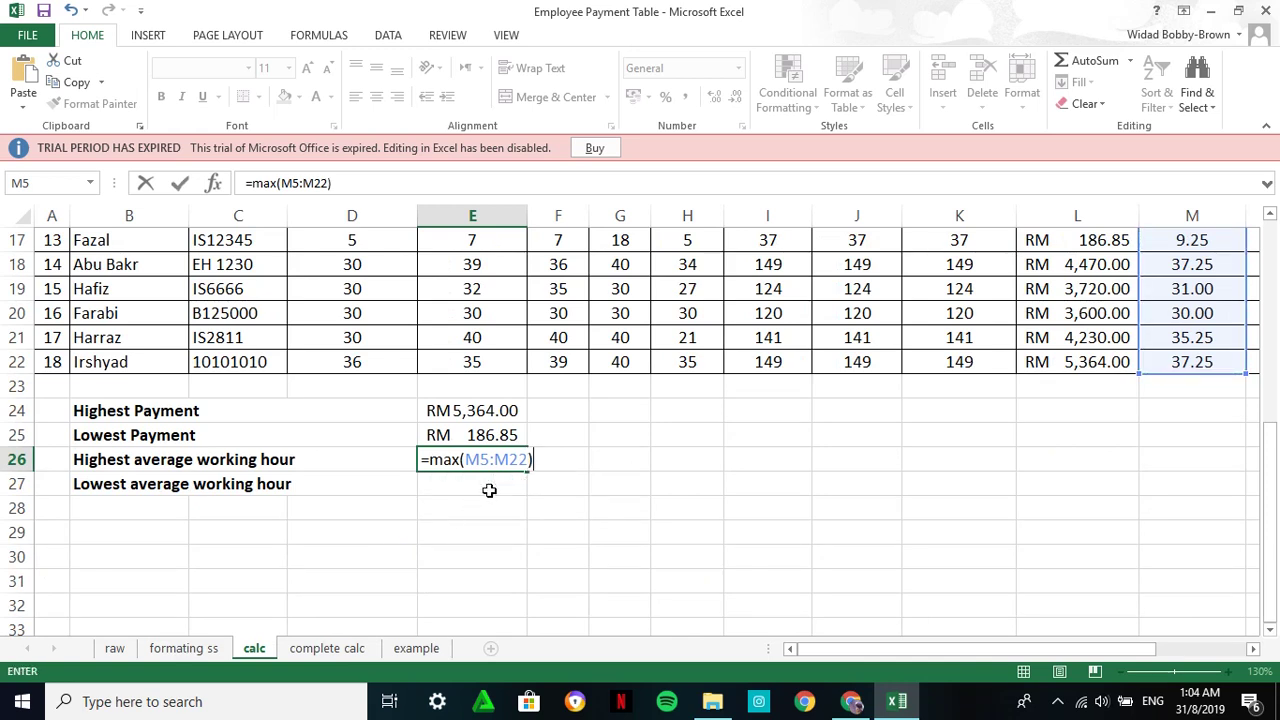
{"action": "key", "text": "Return"}
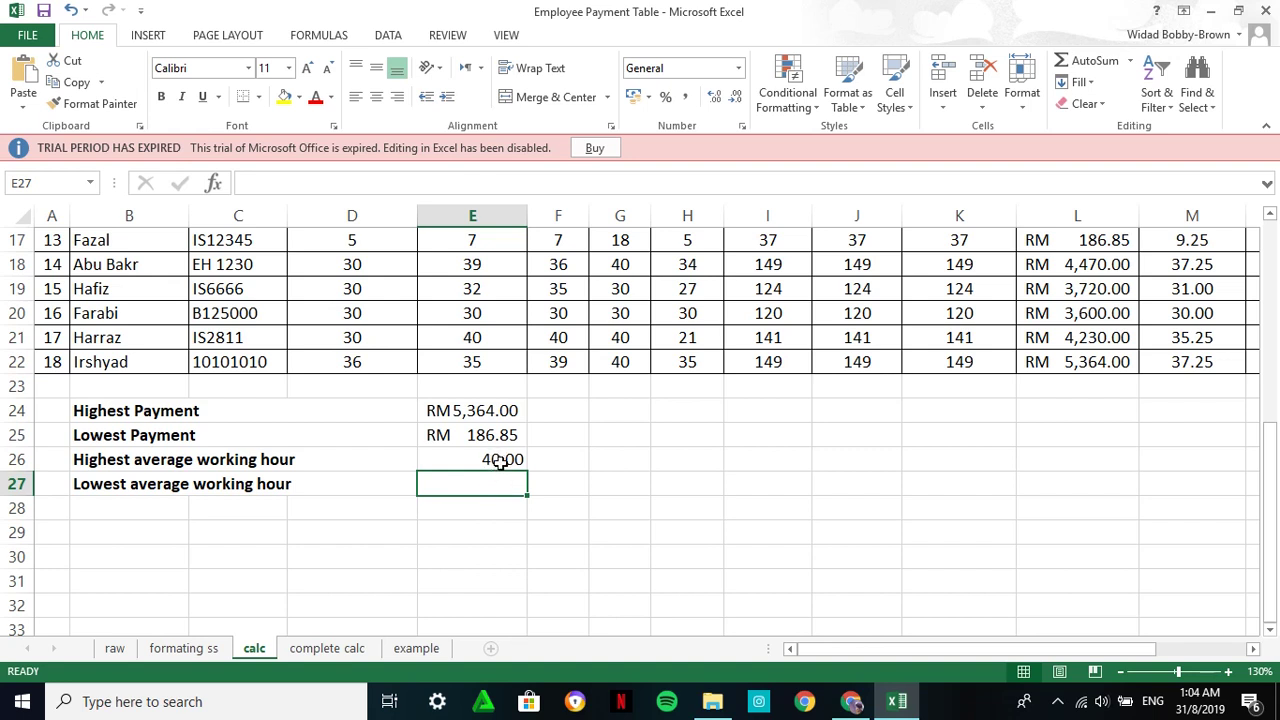
{"action": "left_click", "coordinate": [501, 461]}
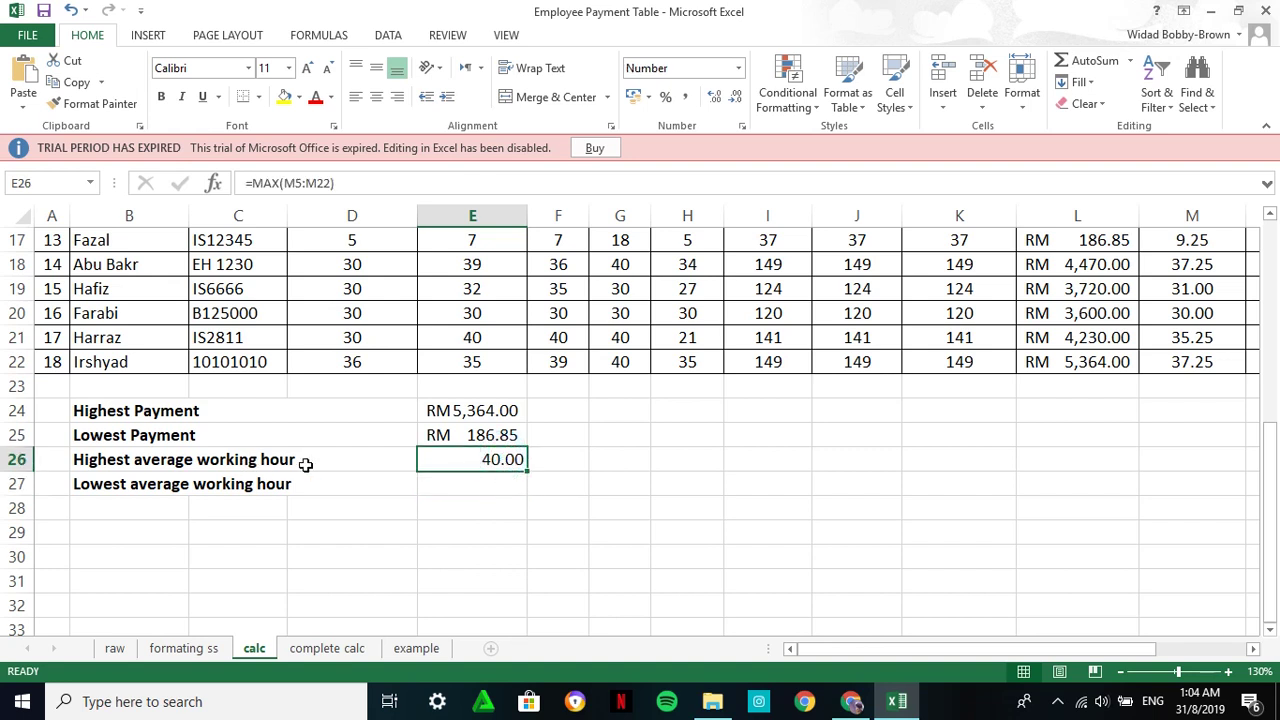
Calculate the Lowest average working hour in E27 with =min(M5:M22).
{"action": "left_click", "coordinate": [484, 488]}
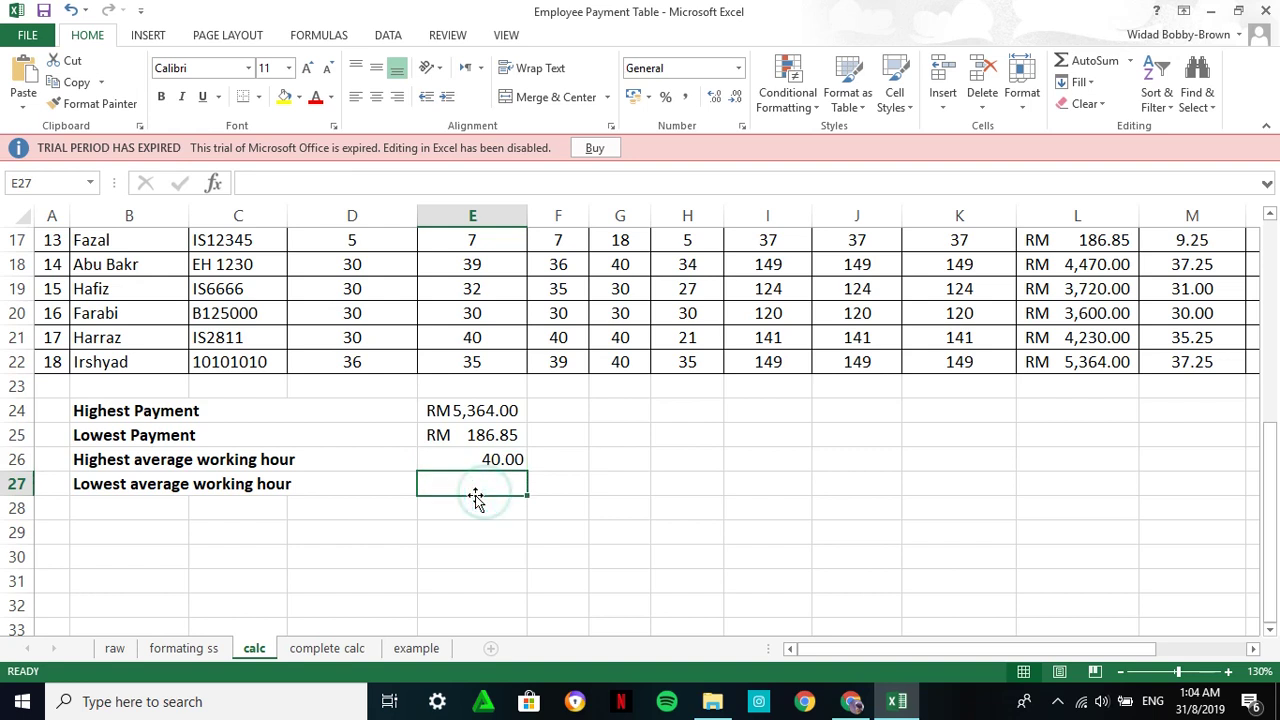
{"action": "type", "text": "="}
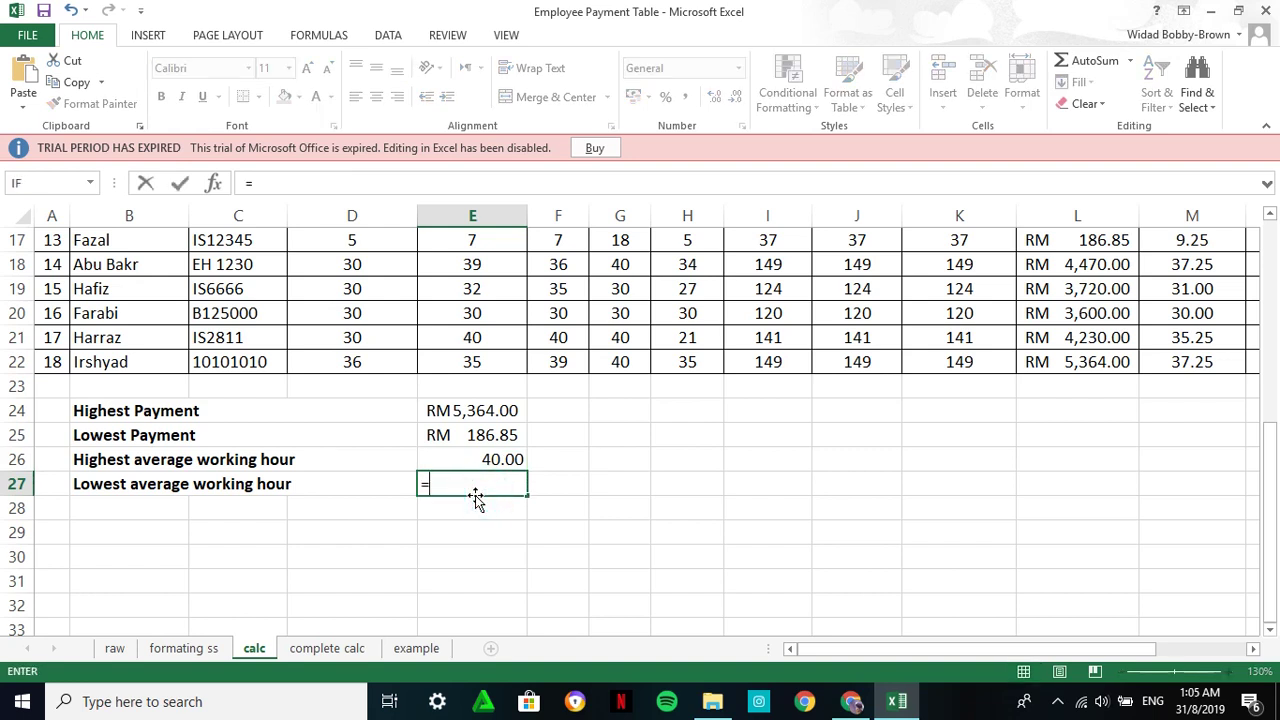
{"action": "type", "text": "min"}
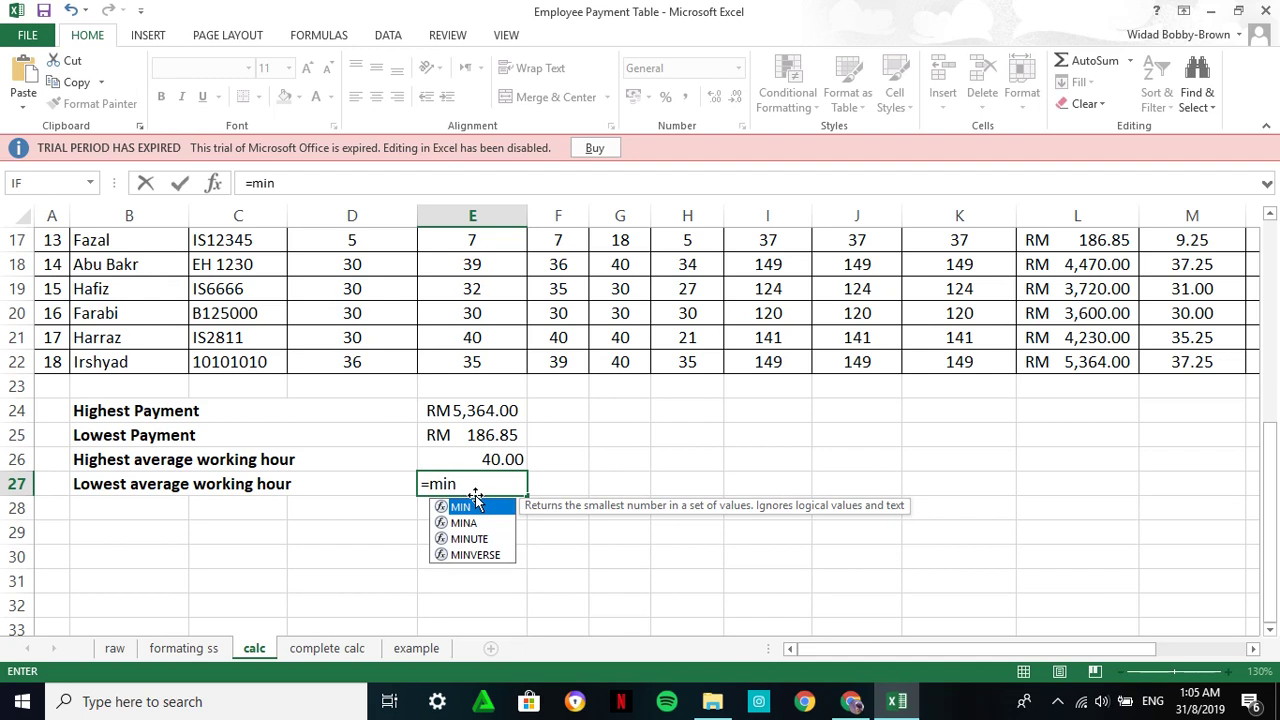
{"action": "type", "text": "("}
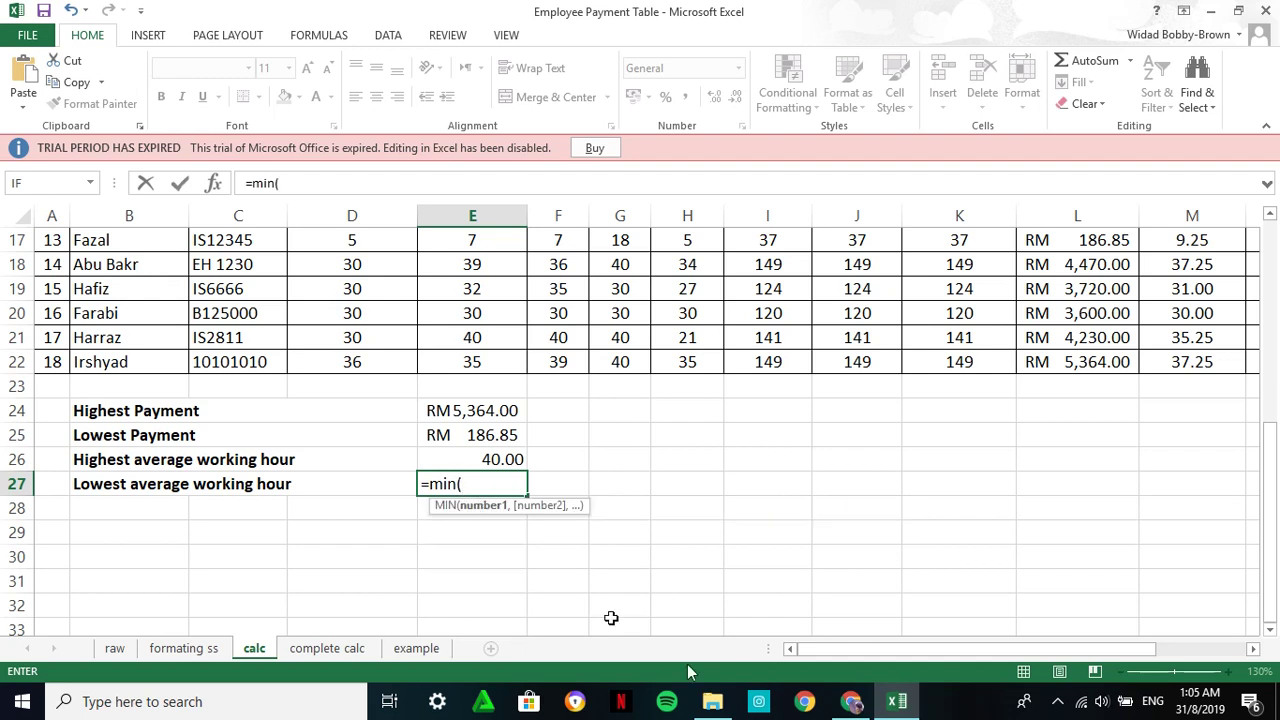
{"action": "left_click_drag", "start_coordinate": [818, 651], "coordinate": [903, 651]}
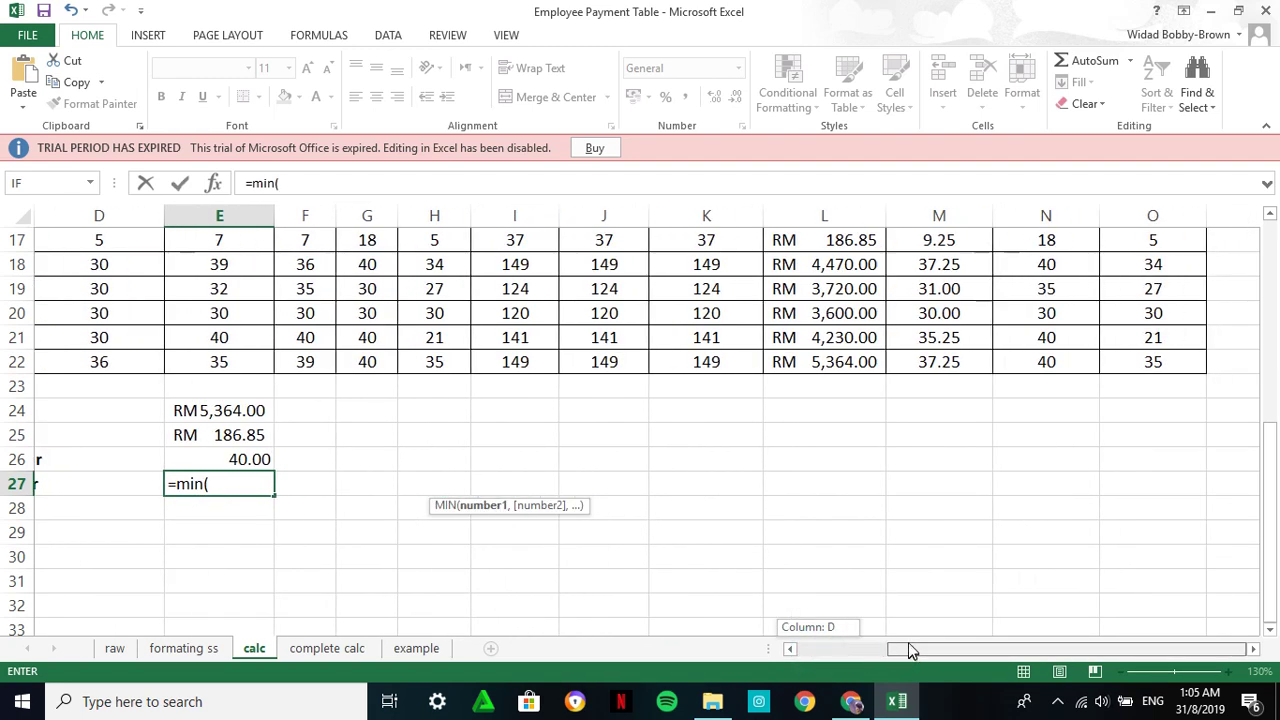
{"action": "scroll", "coordinate": [886, 586], "scroll_direction": "up", "scroll_amount": 5}
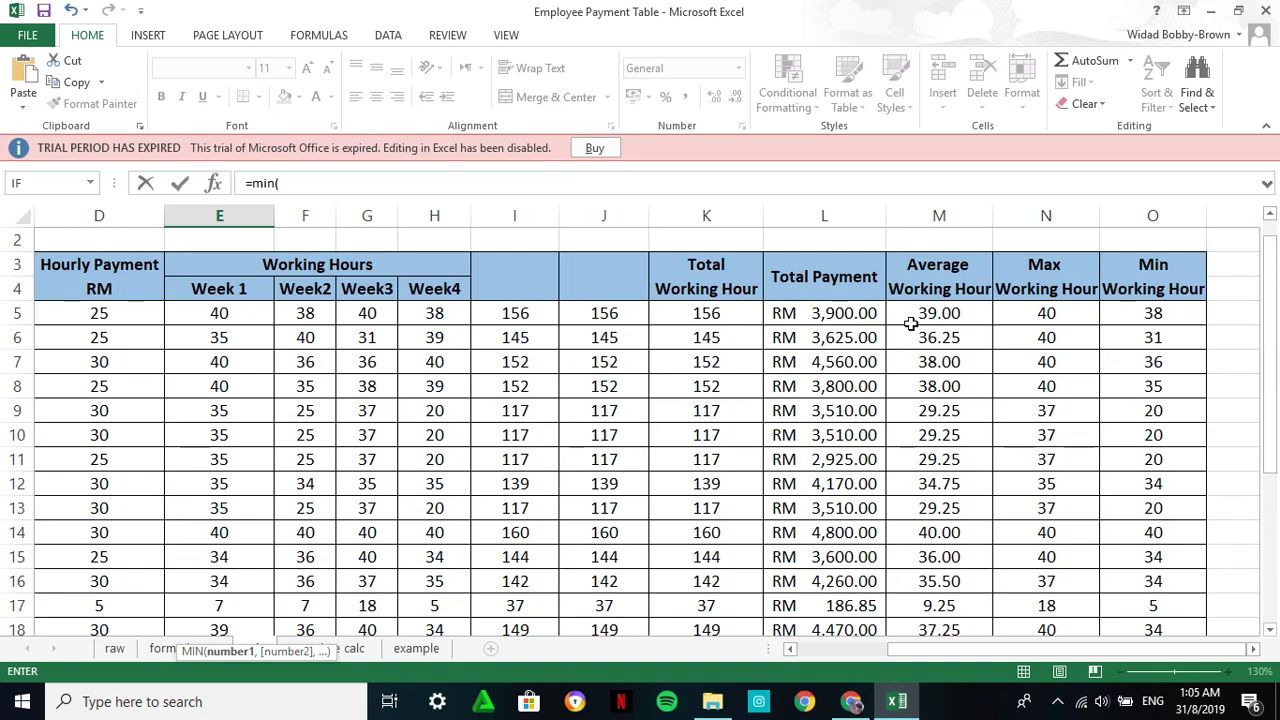
{"action": "left_click_drag", "start_coordinate": [916, 315], "coordinate": [931, 583]}
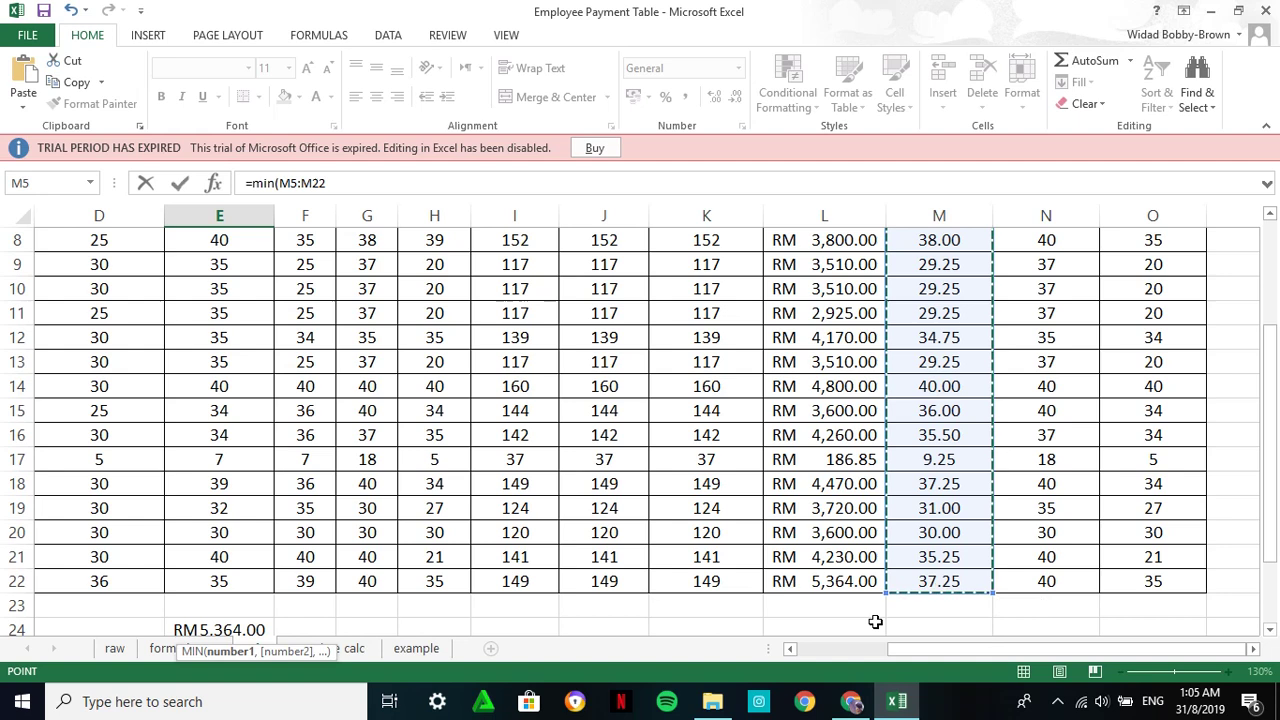
{"action": "left_click_drag", "start_coordinate": [932, 652], "coordinate": [858, 651]}
{"action": "scroll", "coordinate": [657, 566], "scroll_direction": "down", "scroll_amount": 5}
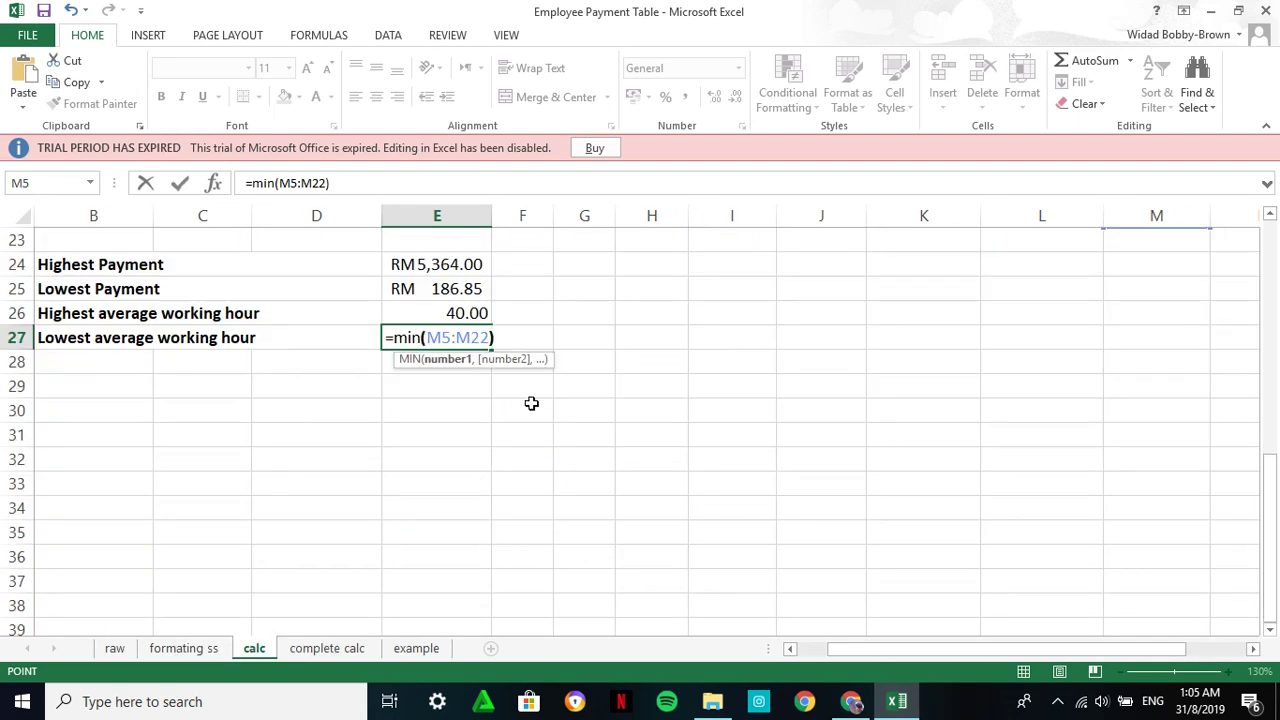
{"action": "key", "text": "Return"}
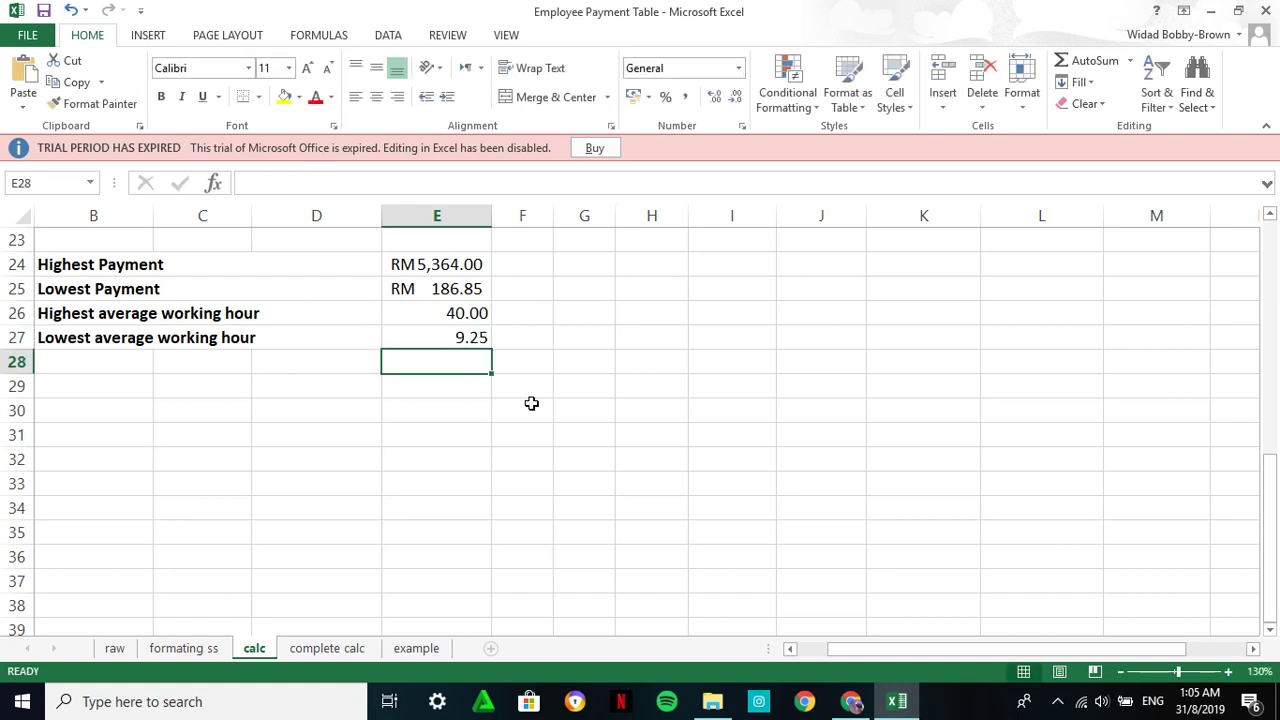
Review the average working hour formulas in E26 and E27 against the employee table above.
{"action": "left_click", "coordinate": [440, 432]}
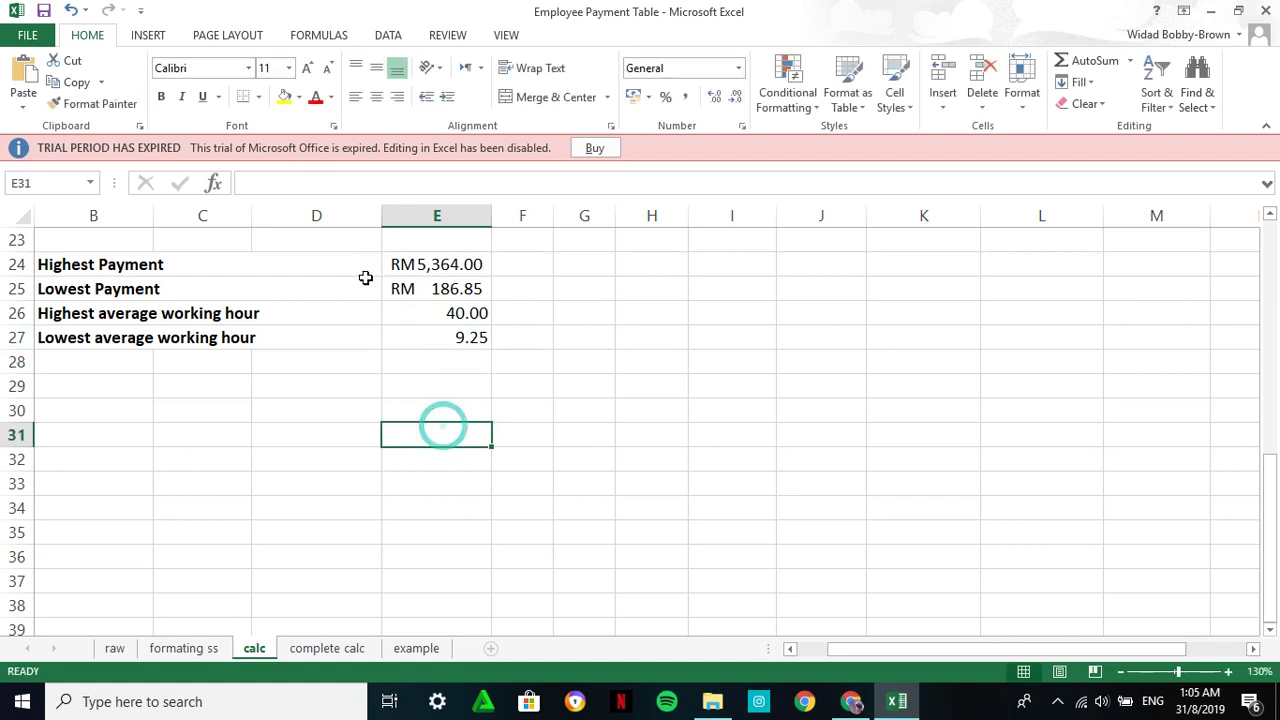
{"action": "left_click", "coordinate": [170, 341]}
{"action": "left_click", "coordinate": [434, 338]}
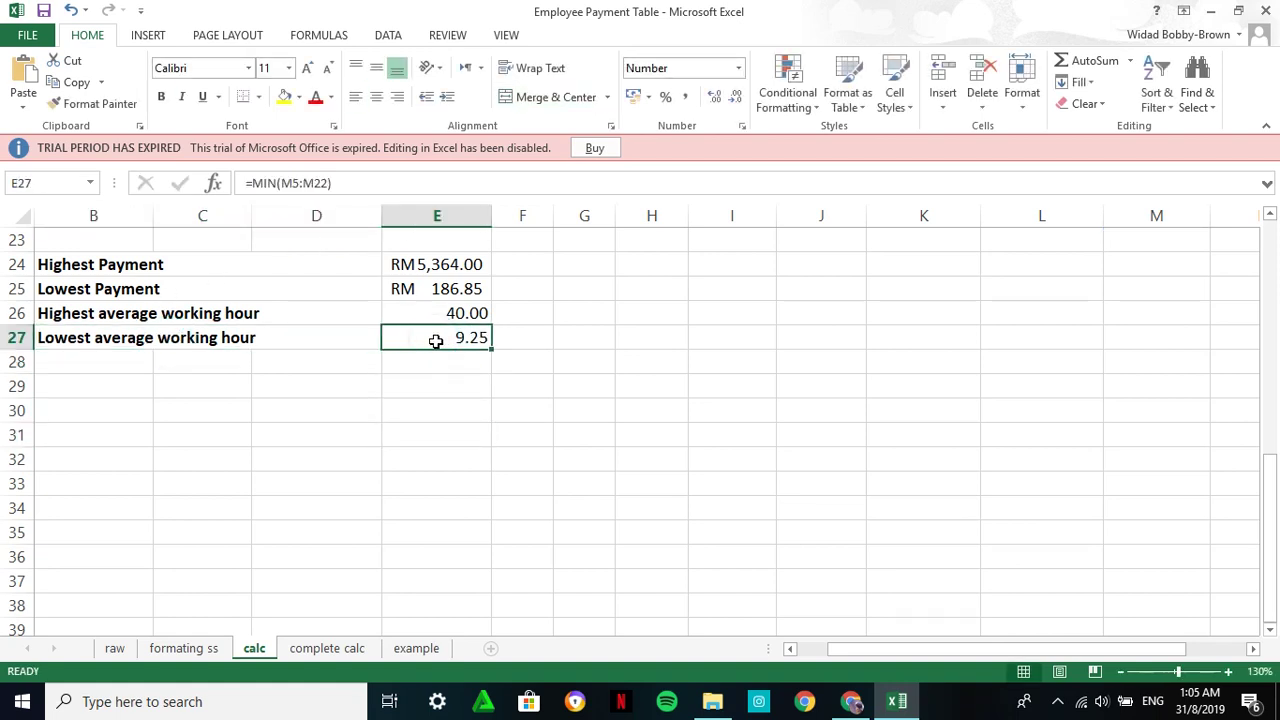
{"action": "left_click", "coordinate": [391, 314]}
{"action": "scroll", "coordinate": [438, 441], "scroll_direction": "up", "scroll_amount": 1}
{"action": "scroll", "coordinate": [440, 448], "scroll_direction": "up", "scroll_amount": 3}
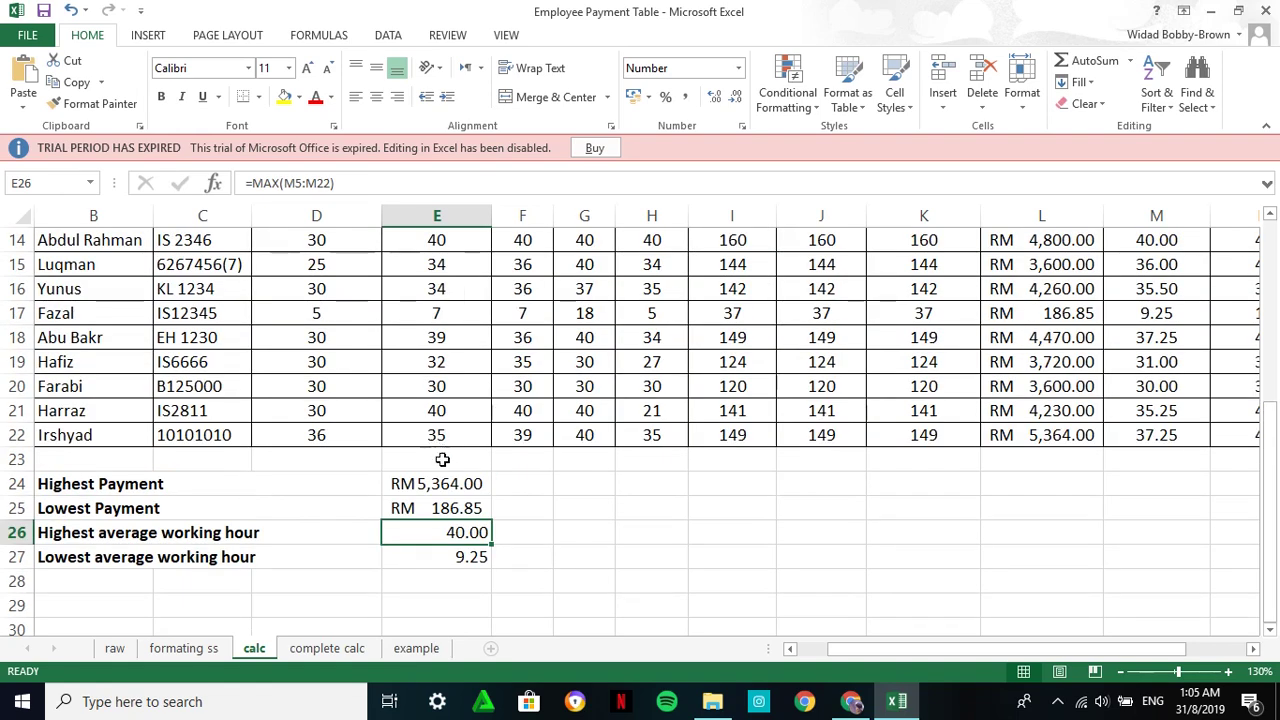
{"action": "scroll", "coordinate": [500, 523], "scroll_direction": "up", "scroll_amount": 5}
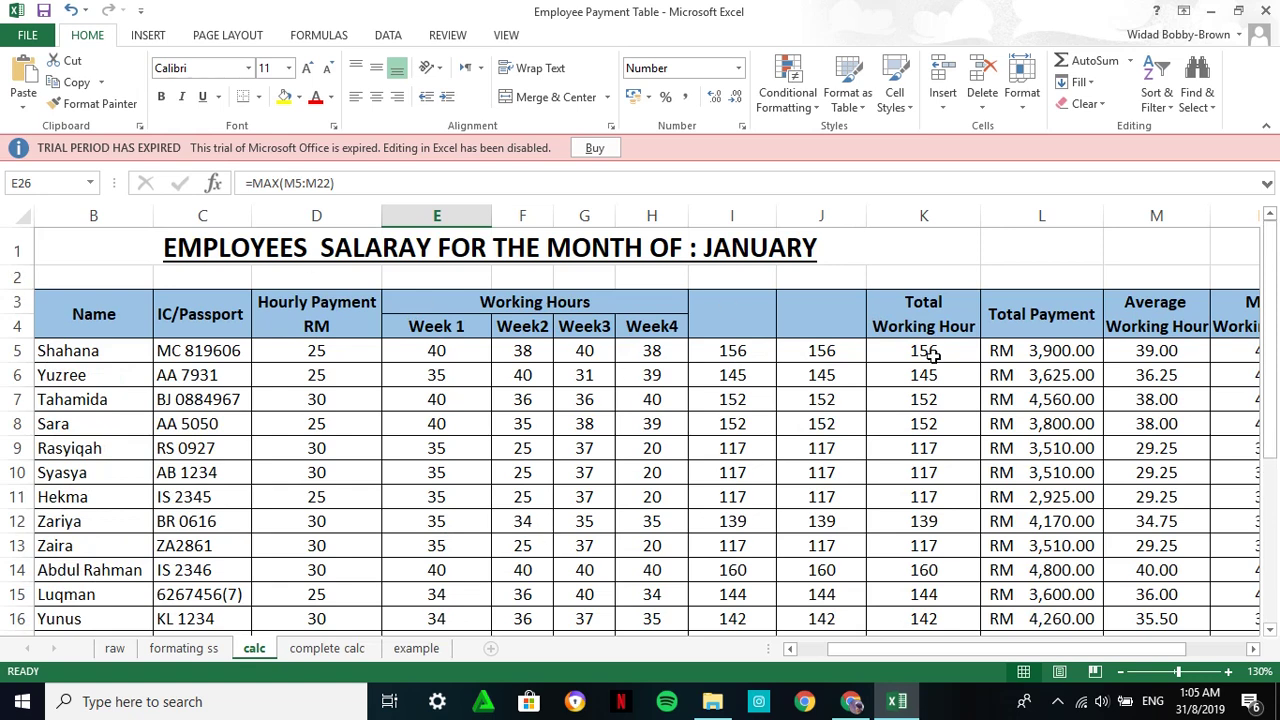
{"action": "left_click_drag", "start_coordinate": [934, 650], "coordinate": [893, 651]}
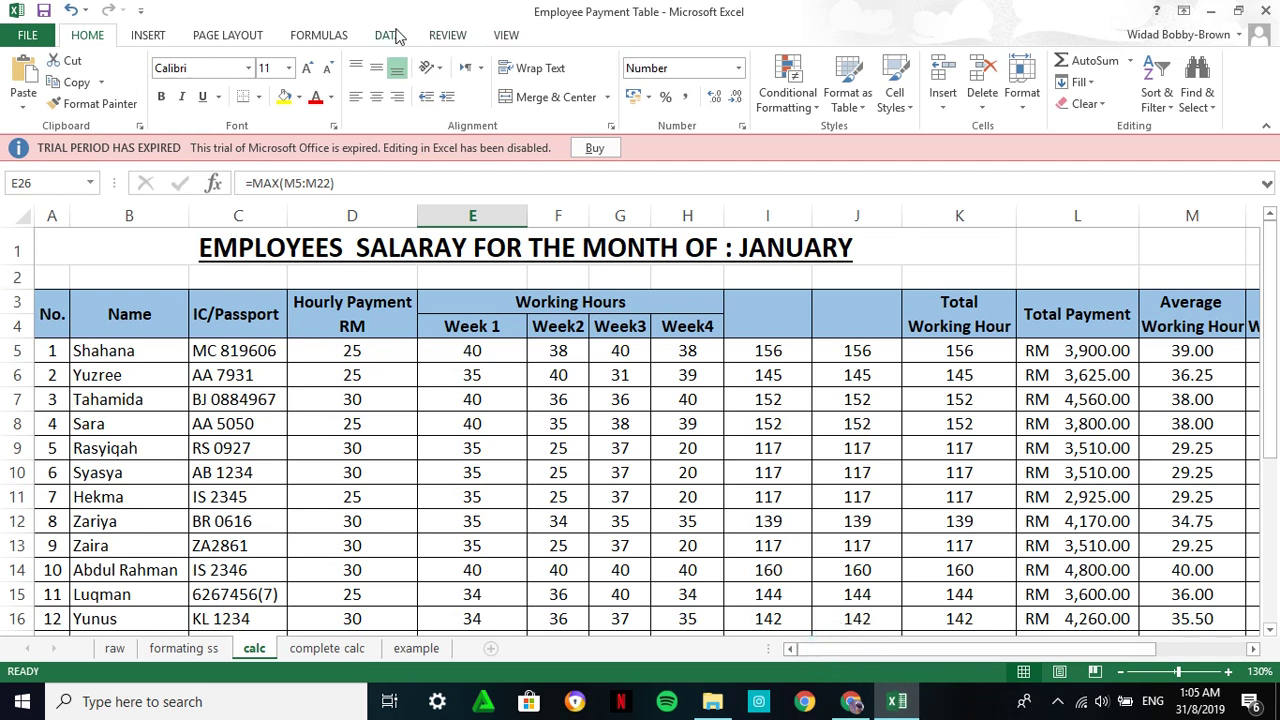
Show the formulas in the sheet's cells and examine those in the calculated columns.
{"action": "left_click", "coordinate": [326, 38]}
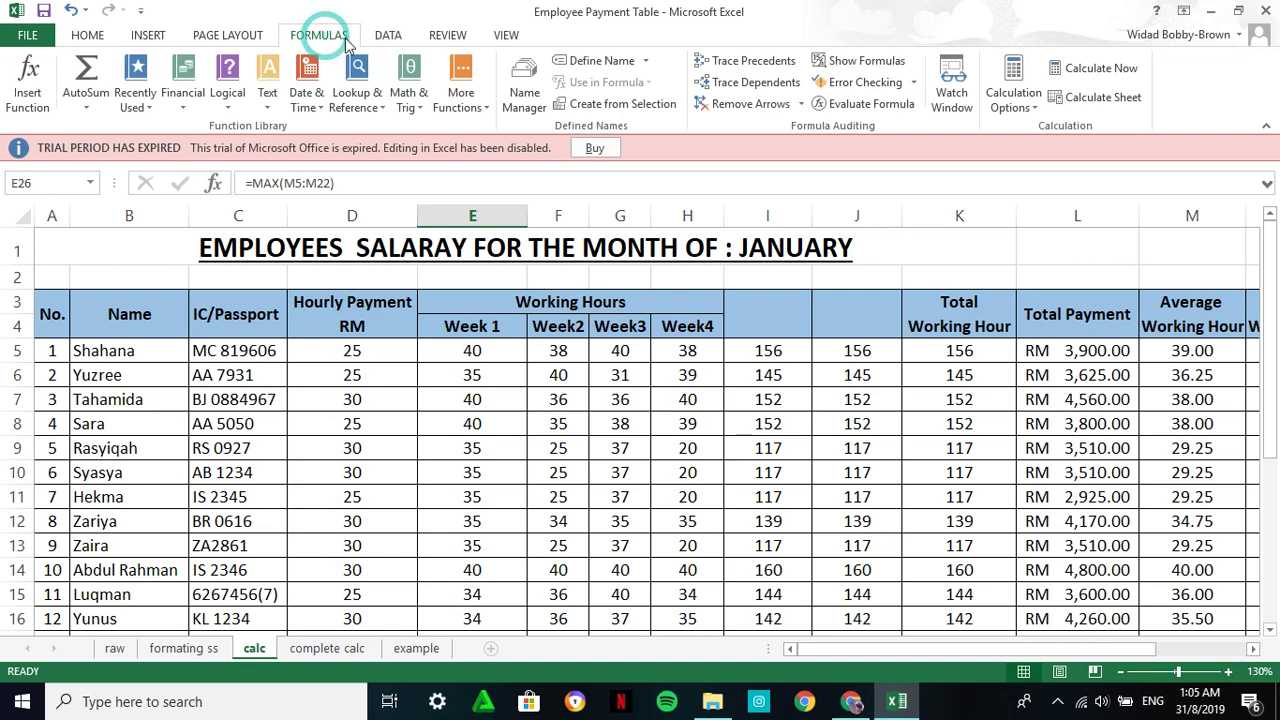
{"action": "left_click", "coordinate": [862, 61]}
{"action": "left_click_drag", "start_coordinate": [884, 651], "coordinate": [1147, 652]}
{"action": "left_click_drag", "start_coordinate": [1272, 400], "coordinate": [1240, 380]}
{"action": "left_click_drag", "start_coordinate": [1135, 652], "coordinate": [1095, 651]}
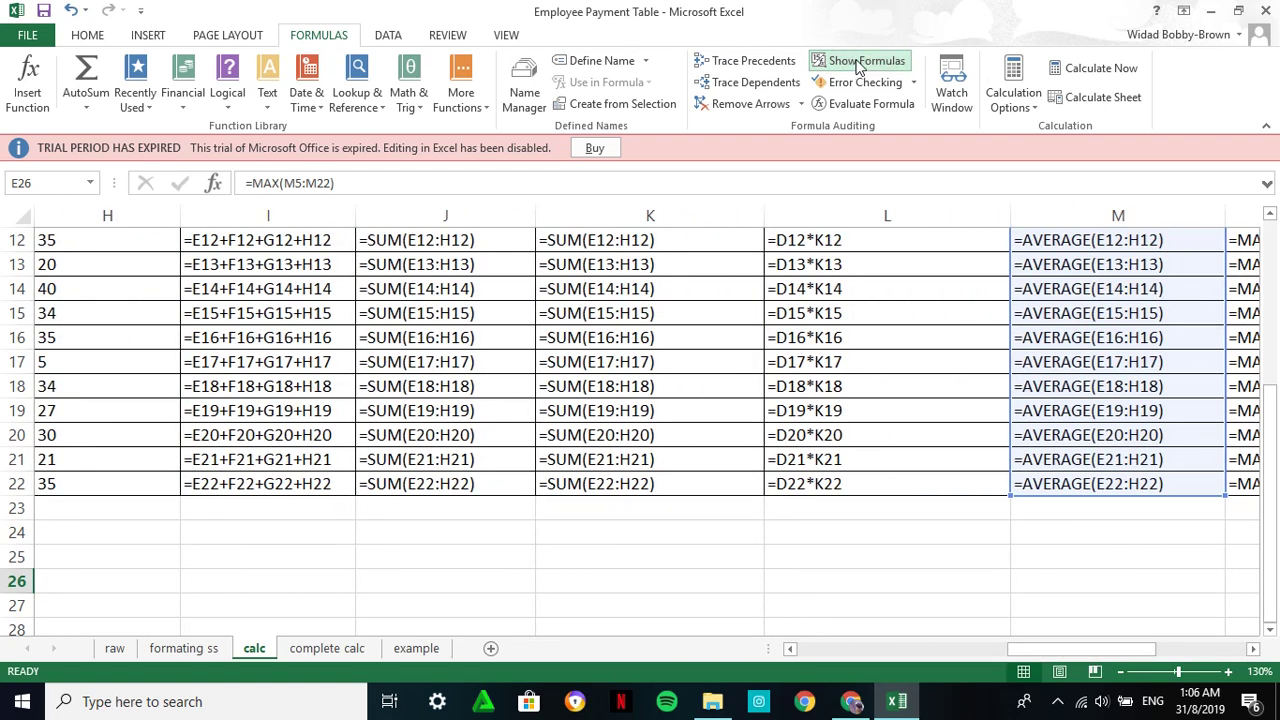
Turn off the formula display so cells show values, and select the sheet title in A1.
{"action": "left_click", "coordinate": [867, 62]}
{"action": "left_click_drag", "start_coordinate": [1075, 649], "coordinate": [1030, 650]}
{"action": "scroll", "coordinate": [826, 577], "scroll_direction": "up", "scroll_amount": 2}
{"action": "scroll", "coordinate": [826, 577], "scroll_direction": "up", "scroll_amount": 3}
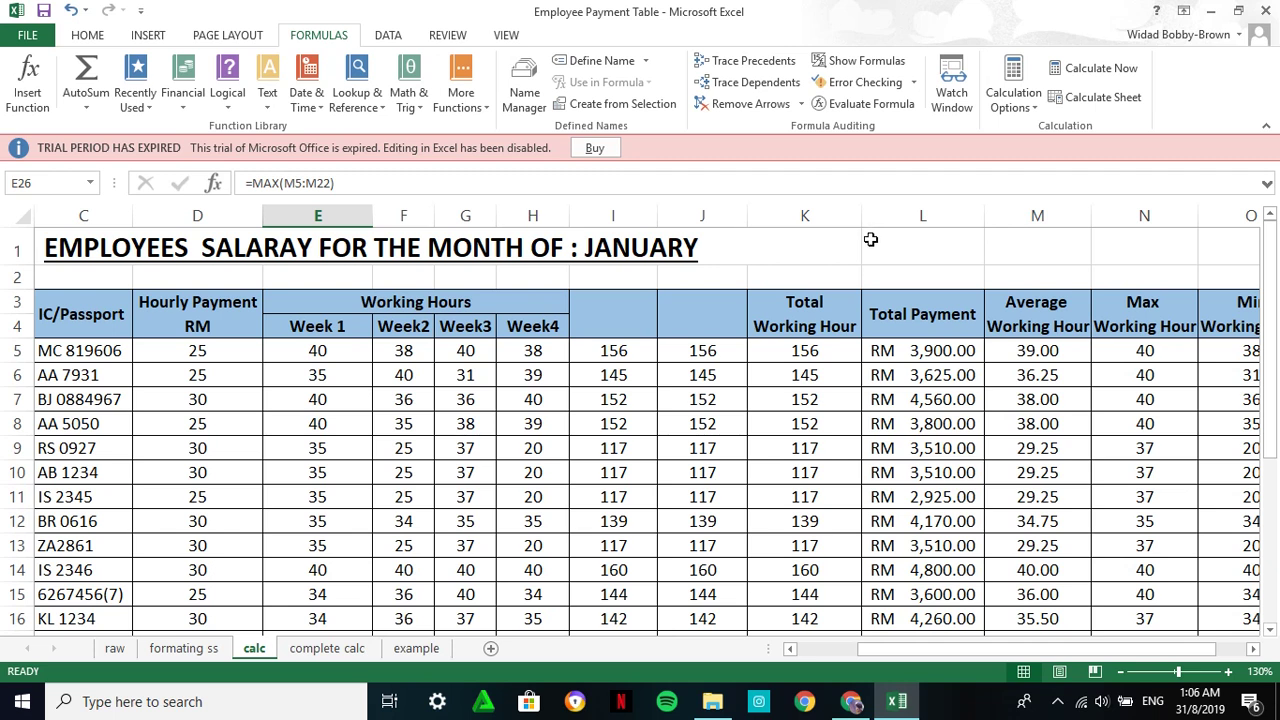
{"action": "left_click", "coordinate": [775, 246]}
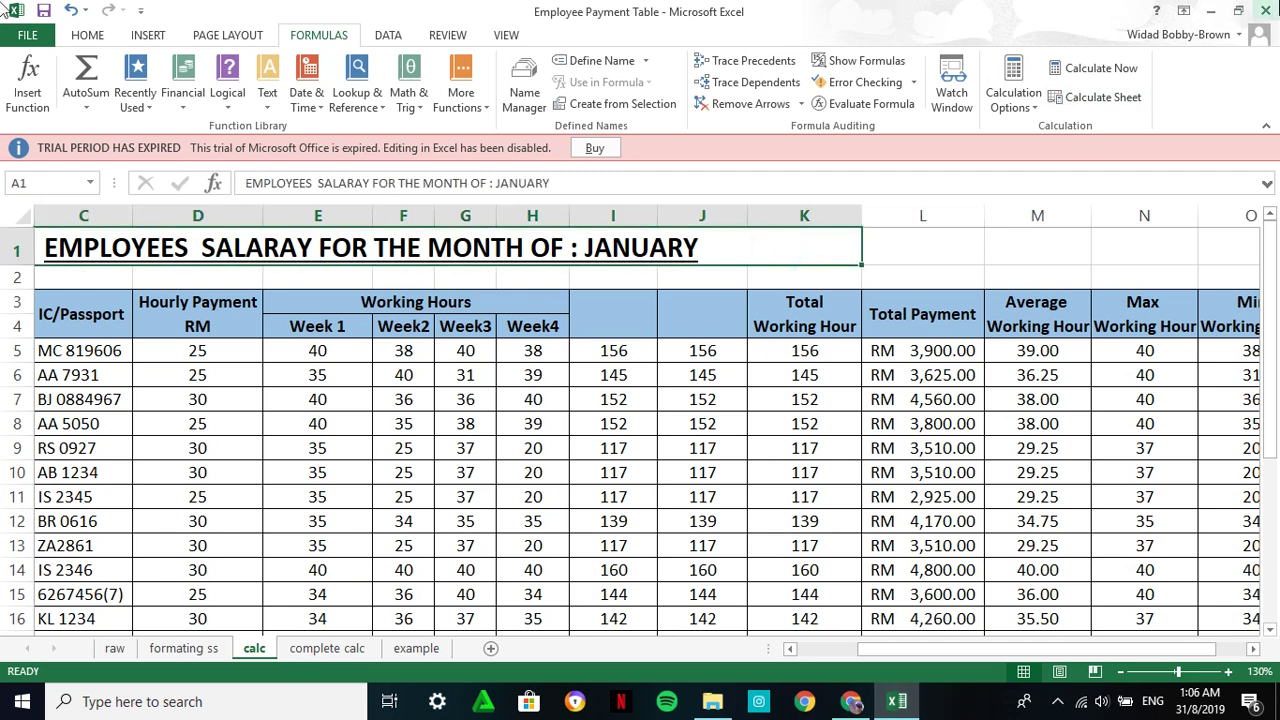